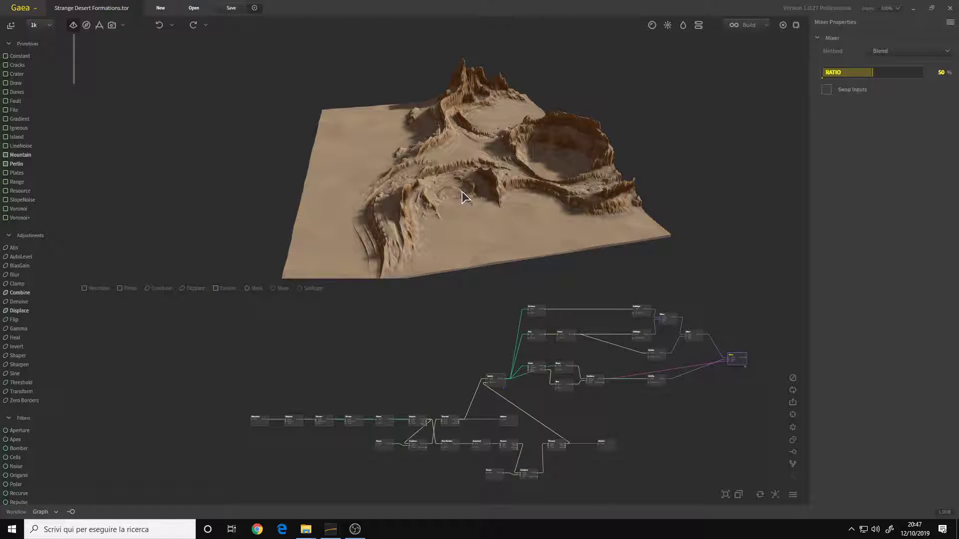
Turn on the Switch node's option and preview the alternative formation through the final Mixer node.
mouse_move(477, 197)
mouse_down()
mouse_move(425, 176)
mouse_move(456, 181)
mouse_move(478, 205)
mouse_move(574, 197)
mouse_move(633, 177)
mouse_move(452, 192)
mouse_move(495, 192)
mouse_up()
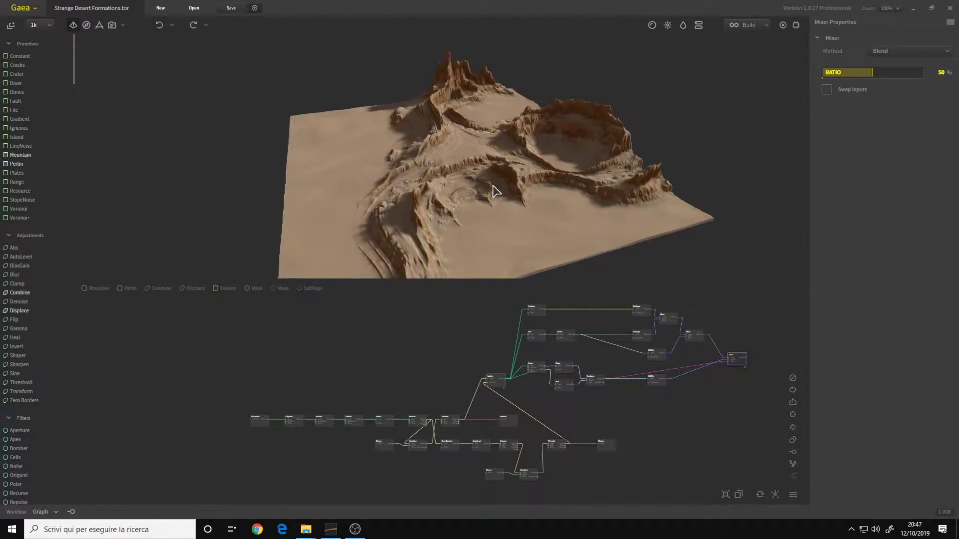
click(496, 381)
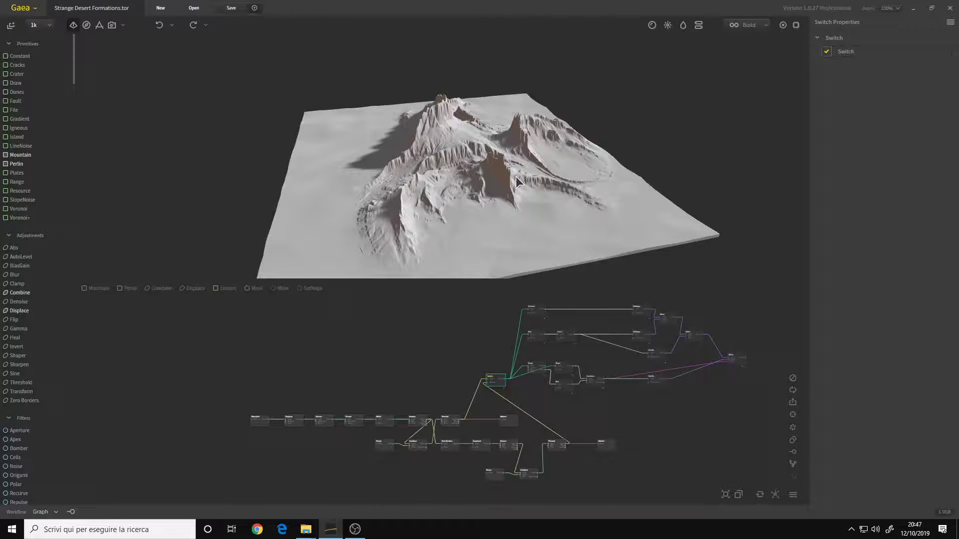
drag(497, 181, 434, 176)
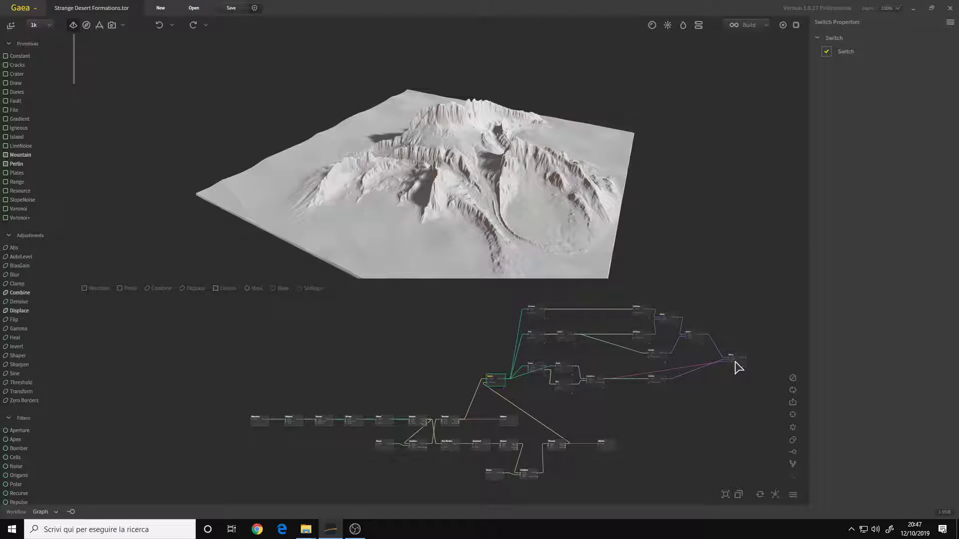
click(734, 361)
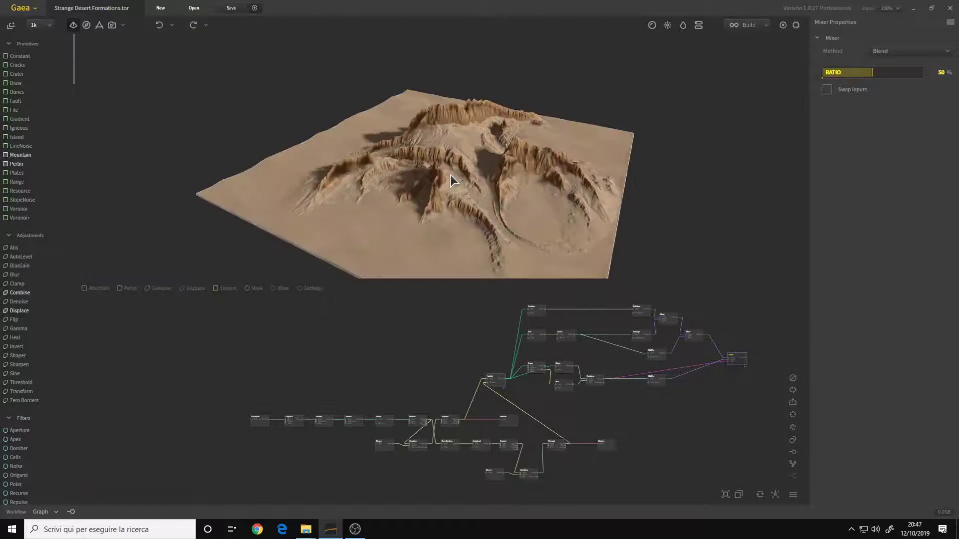
drag(443, 197, 470, 185)
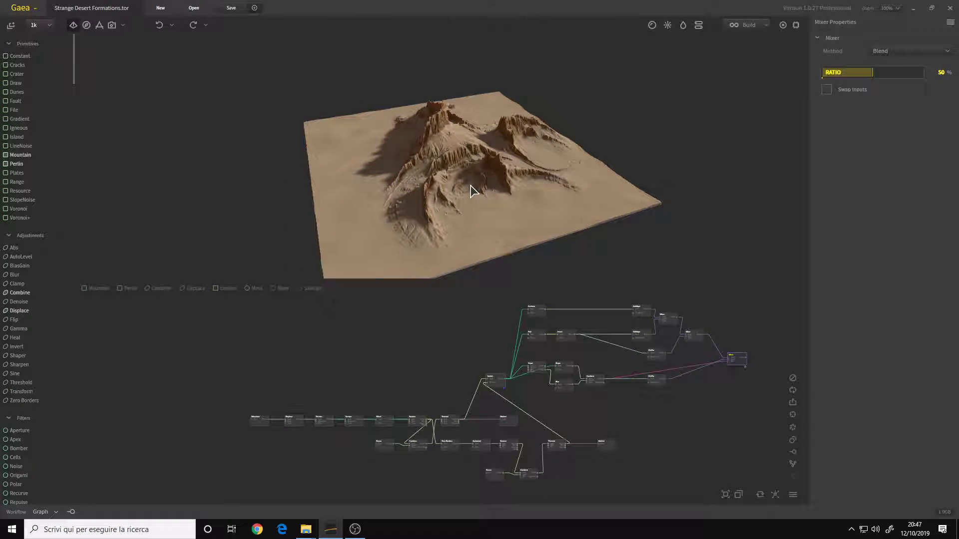
Turn the Switch node's option off and preview the textured terrain through the final Mixer node.
click(497, 382)
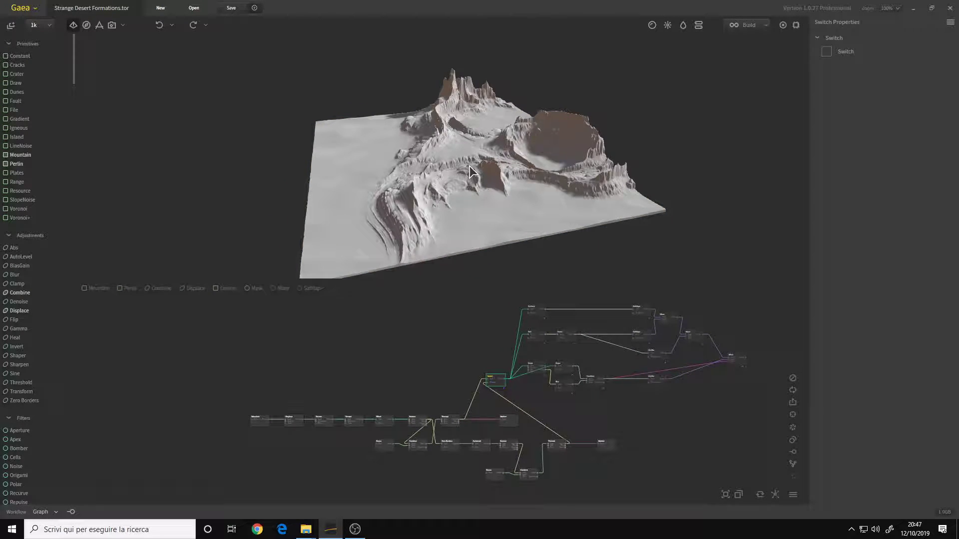
click(736, 361)
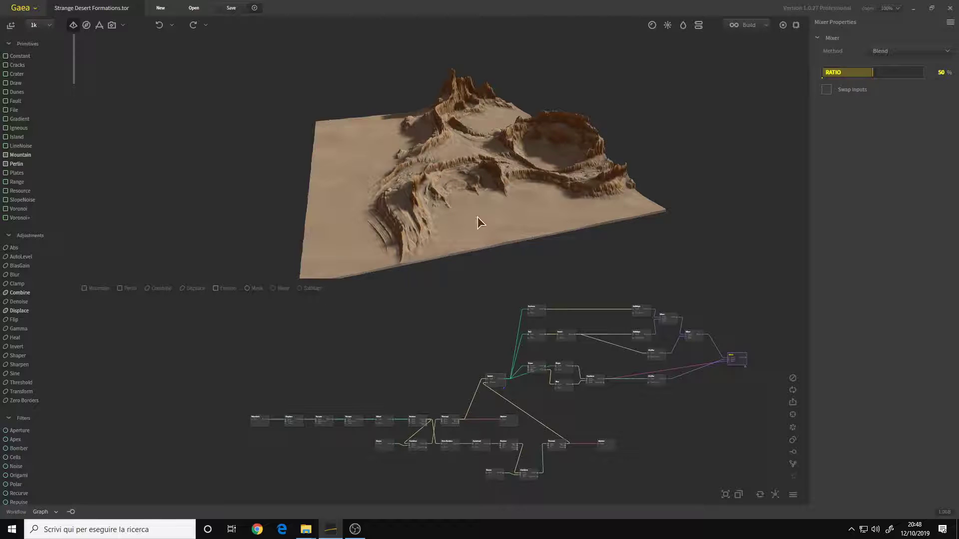
drag(435, 176, 423, 180)
middle_drag(423, 180, 453, 176)
Examine the node graph's main chain from Mountain through Displace, both Terrace nodes, Whorl, Erosion and Thermal.
scroll(417, 370, up, 3)
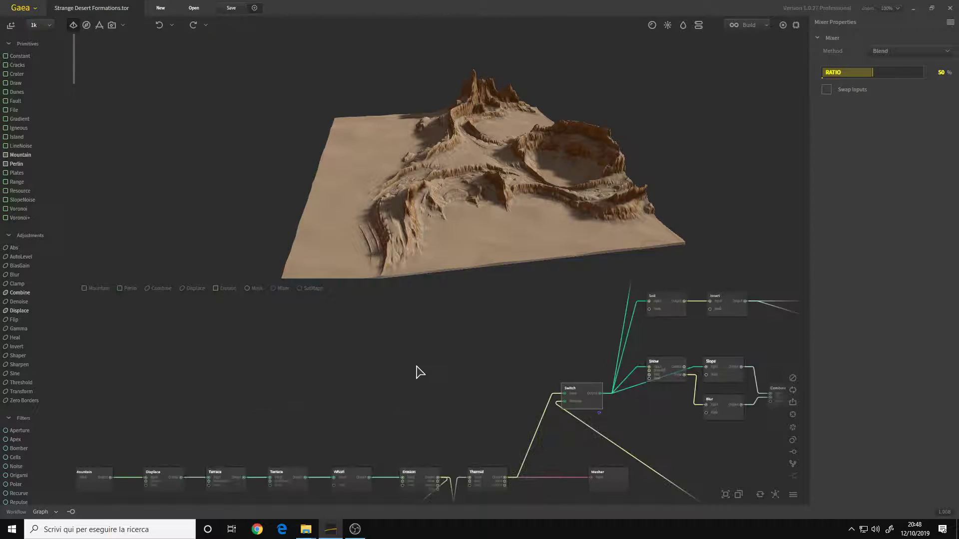
middle_drag(387, 396, 563, 311)
middle_drag(302, 414, 389, 397)
scroll(367, 391, up, 3)
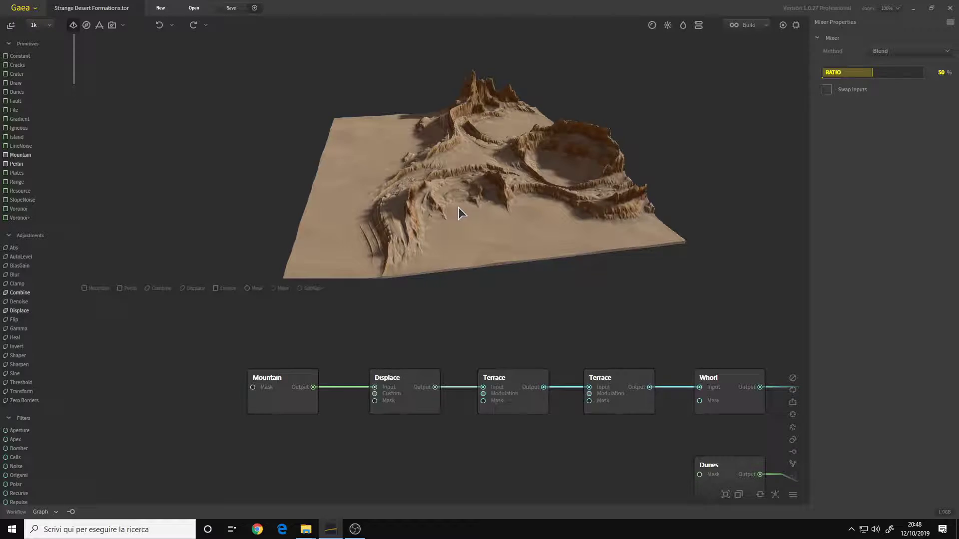
scroll(430, 454, down, 2)
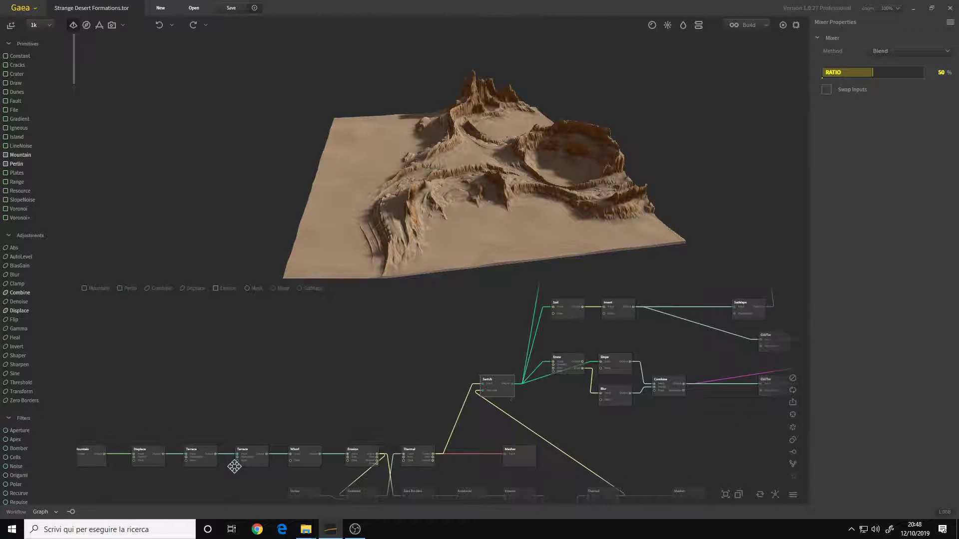
scroll(292, 385, down, 1)
scroll(391, 372, down, 1)
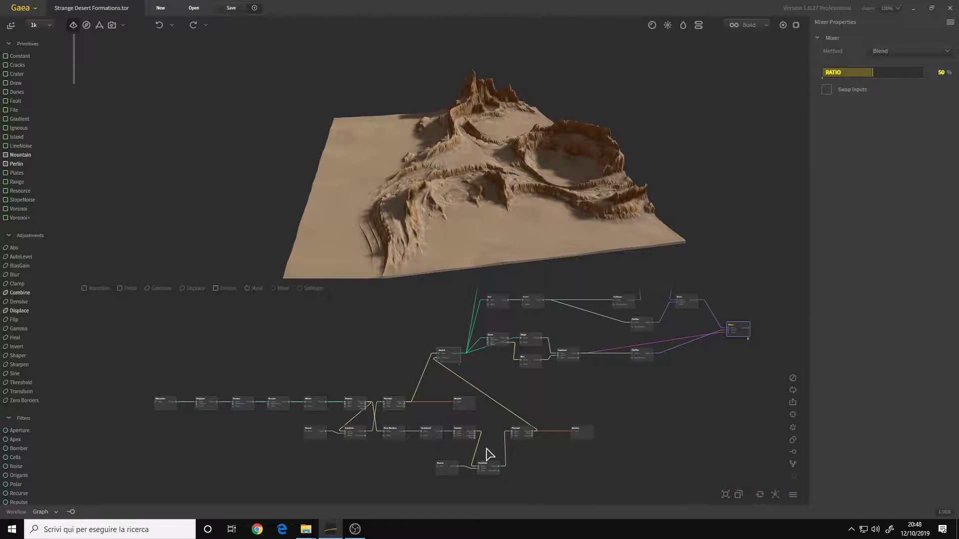
middle_drag(564, 366, 657, 303)
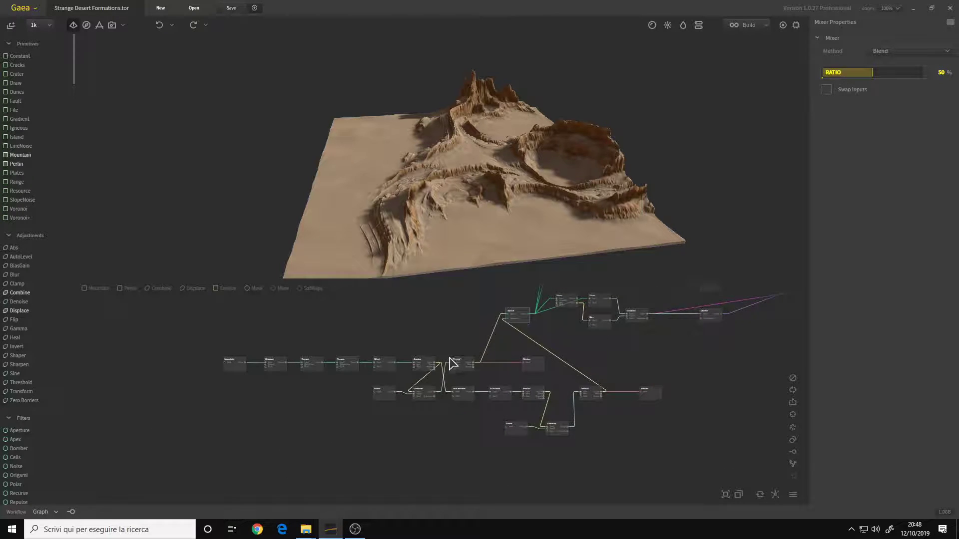
middle_drag(463, 333, 519, 338)
scroll(439, 372, up, 3)
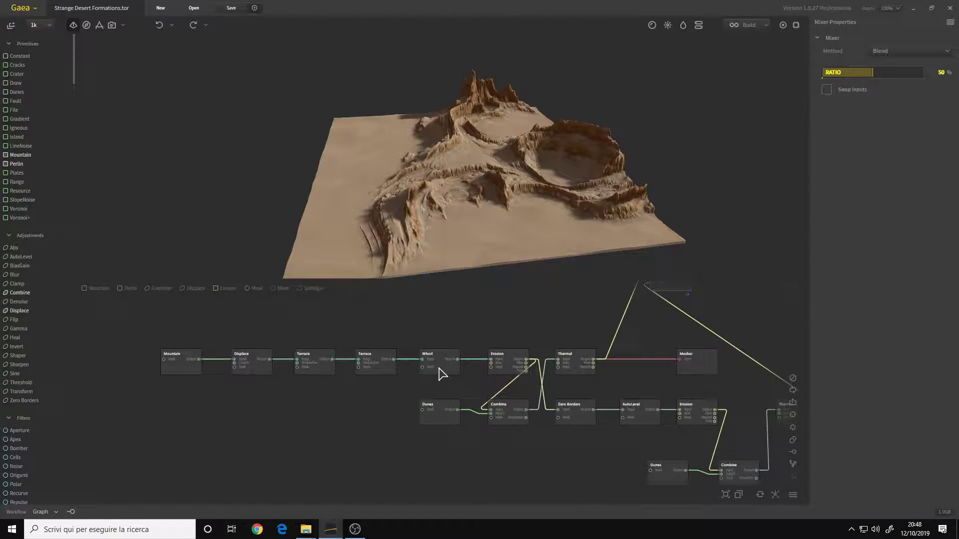
middle_drag(238, 346, 290, 343)
scroll(300, 350, up, 1)
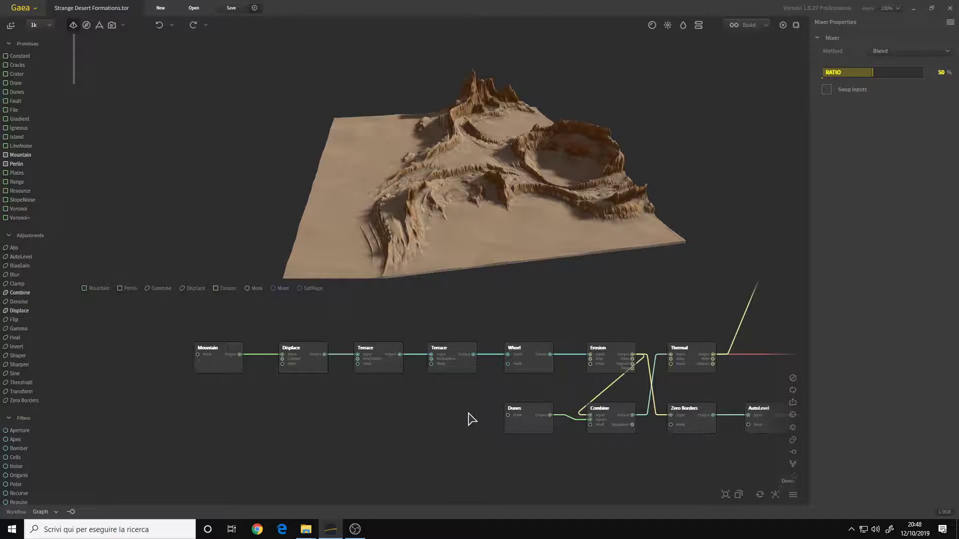
Examine the branch with Dunes, Combine and the second Erosion, plus the SatMaps and Mixer texturing nodes after the Switch.
middle_drag(469, 419, 104, 403)
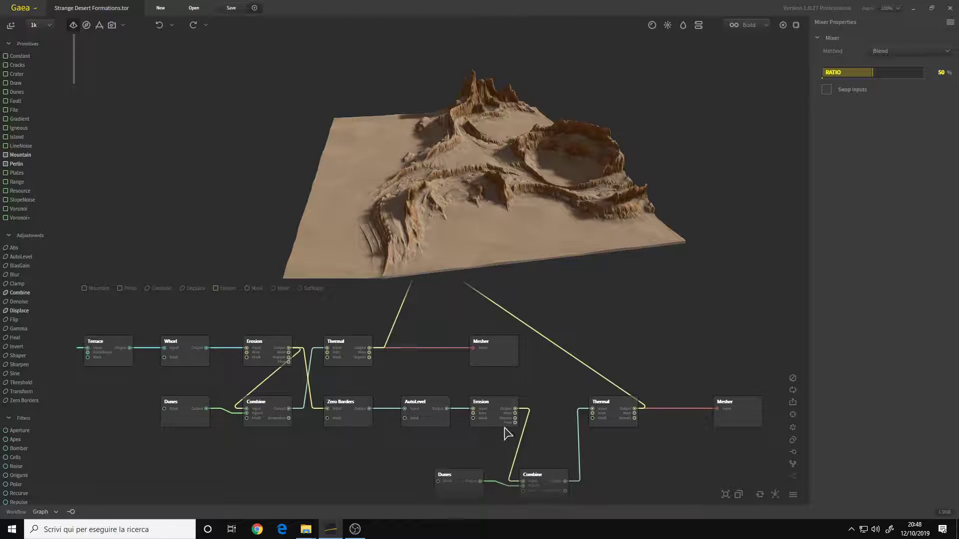
middle_drag(579, 316, 494, 487)
middle_drag(509, 341, 360, 421)
scroll(371, 416, down, 3)
scroll(393, 408, up, 1)
middle_drag(387, 389, 385, 355)
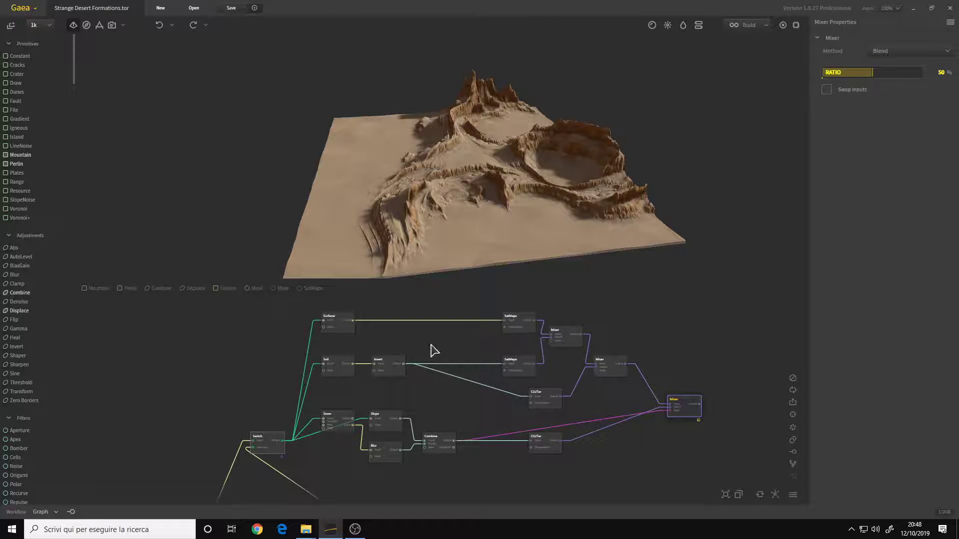
Preview the Mountain node at the start of the chain and inspect its shape and properties.
middle_drag(195, 408, 600, 245)
middle_drag(362, 357, 484, 372)
scroll(372, 374, up, 3)
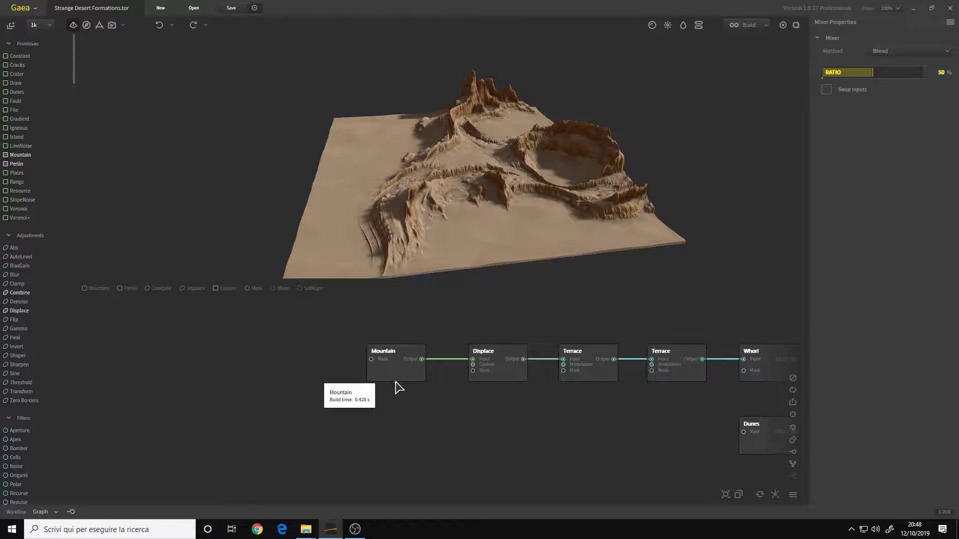
scroll(395, 386, up, 1)
middle_drag(427, 397, 364, 401)
click(361, 394)
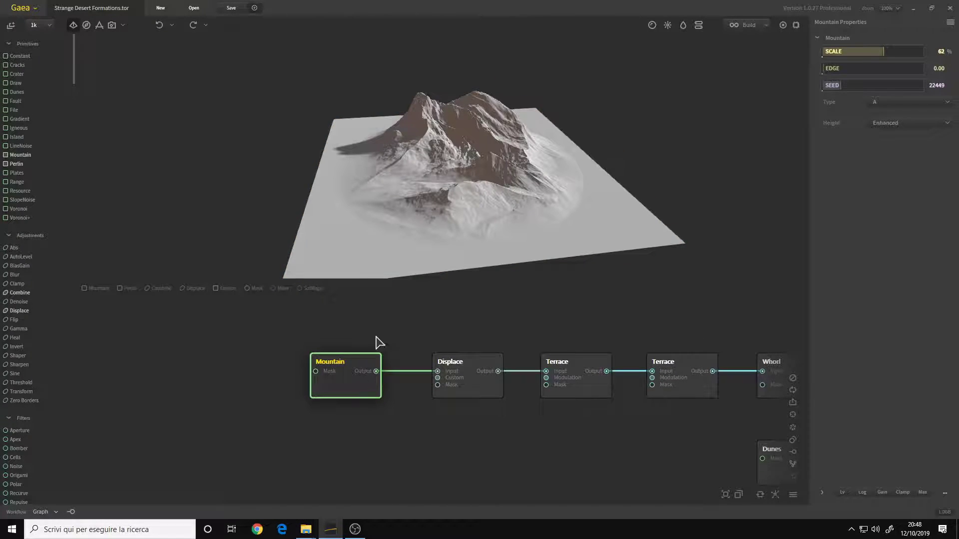
drag(455, 179, 446, 182)
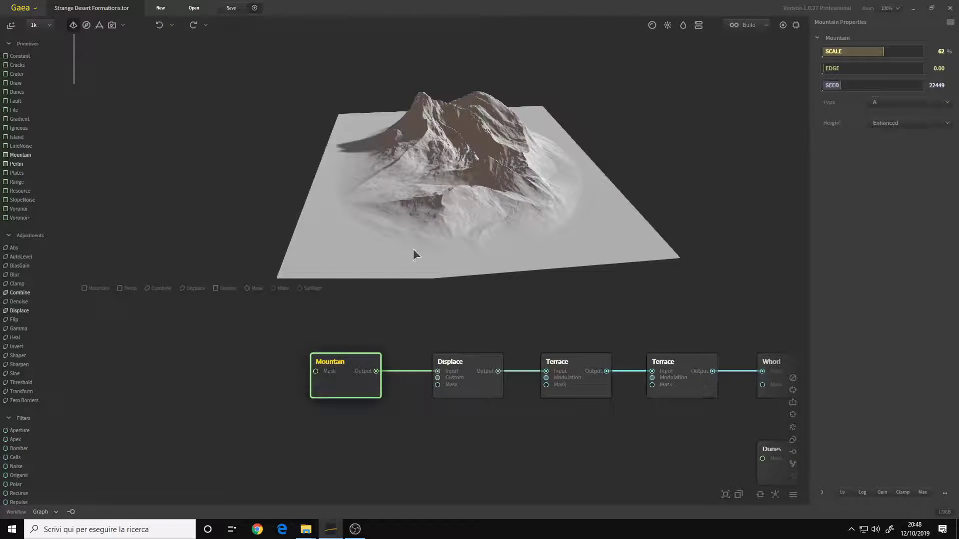
Preview the Displace node's result and compare it with the undisplaced Mountain node.
middle_drag(440, 419, 378, 424)
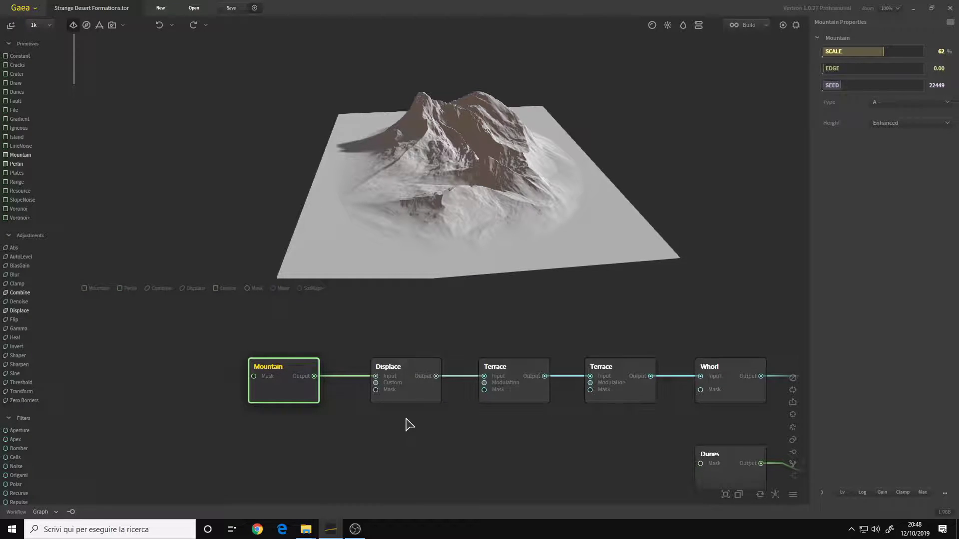
middle_drag(406, 425, 341, 428)
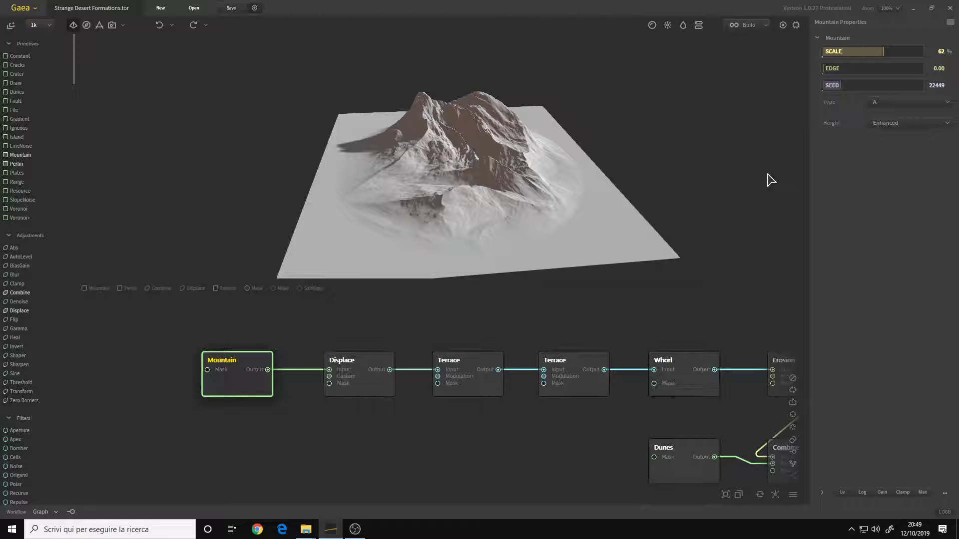
click(362, 391)
drag(408, 421, 312, 420)
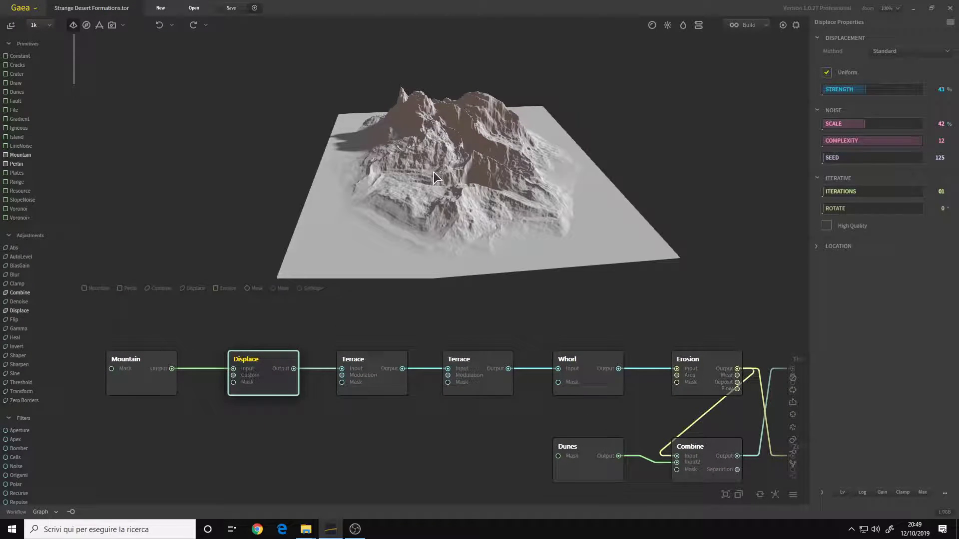
mouse_move(433, 172)
mouse_down()
mouse_move(532, 187)
mouse_move(421, 158)
mouse_up()
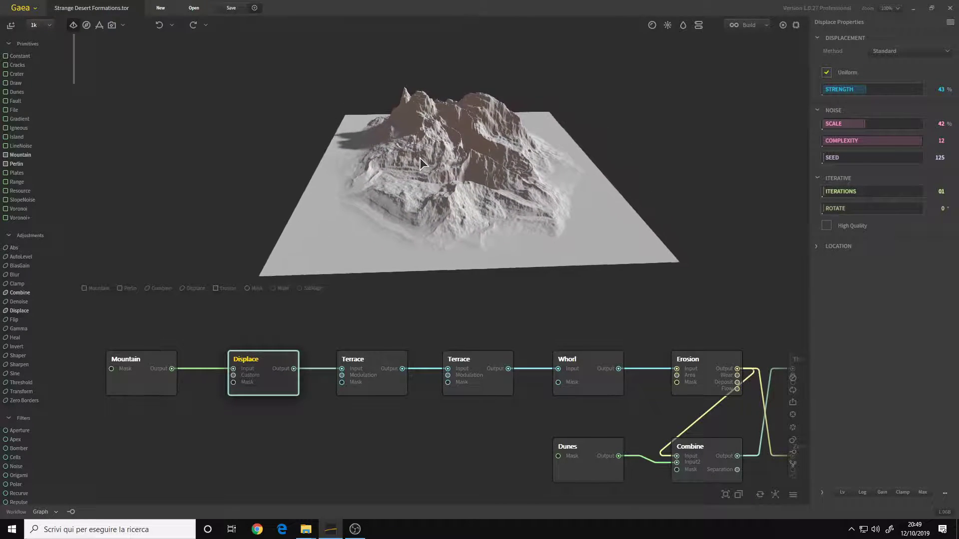
click(150, 391)
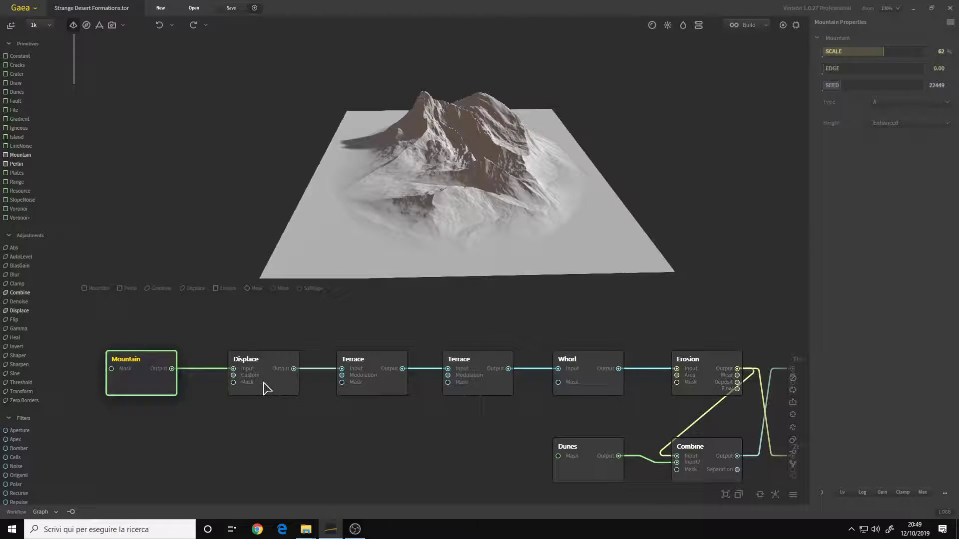
click(267, 388)
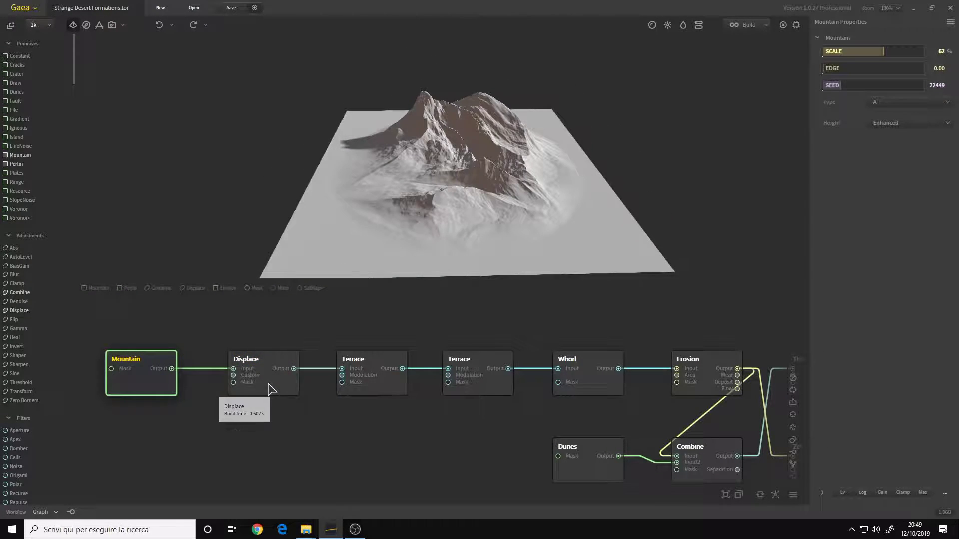
Preview the first and second Terrace nodes in turn and inspect the layered cliffs up close.
click(370, 388)
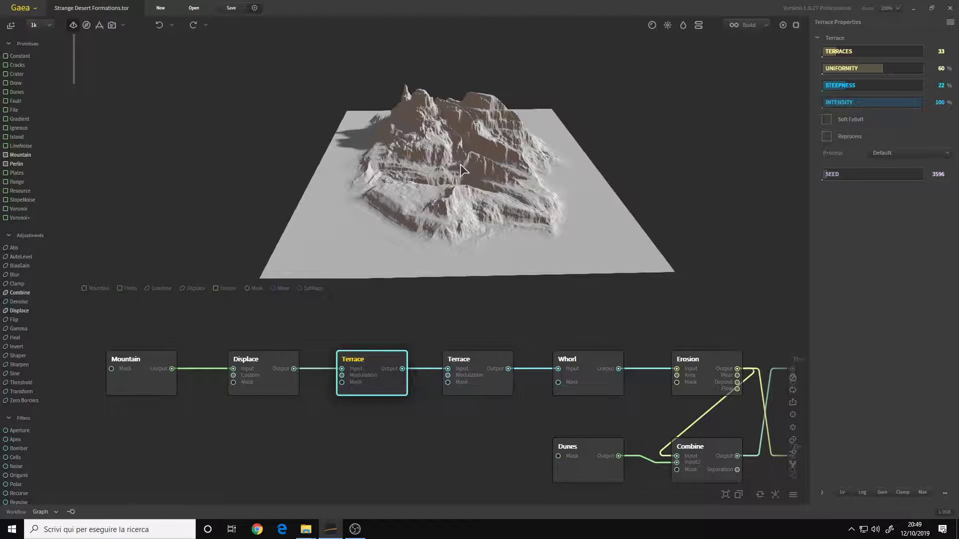
mouse_move(487, 191)
mouse_down()
mouse_move(405, 180)
mouse_move(507, 175)
mouse_move(485, 179)
mouse_up()
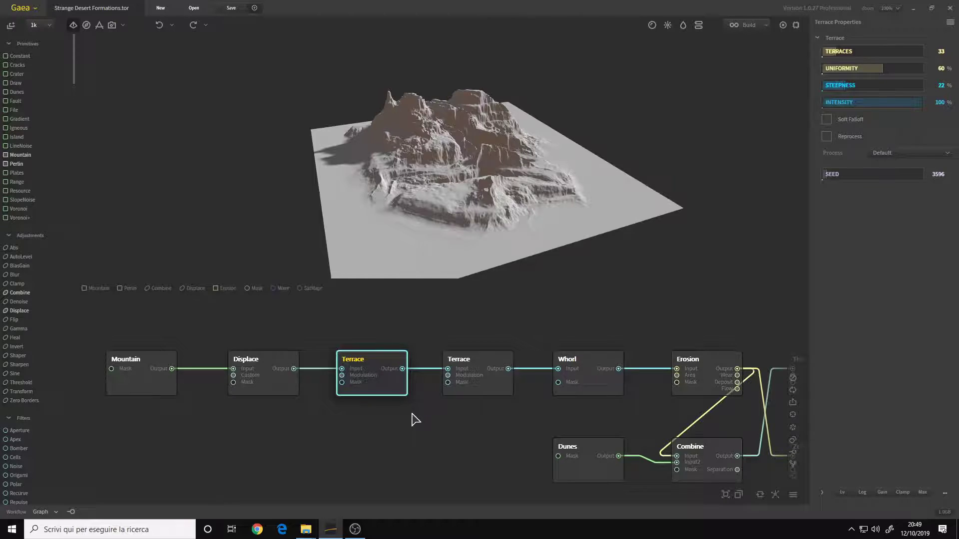
middle_drag(413, 417, 322, 426)
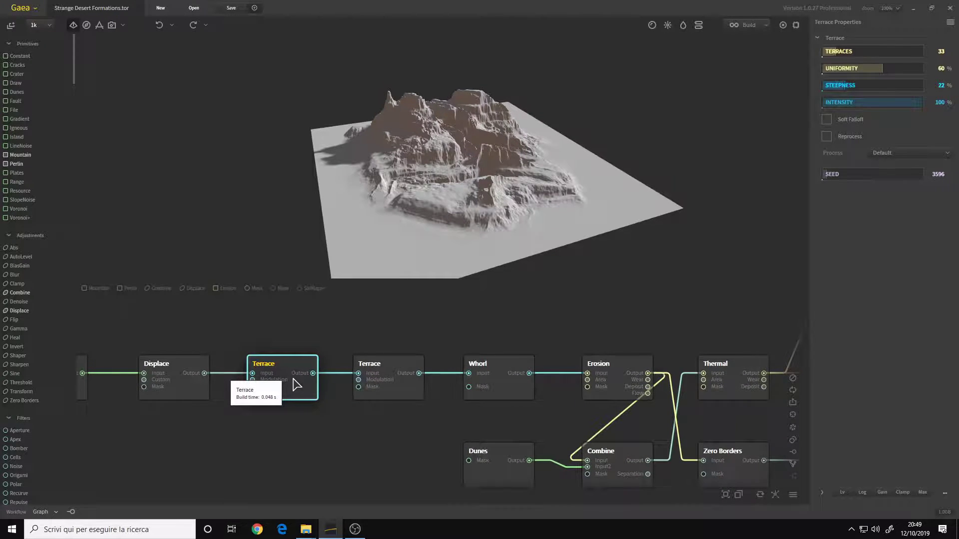
click(392, 396)
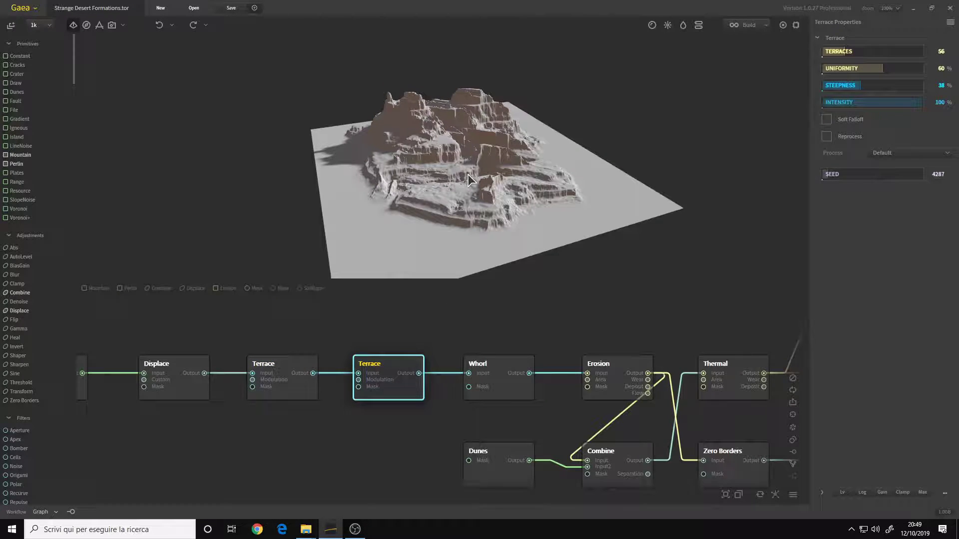
scroll(452, 181, up, 5)
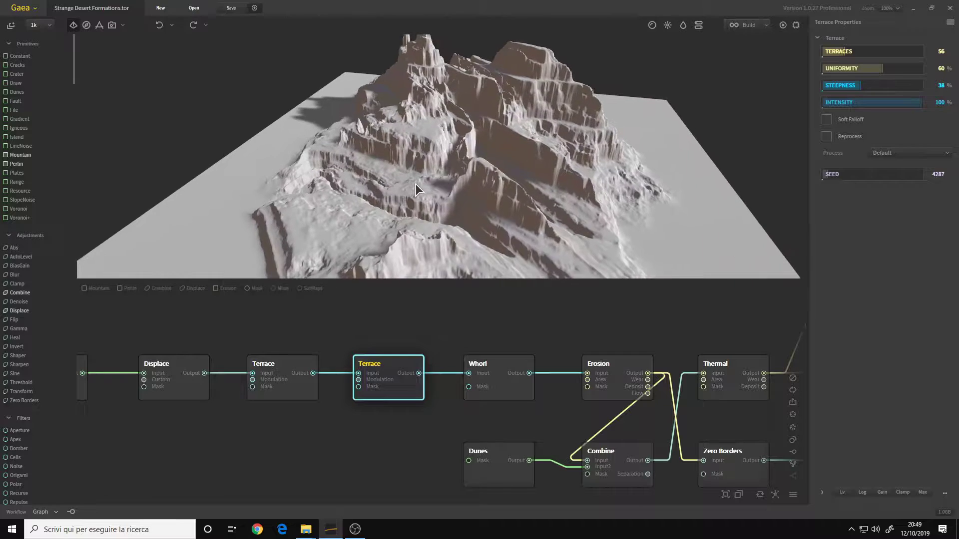
drag(415, 185, 427, 179)
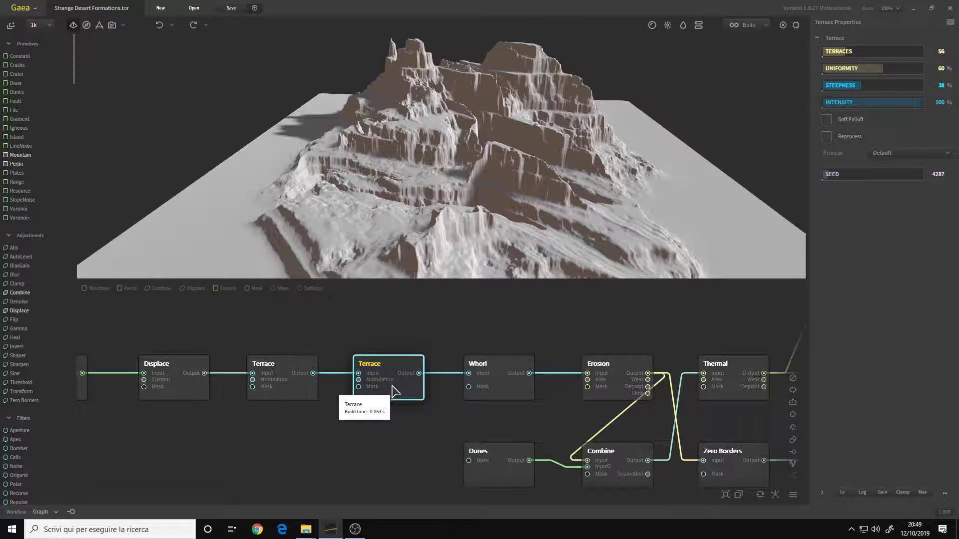
scroll(476, 178, down, 3)
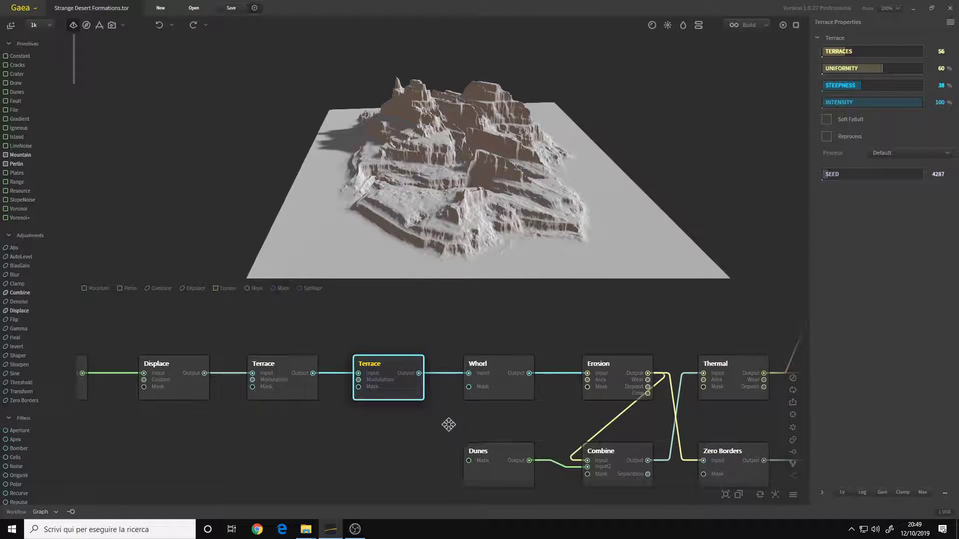
Preview the Whorl node after the second Terrace and inspect the swirled terrain and its properties.
middle_drag(449, 424, 349, 430)
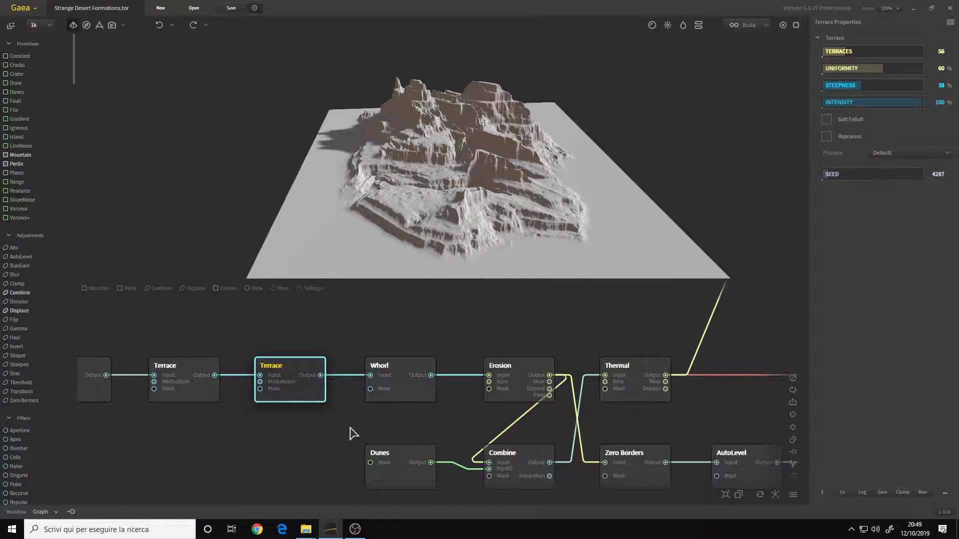
click(405, 388)
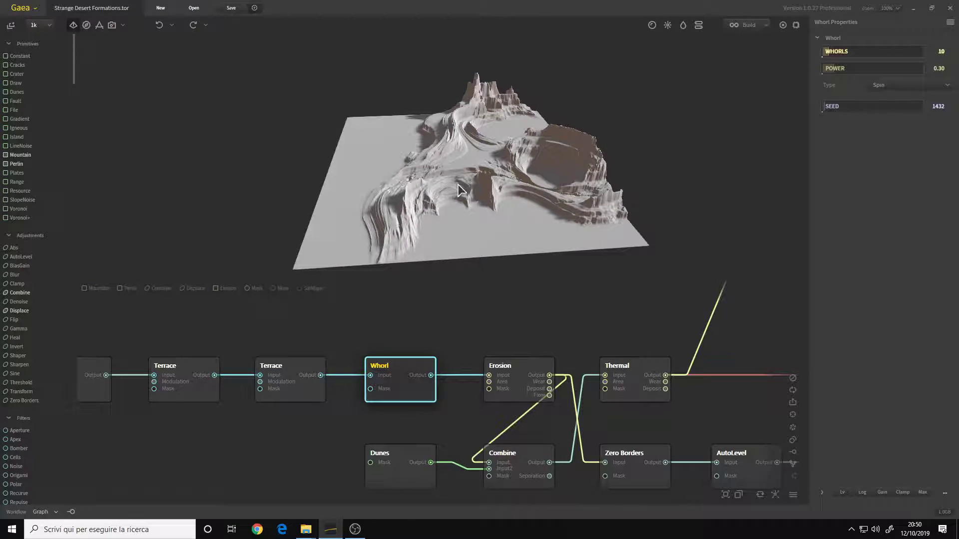
drag(469, 191, 433, 205)
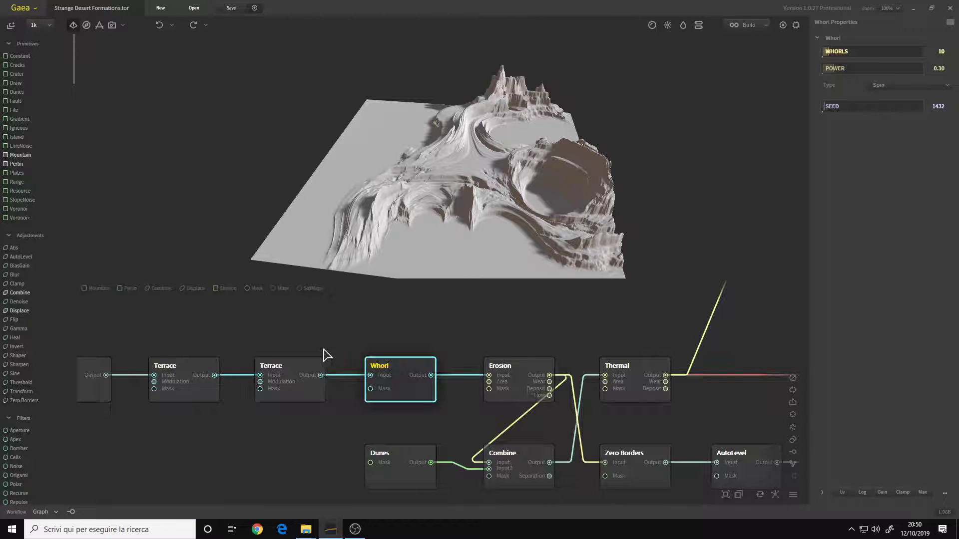
Compare the second Terrace node's result with the Whorl node's, and check the Whorl's Type options.
click(293, 394)
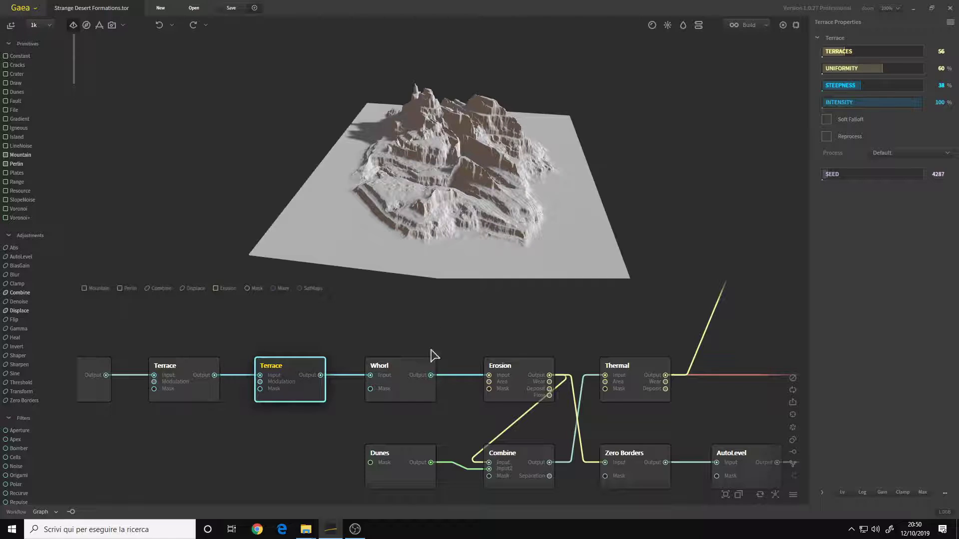
click(404, 389)
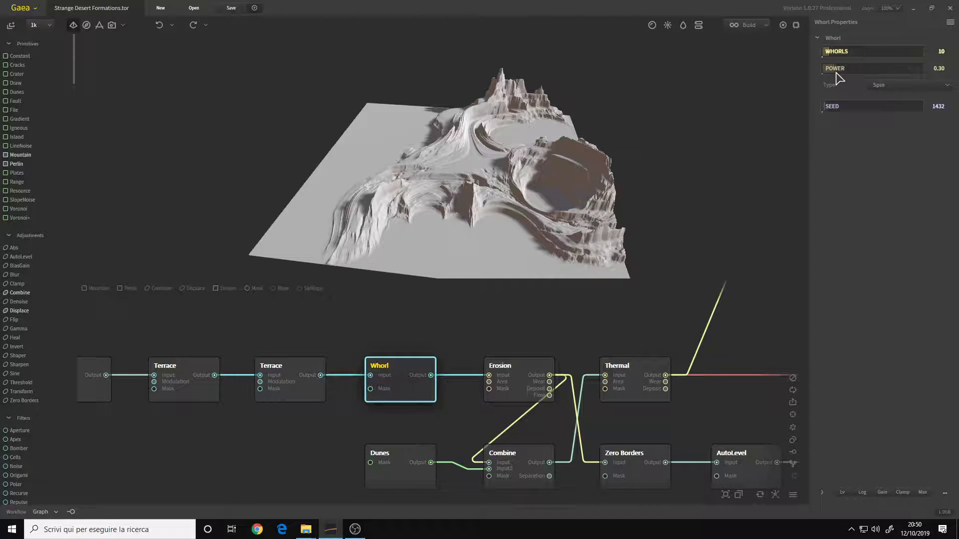
click(902, 87)
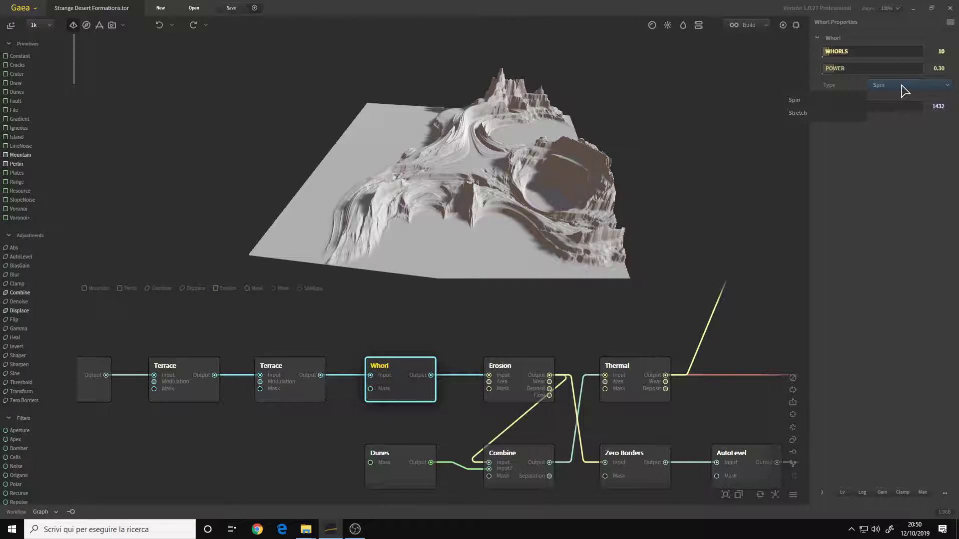
click(901, 87)
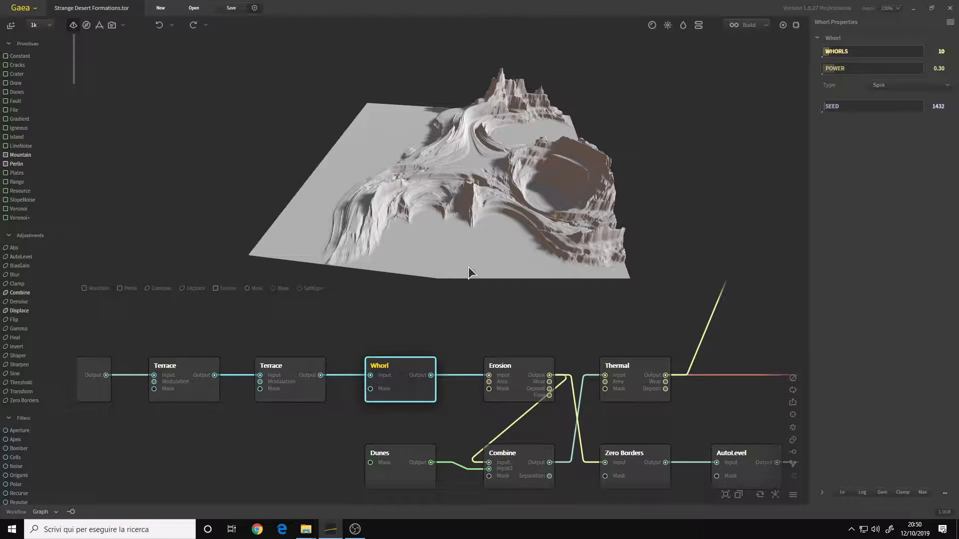
Preview the Erosion node after the Whorl and inspect its eroded terrain and properties, including the Scale settings.
middle_drag(460, 341, 395, 351)
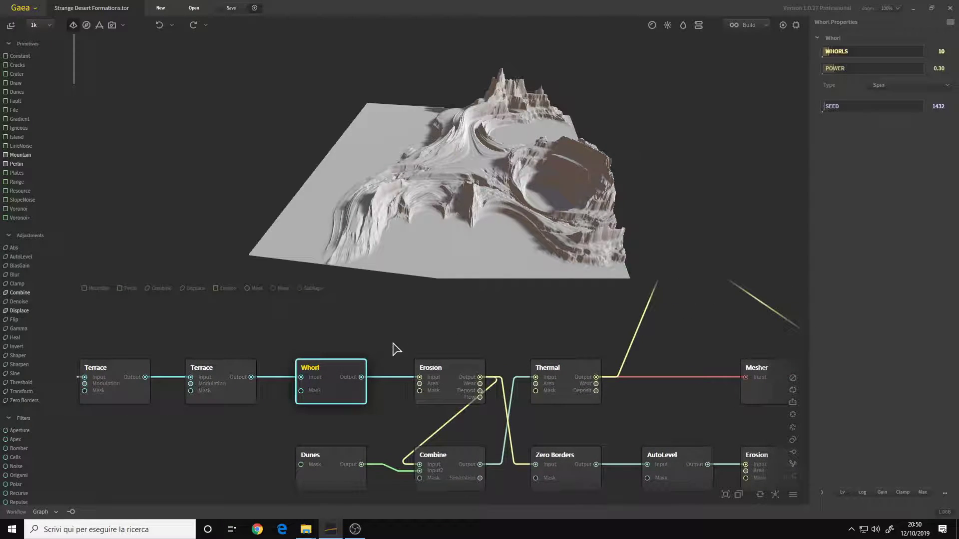
click(446, 387)
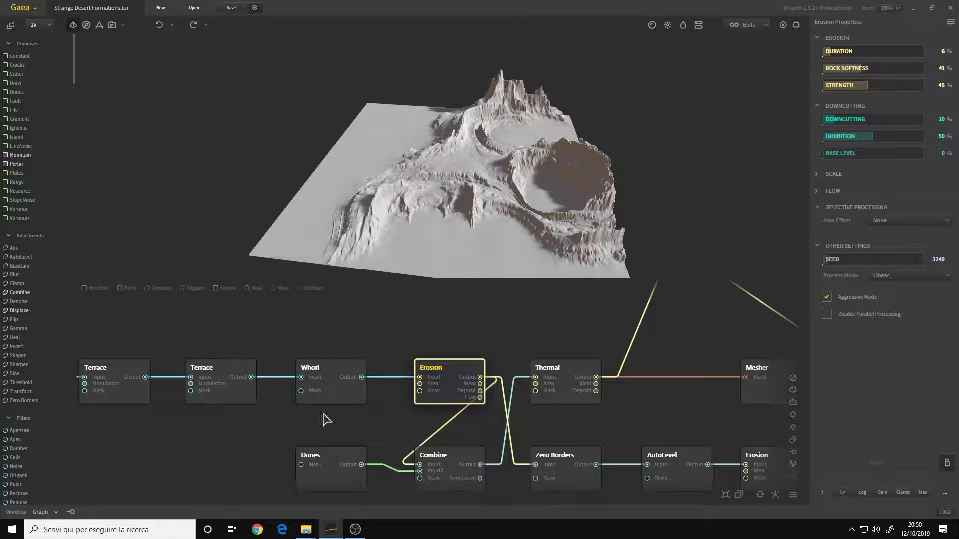
drag(406, 205, 503, 183)
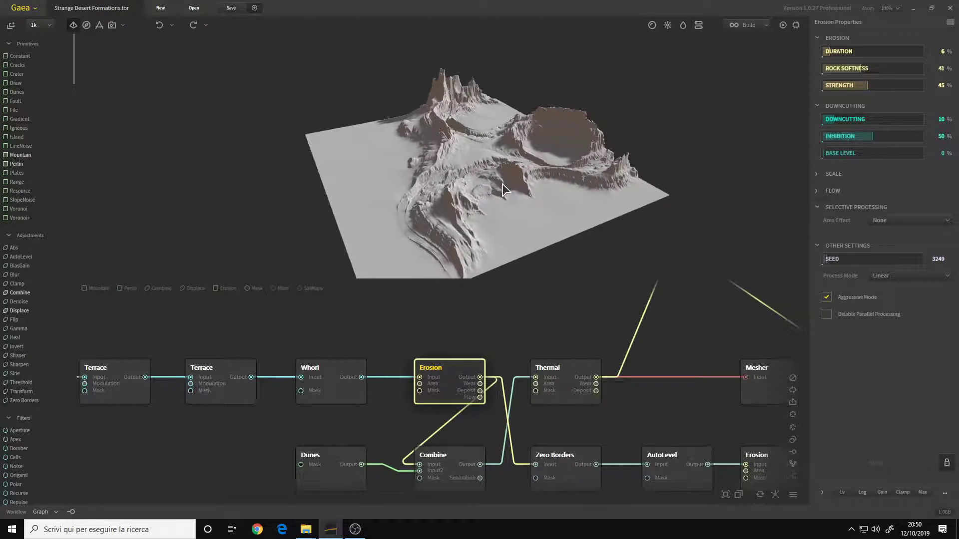
click(817, 174)
click(817, 175)
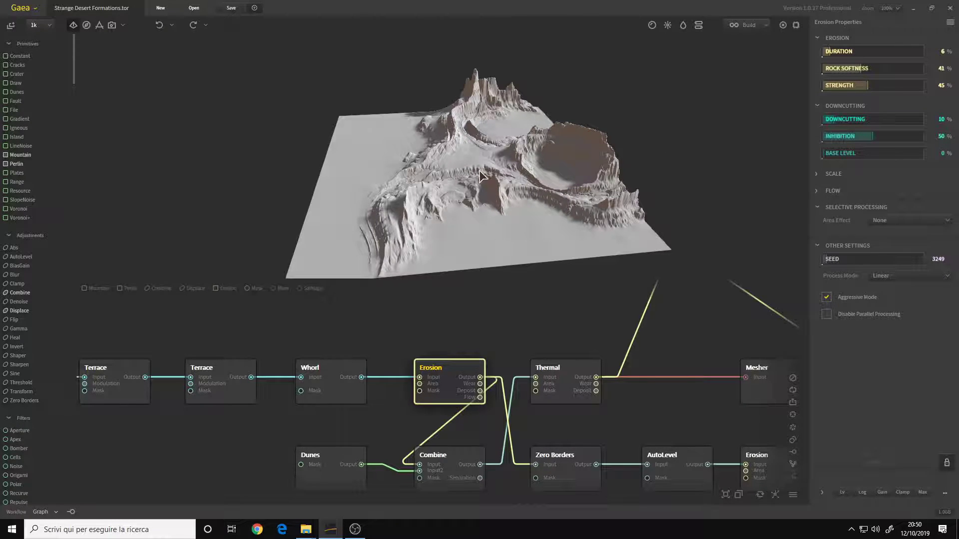
drag(509, 181, 484, 200)
scroll(472, 188, up, 3)
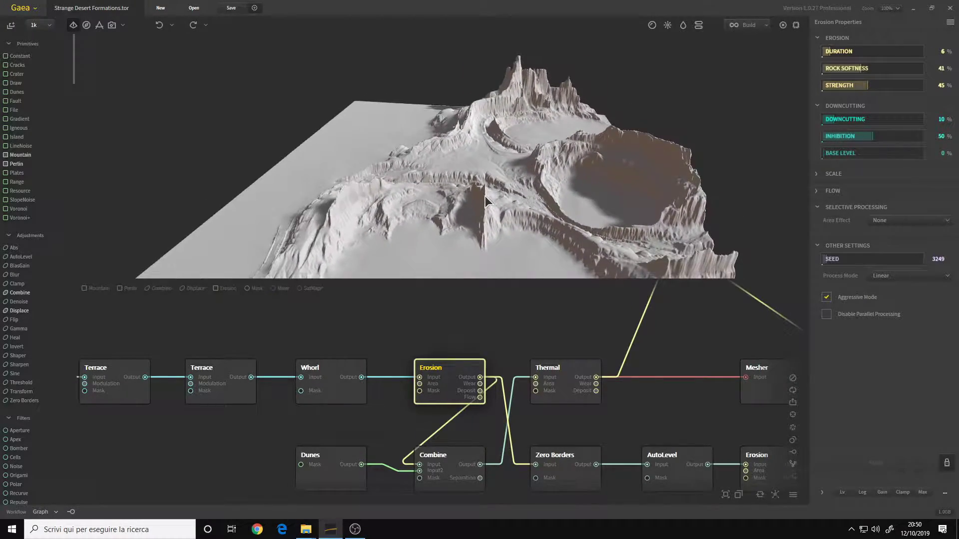
drag(445, 175, 452, 208)
Preview the Dunes node feeding the Combine node, compare it with the Erosion result, and inspect the dune surface.
middle_drag(516, 358, 475, 311)
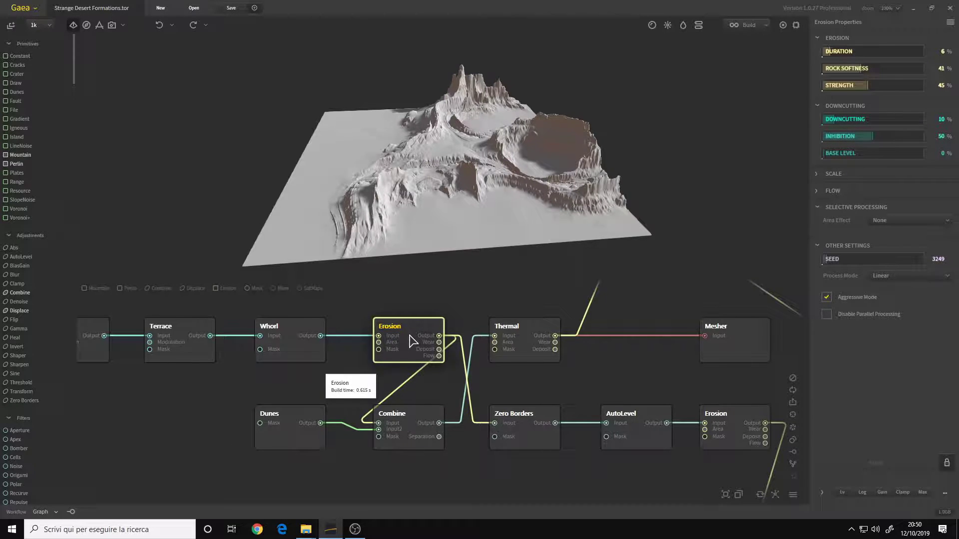
middle_drag(375, 369, 390, 400)
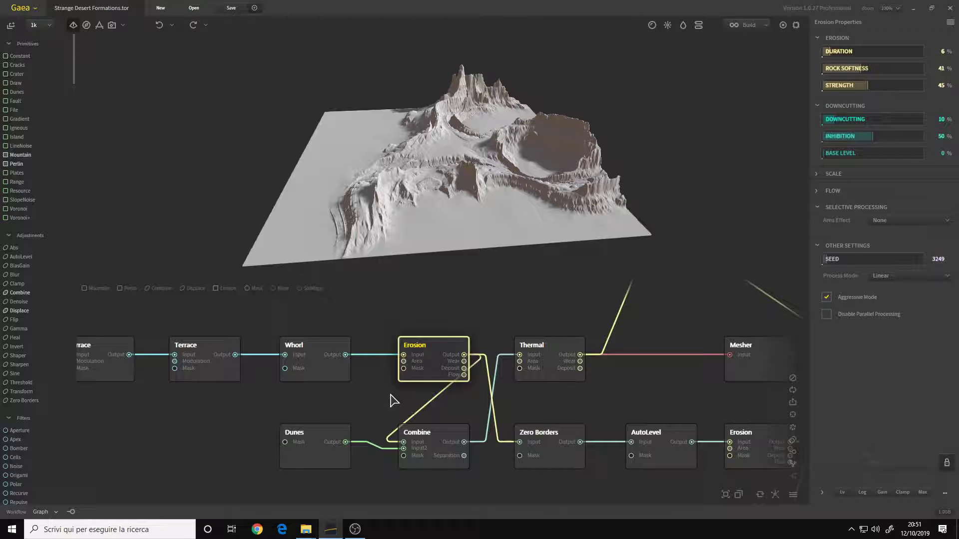
click(320, 457)
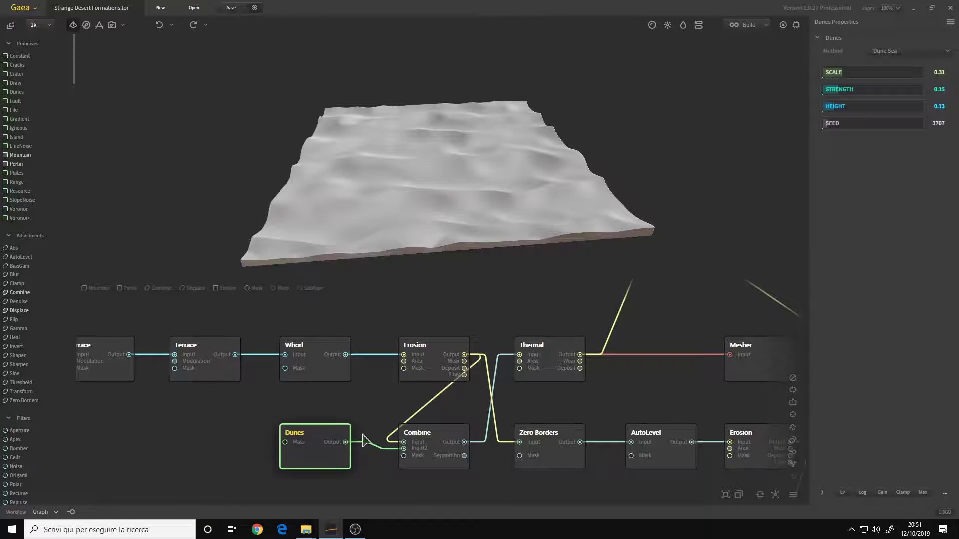
drag(402, 170, 438, 201)
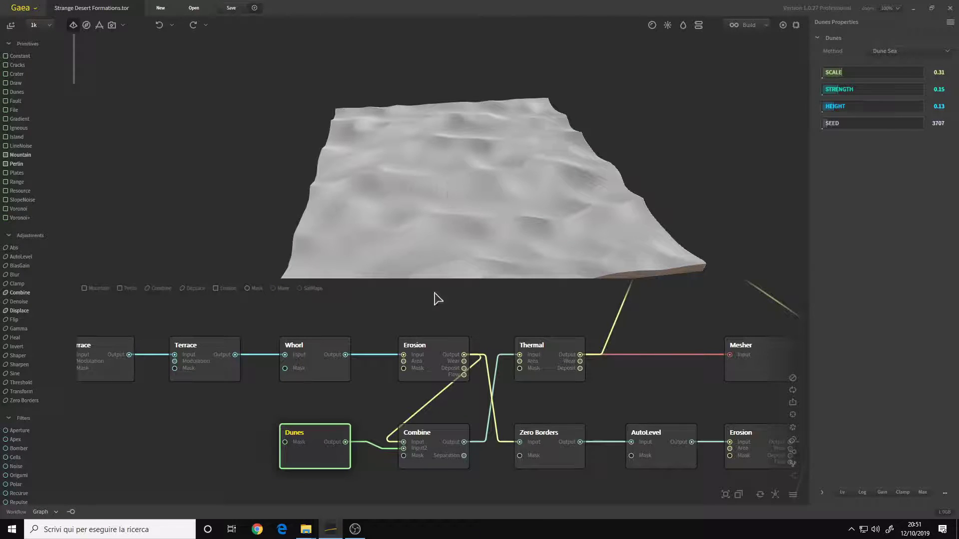
click(438, 345)
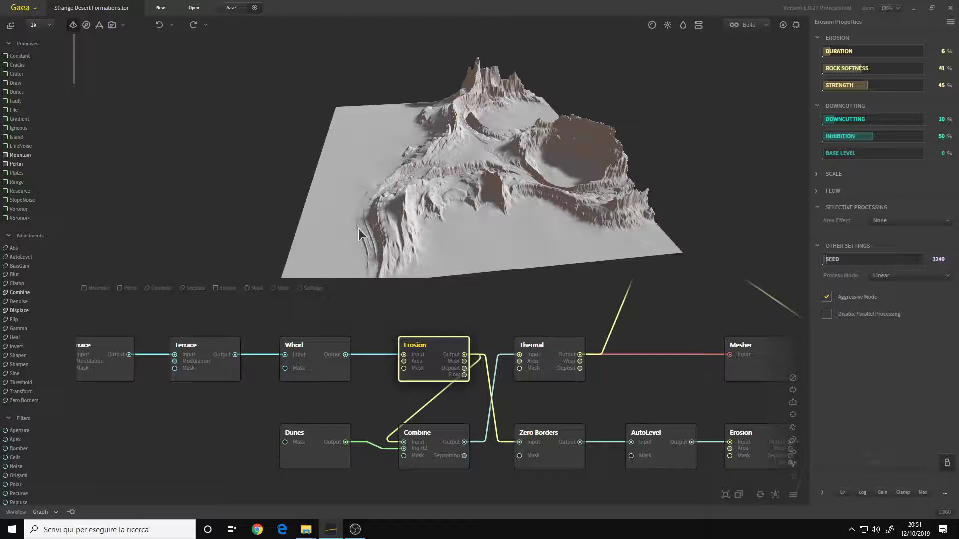
drag(364, 223, 415, 184)
click(315, 468)
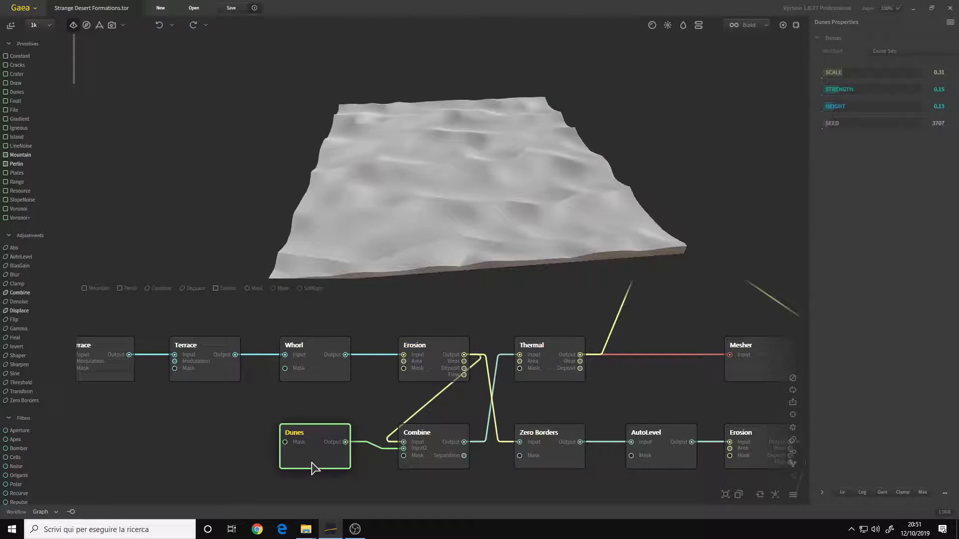
drag(356, 413, 342, 357)
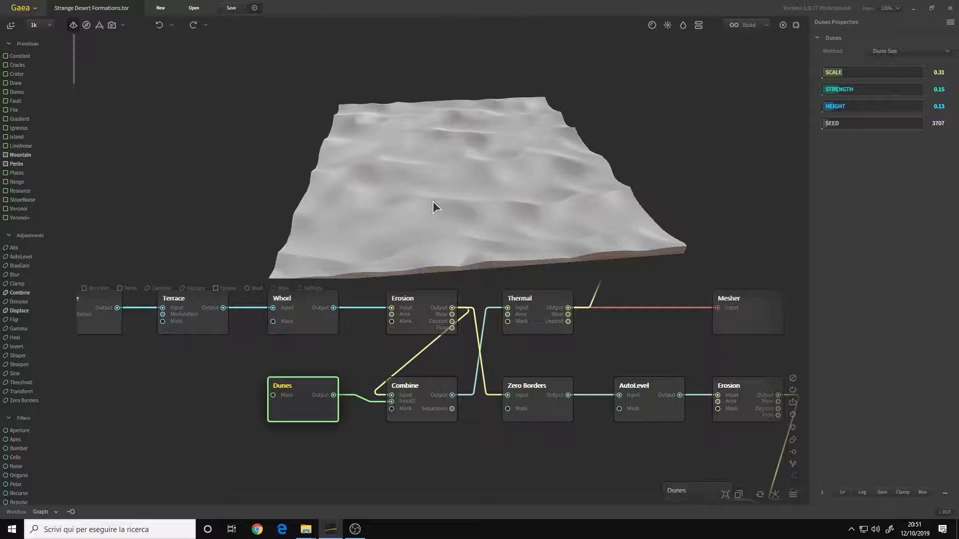
drag(481, 195, 348, 176)
drag(407, 199, 499, 198)
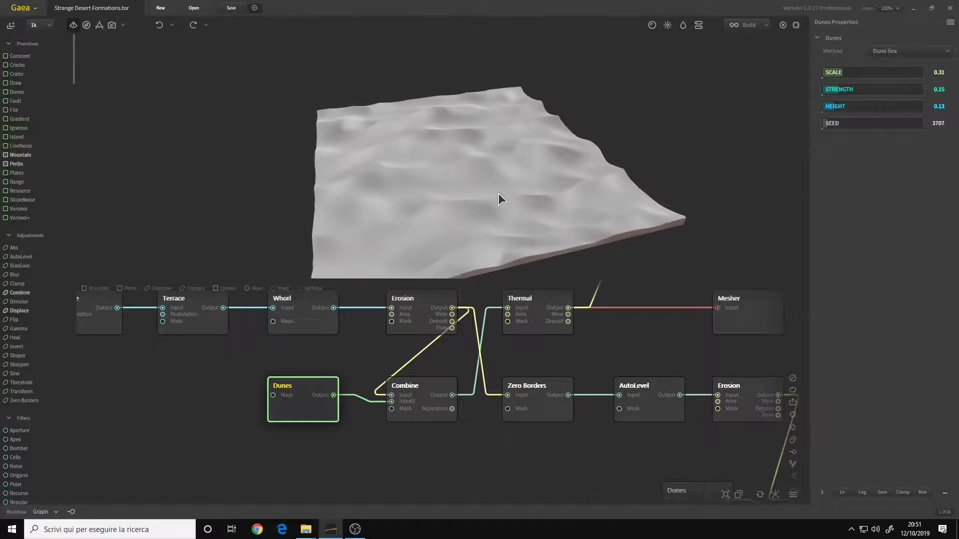
Preview the Combine node that merges Erosion with Dunes and check its method and input connections.
click(420, 405)
middle_drag(419, 465, 392, 486)
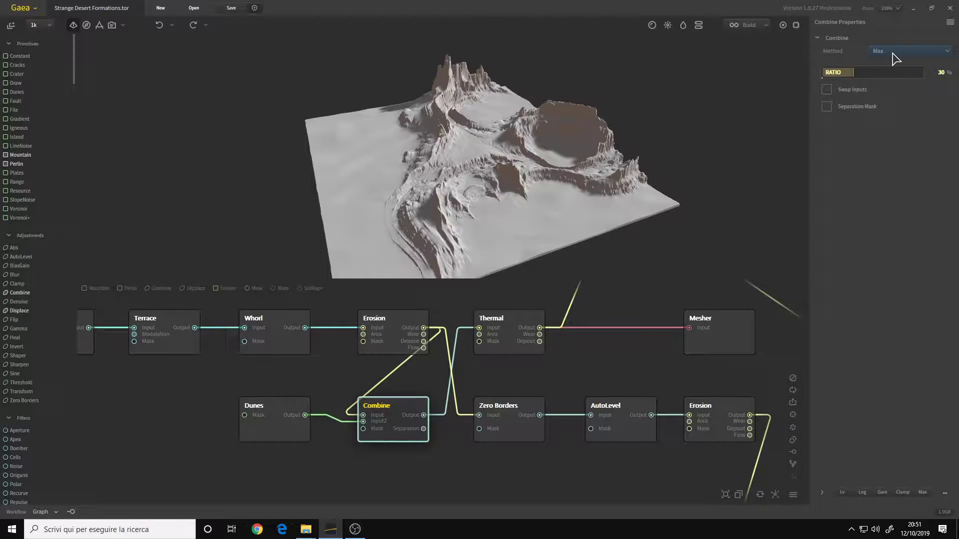
middle_drag(336, 398, 274, 422)
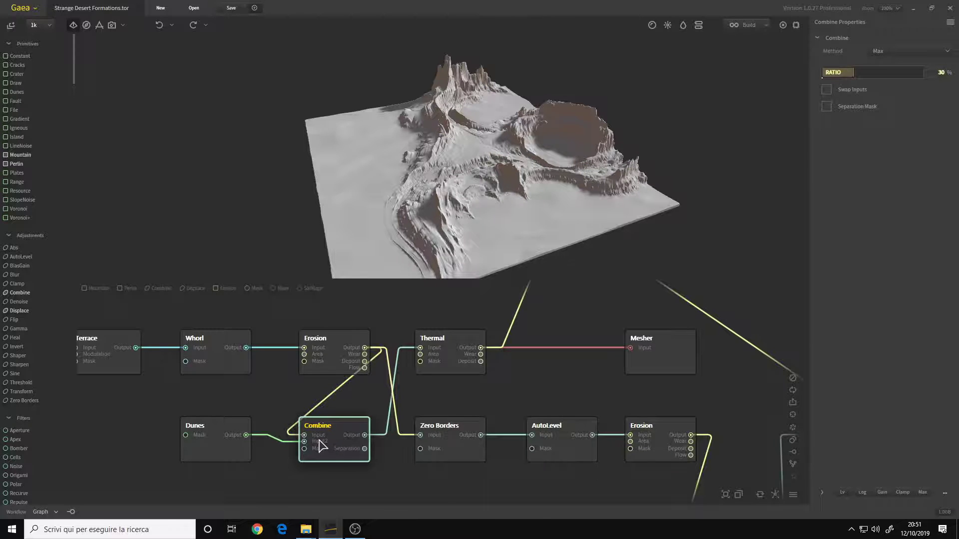
Inspect the combined terrain up close where the dunes meet the eroded formations, and return to an overall view.
drag(448, 188, 408, 155)
scroll(419, 200, up, 2)
scroll(412, 158, up, 3)
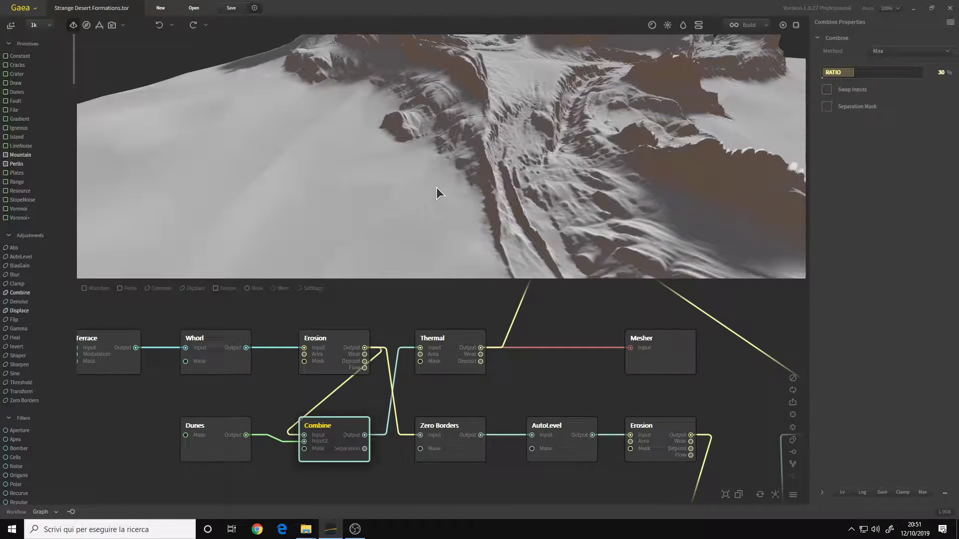
drag(336, 174, 369, 153)
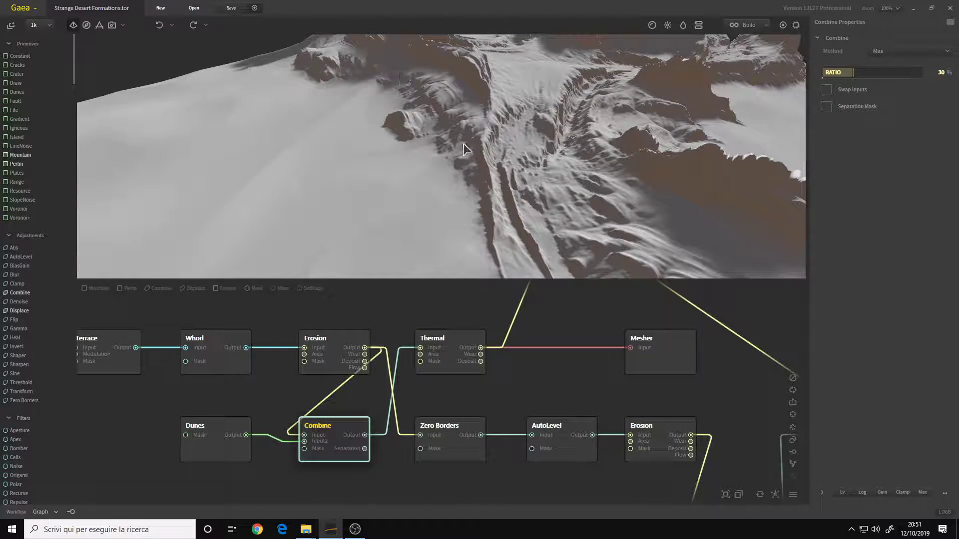
scroll(462, 165, down, 3)
mouse_move(433, 190)
mouse_down()
mouse_move(415, 185)
mouse_move(434, 202)
mouse_up()
mouse_move(520, 188)
mouse_down()
mouse_move(434, 151)
mouse_move(509, 196)
mouse_move(520, 173)
mouse_up()
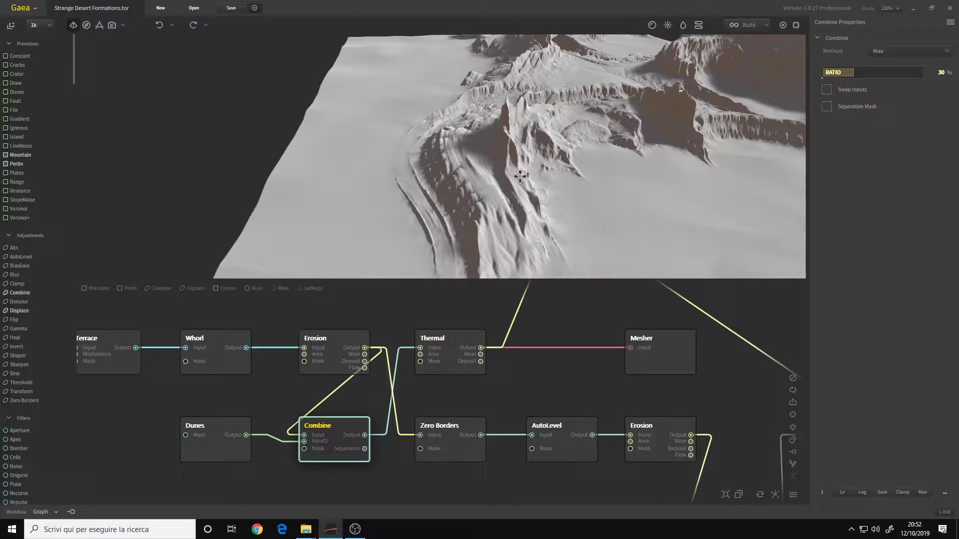
middle_drag(520, 173, 478, 167)
scroll(493, 189, down, 3)
scroll(477, 167, down, 3)
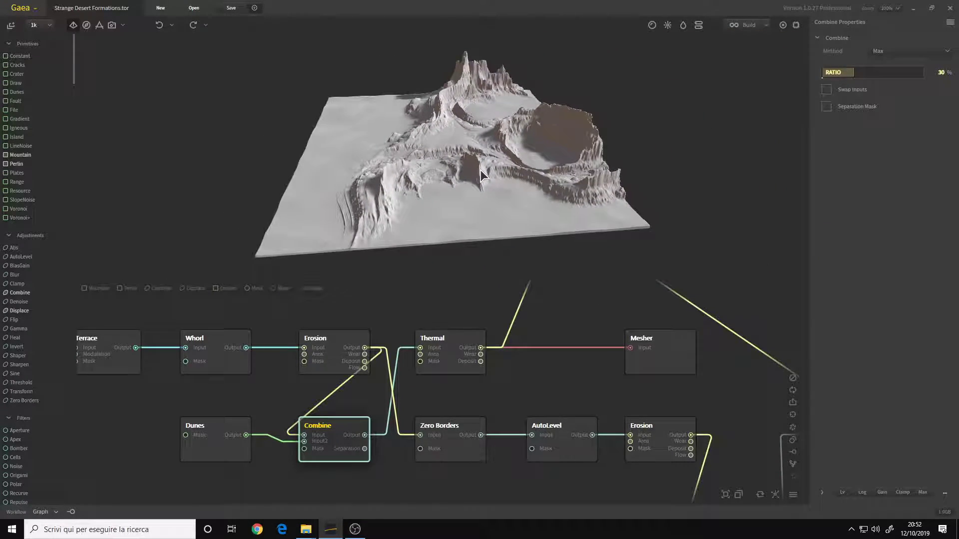
Preview the Thermal node fed by the Combine node and inspect its terrain and thermal erosion properties.
drag(422, 409, 406, 423)
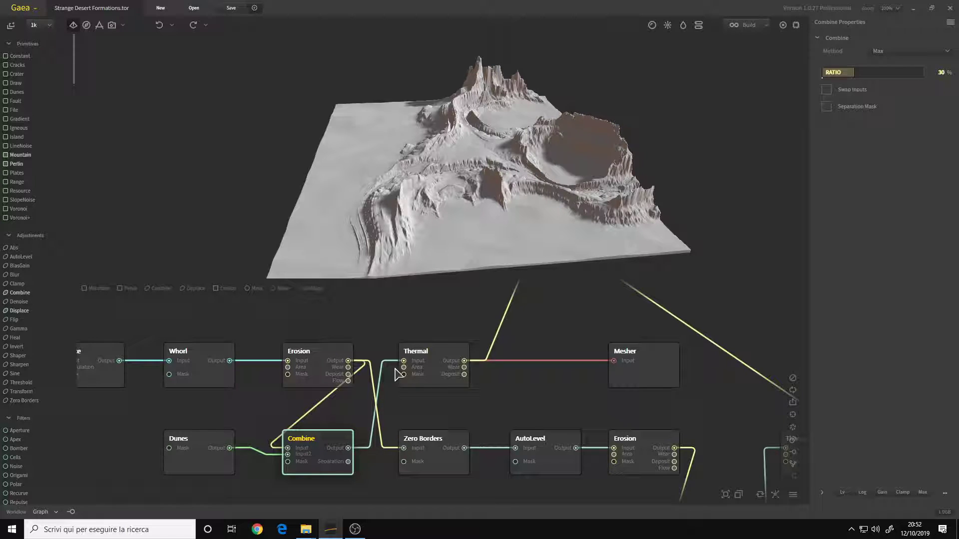
click(433, 376)
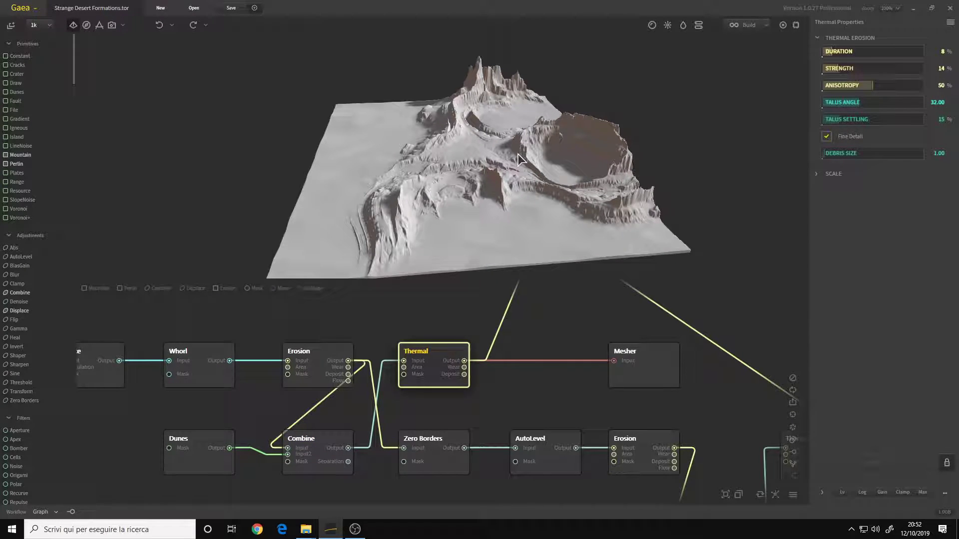
drag(494, 161, 438, 160)
scroll(446, 181, up, 3)
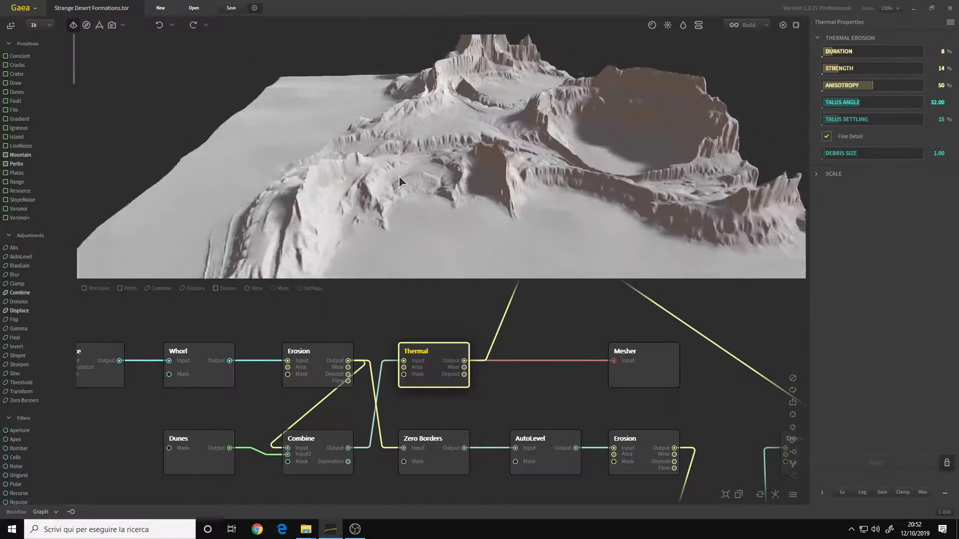
Alternate between the Combine and Thermal previews to compare the cliffs before and after thermal erosion.
click(322, 462)
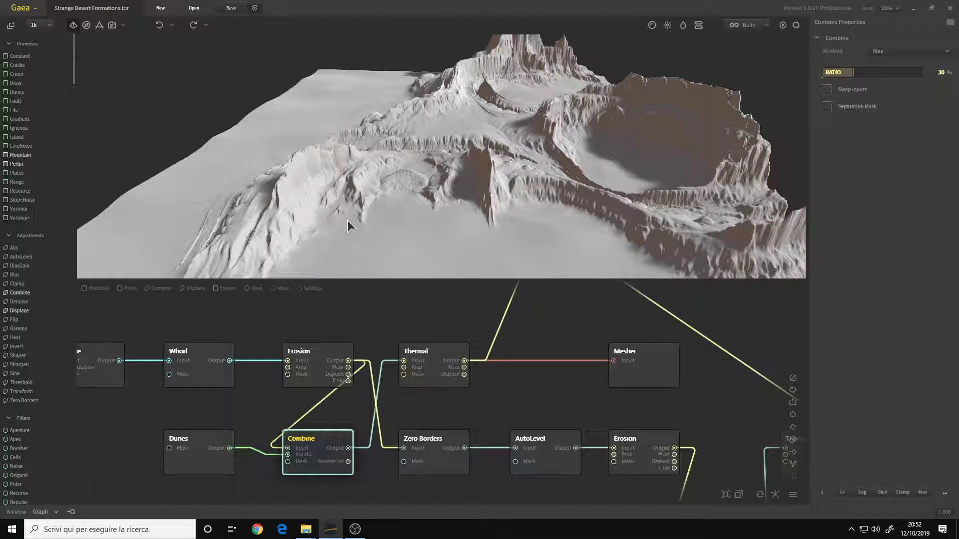
click(426, 375)
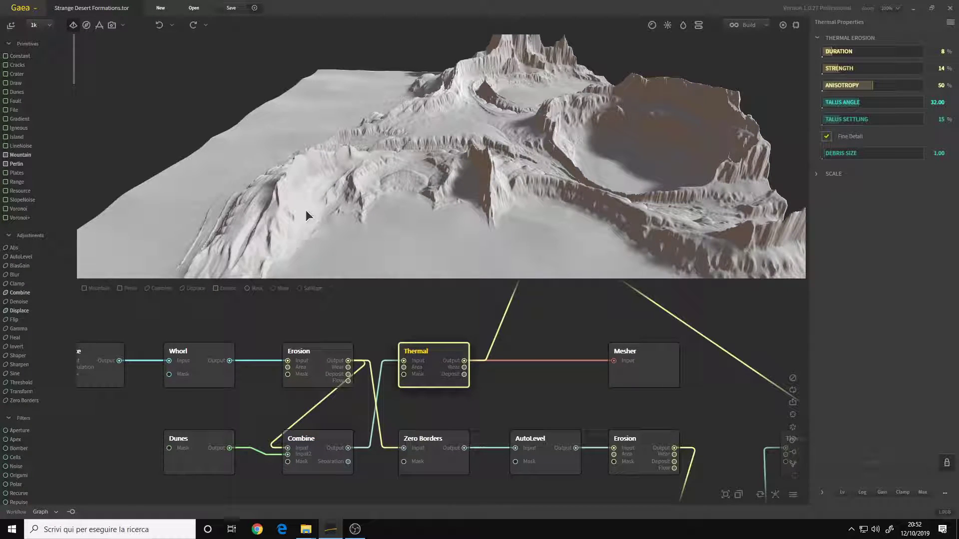
click(324, 464)
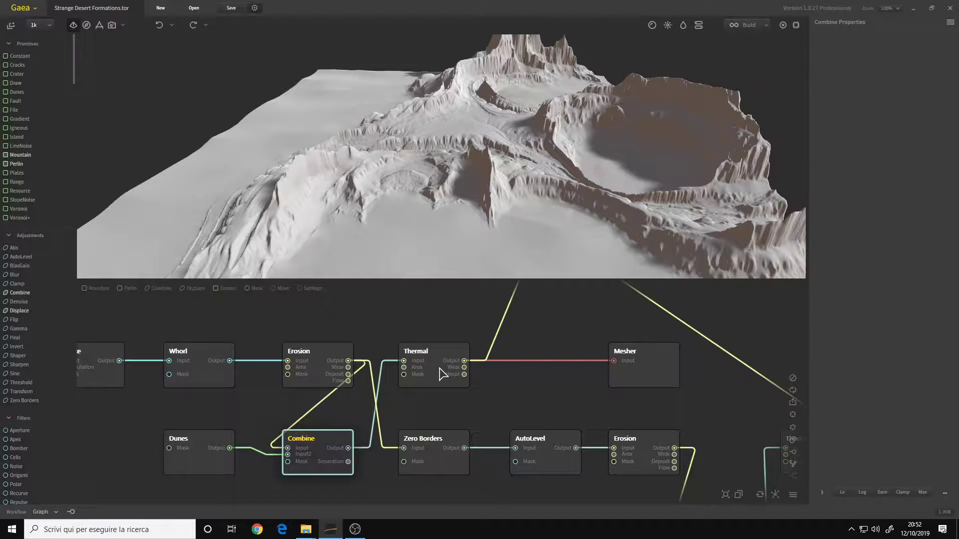
click(426, 369)
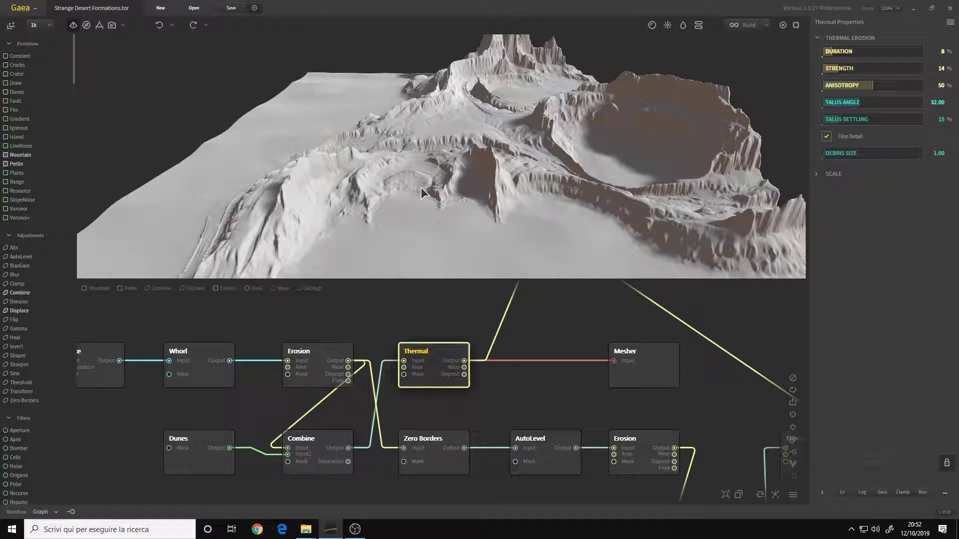
Examine the connections from the Thermal node to the Switch and the lower branch, and view the whole Thermal terrain.
middle_drag(488, 397, 362, 436)
scroll(361, 435, down, 2)
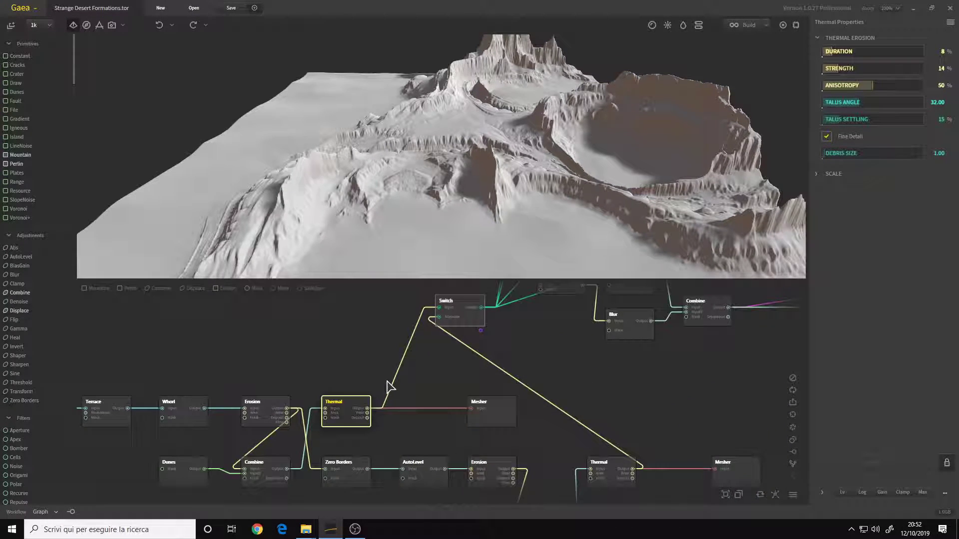
middle_drag(375, 371, 450, 316)
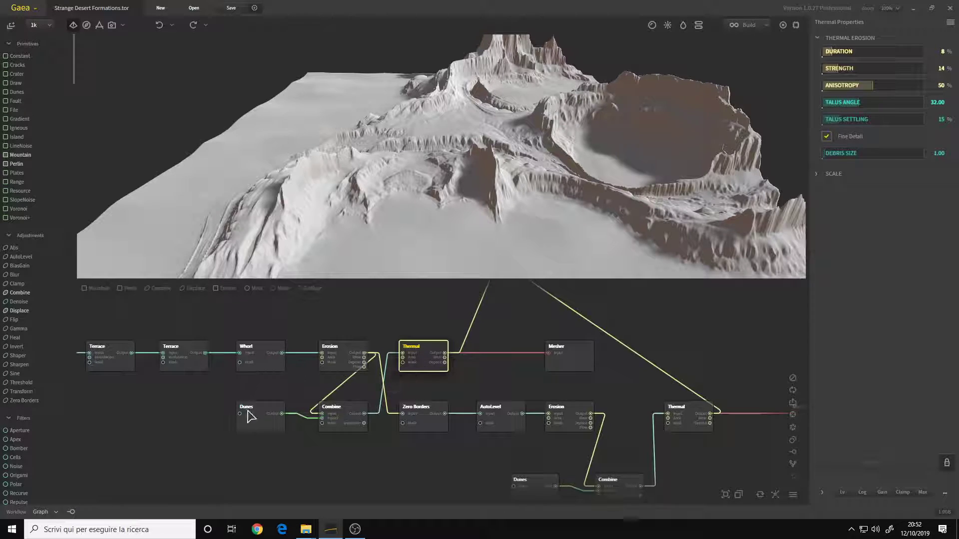
scroll(457, 187, down, 4)
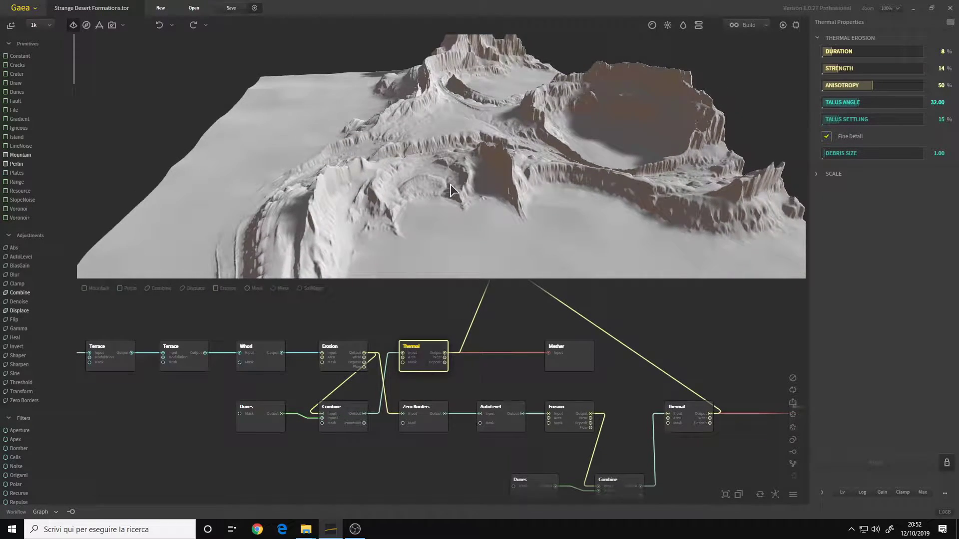
drag(451, 185, 414, 131)
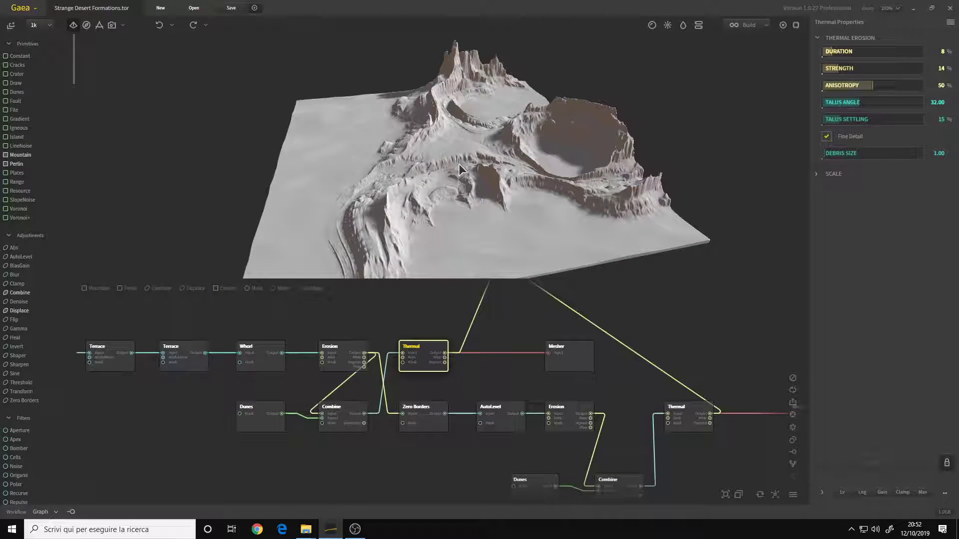
mouse_move(459, 163)
mouse_down()
mouse_move(336, 179)
mouse_move(463, 186)
mouse_move(462, 147)
mouse_up()
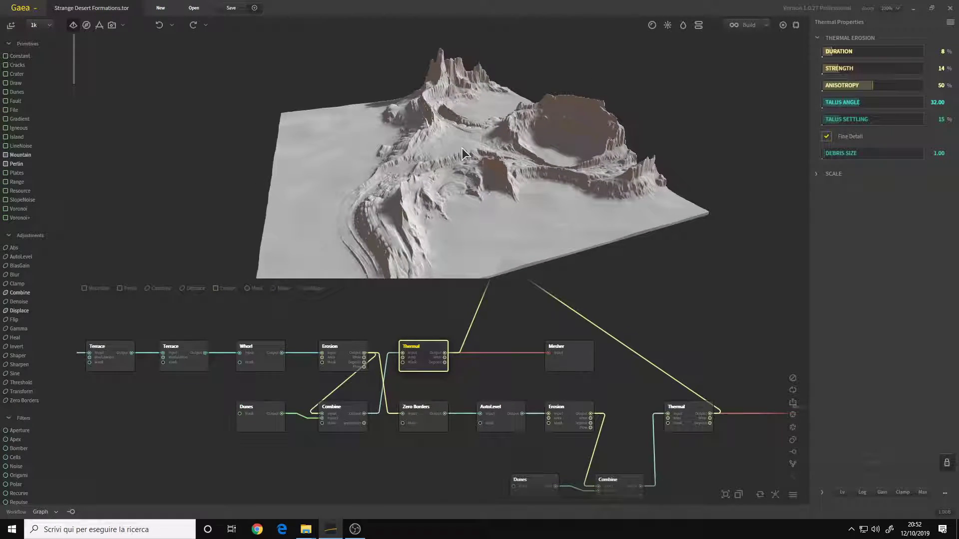
Preview the upper Erosion node and the Zero Borders node it feeds, and inspect the Zero Borders terrain from several angles.
scroll(420, 393, up, 2)
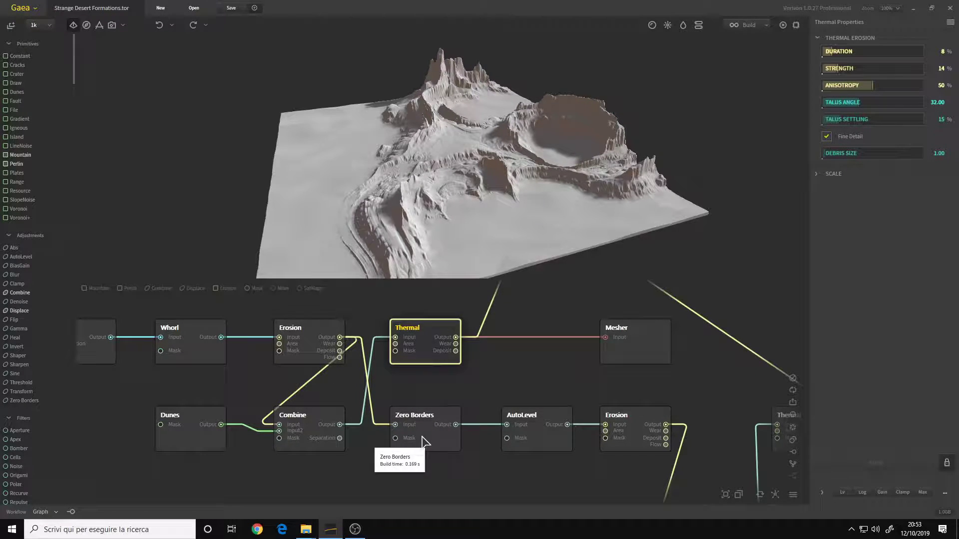
click(308, 339)
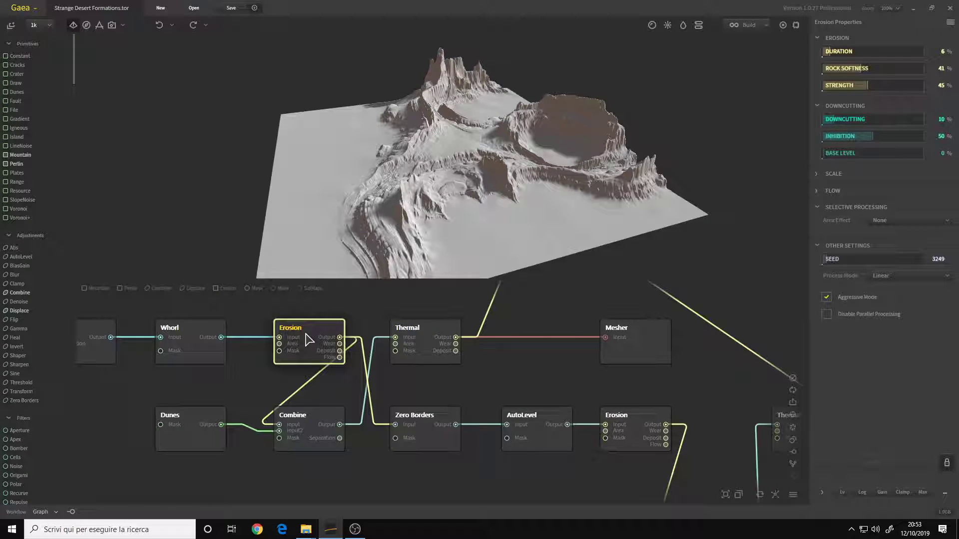
click(432, 440)
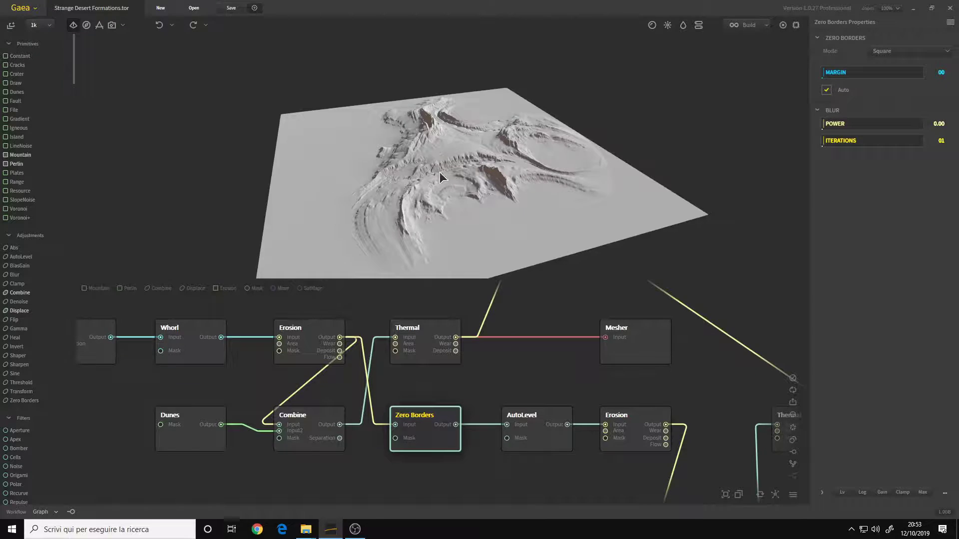
drag(439, 171, 434, 248)
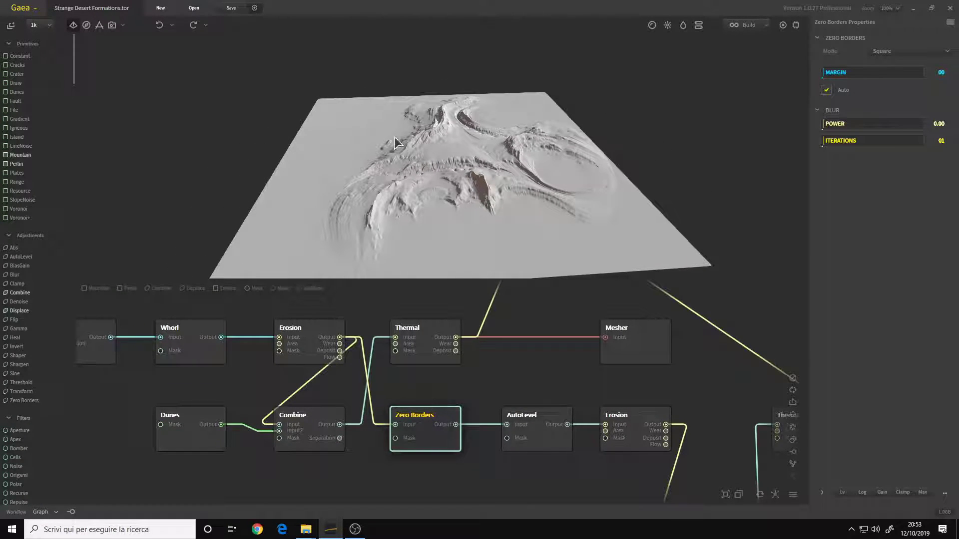
drag(437, 187, 457, 118)
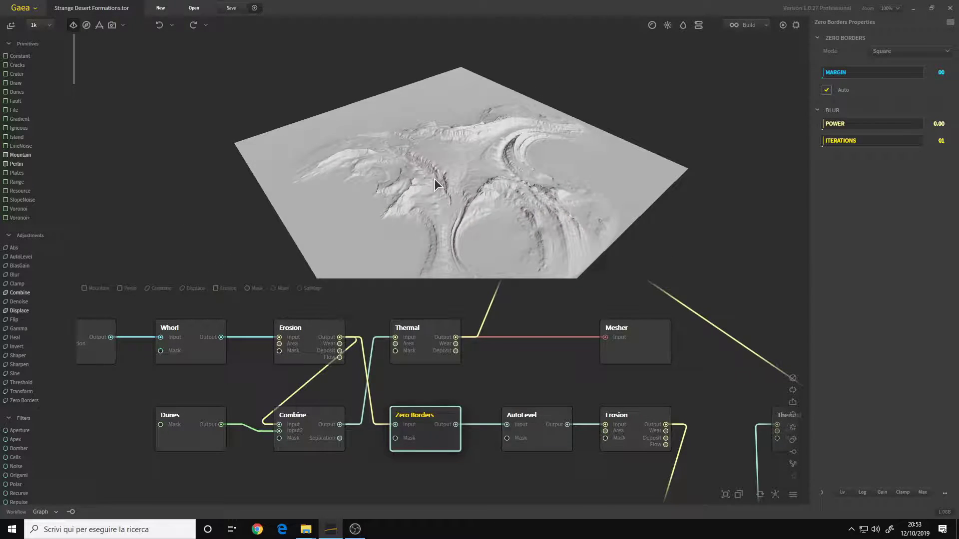
drag(435, 180, 512, 242)
drag(502, 187, 383, 162)
drag(502, 181, 515, 166)
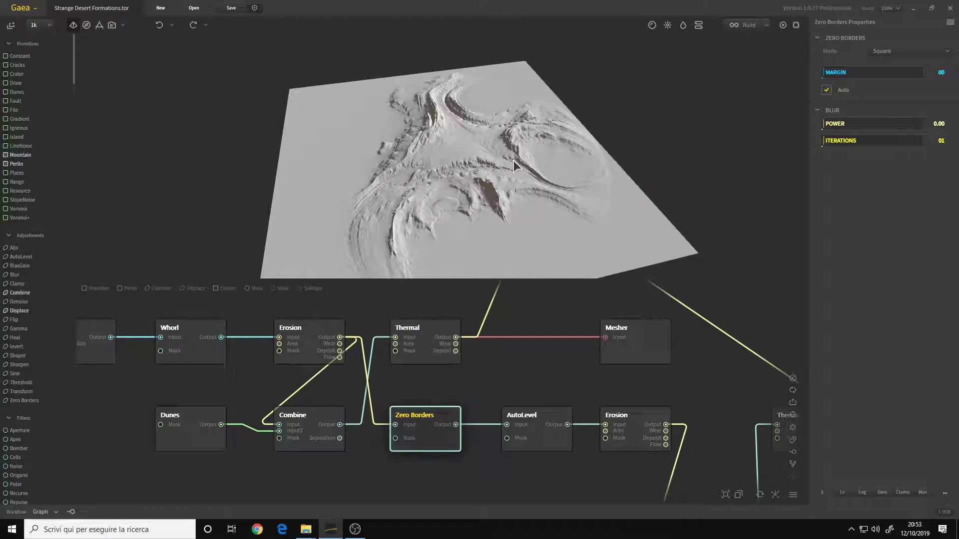
Compare the upper Thermal terrain with the Zero Borders terrain, viewing both from different angles.
click(424, 380)
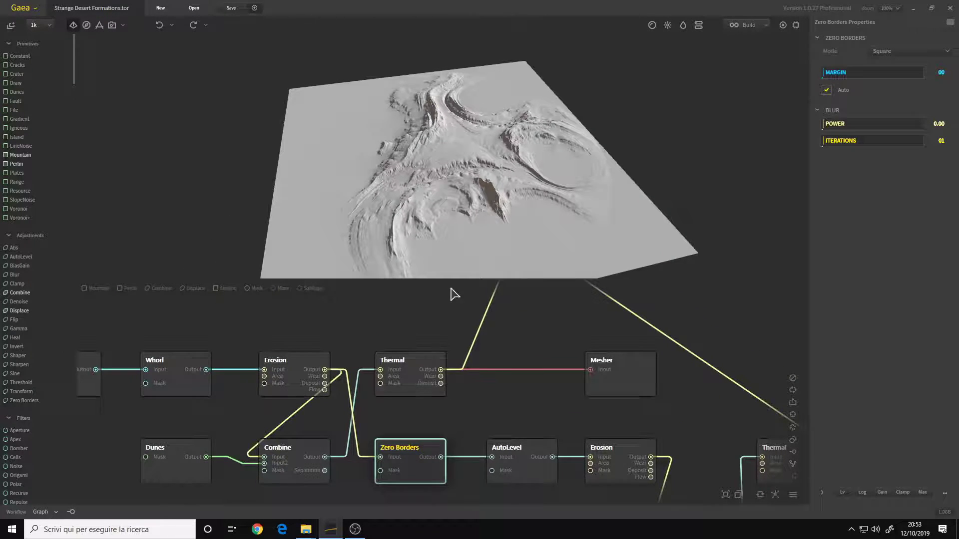
drag(435, 154, 499, 128)
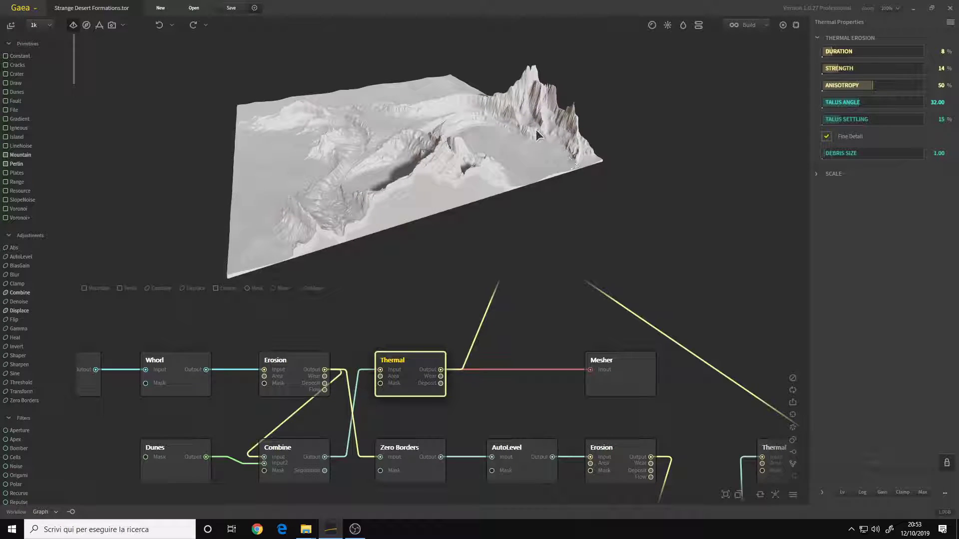
drag(341, 187, 434, 273)
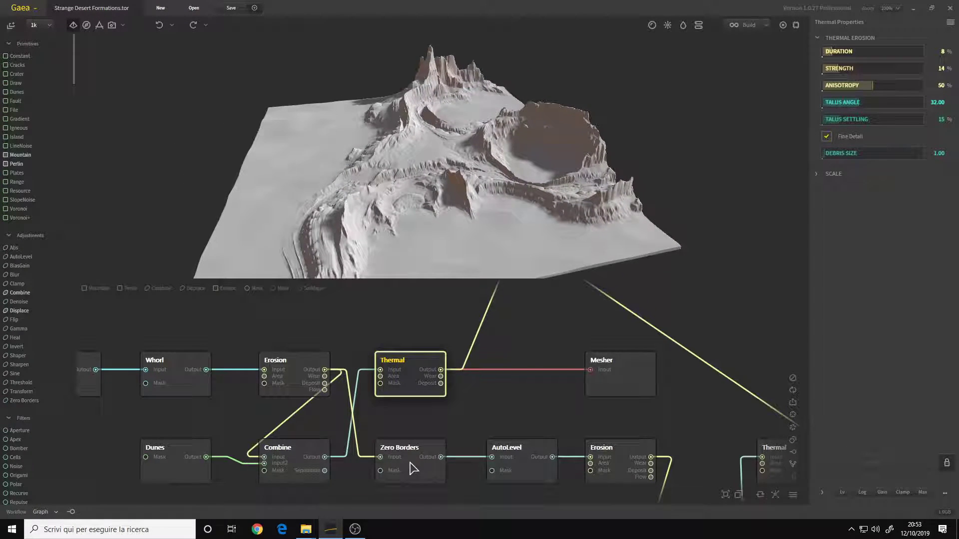
click(409, 446)
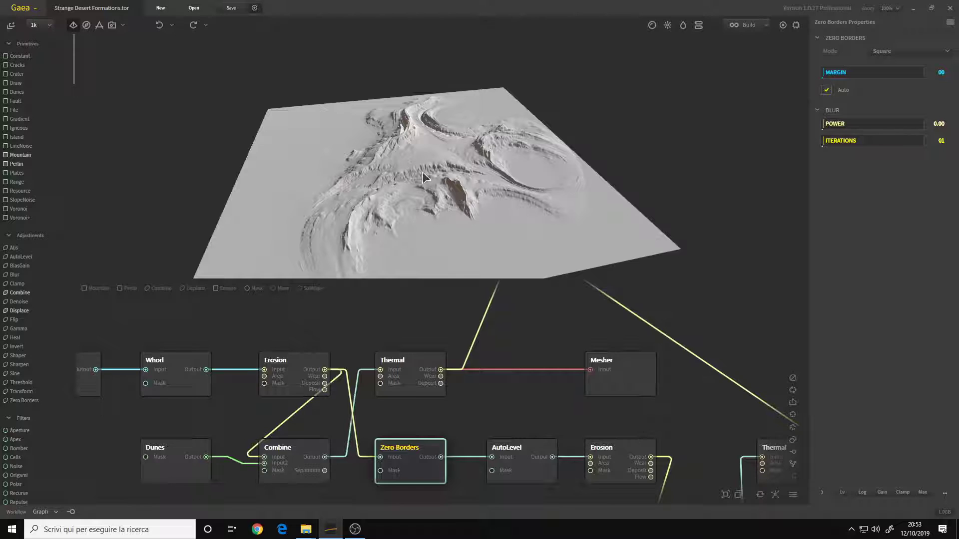
drag(421, 177, 437, 192)
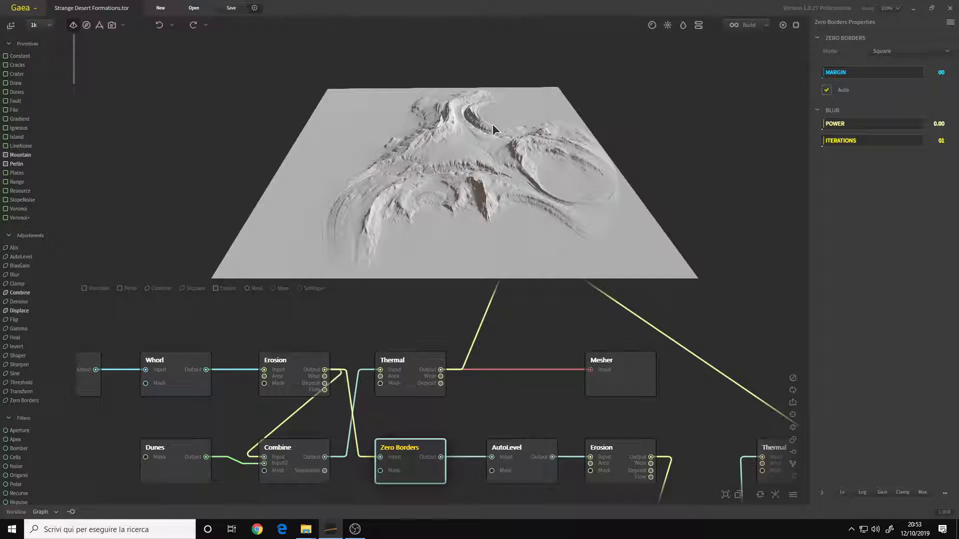
drag(492, 128, 461, 143)
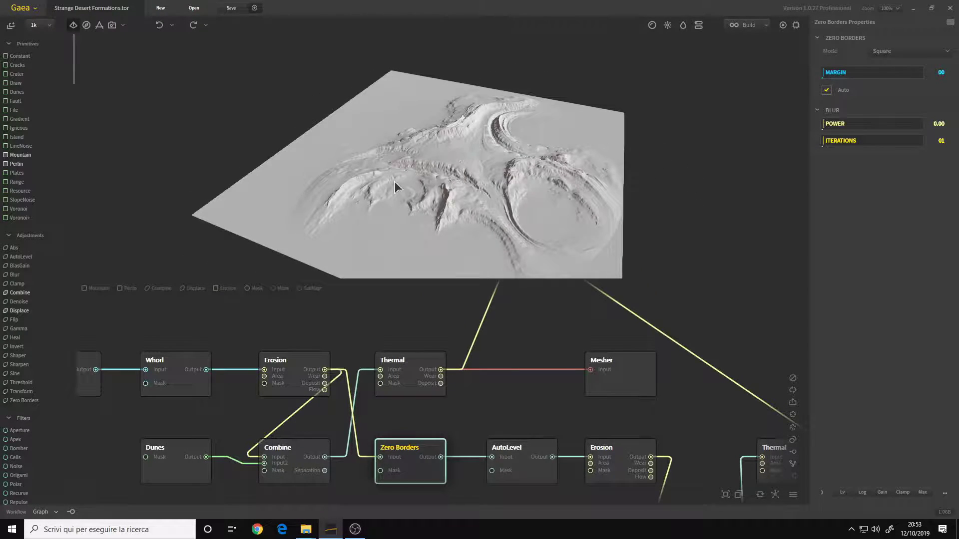
drag(394, 181, 460, 186)
Preview the AutoLevel node after Zero Borders and inspect its terrain and properties.
drag(464, 426, 398, 389)
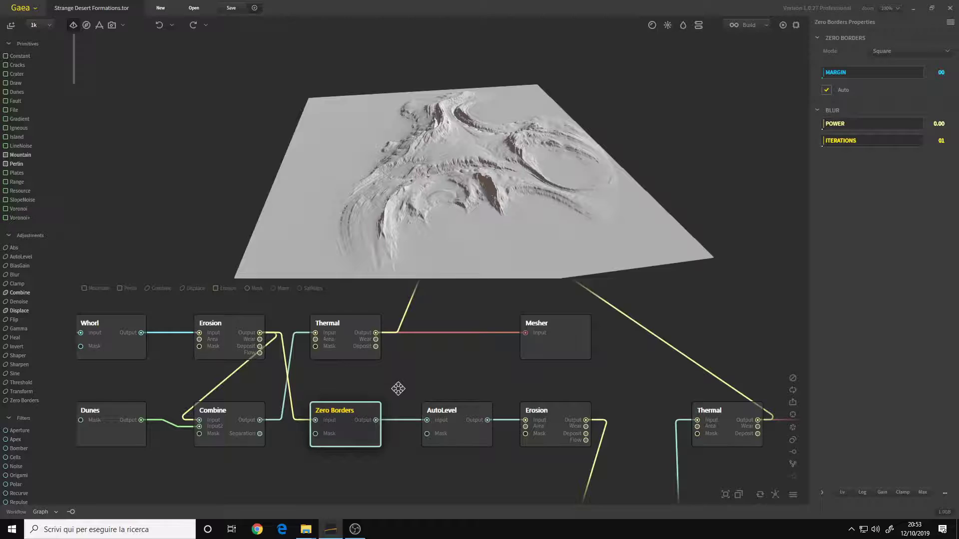
middle_drag(398, 388, 390, 389)
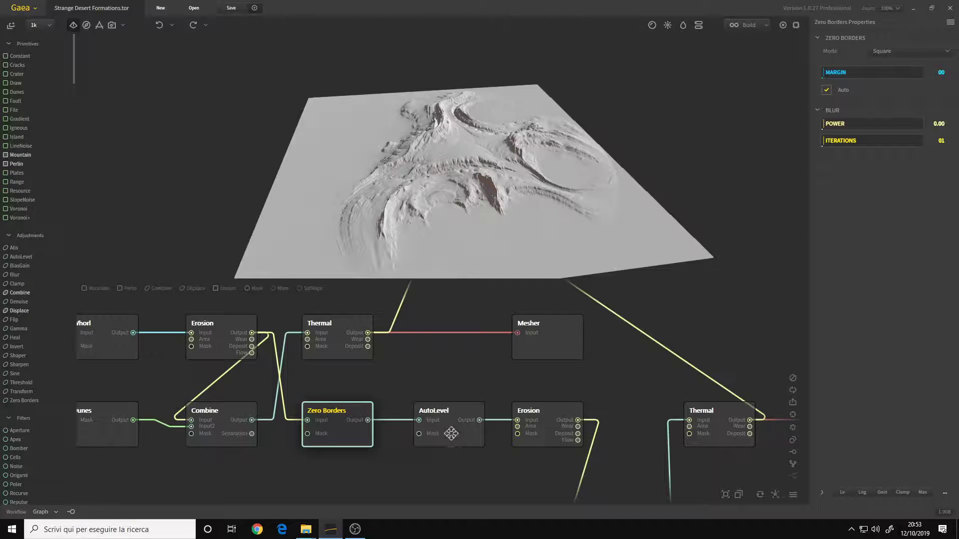
click(454, 439)
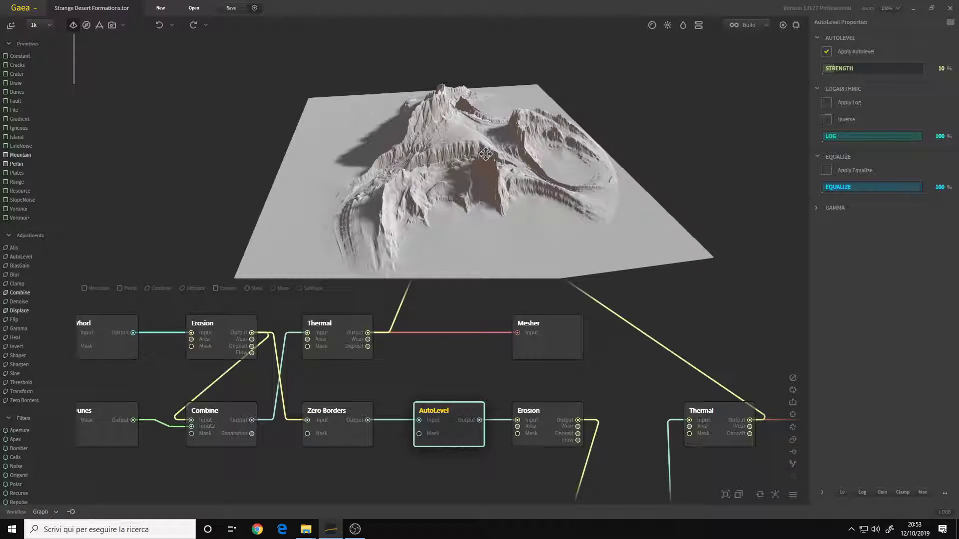
mouse_move(486, 154)
mouse_down()
mouse_move(346, 156)
mouse_move(349, 164)
mouse_move(478, 164)
mouse_up()
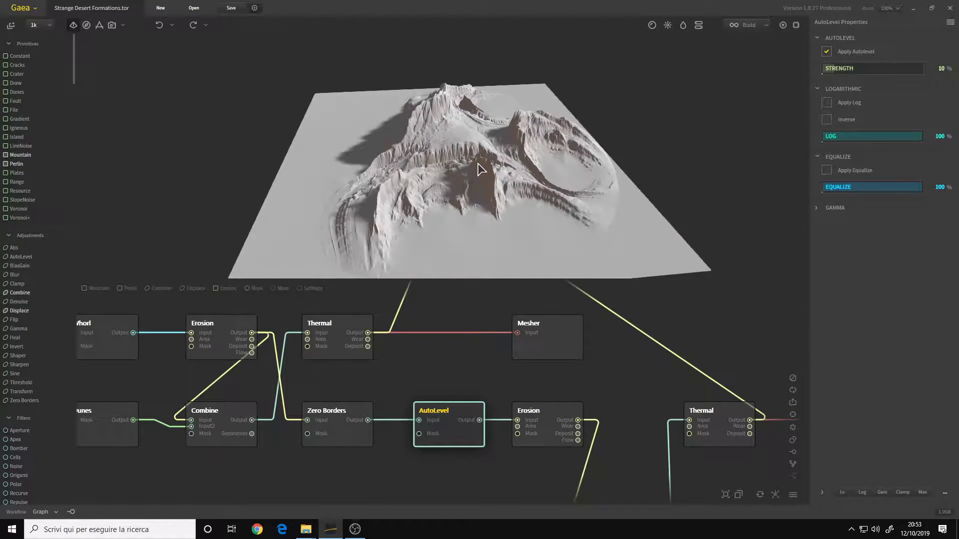
Preview the Erosion node after AutoLevel and compare its terrain and settings with the upper-branch Erosion node.
drag(482, 392, 351, 353)
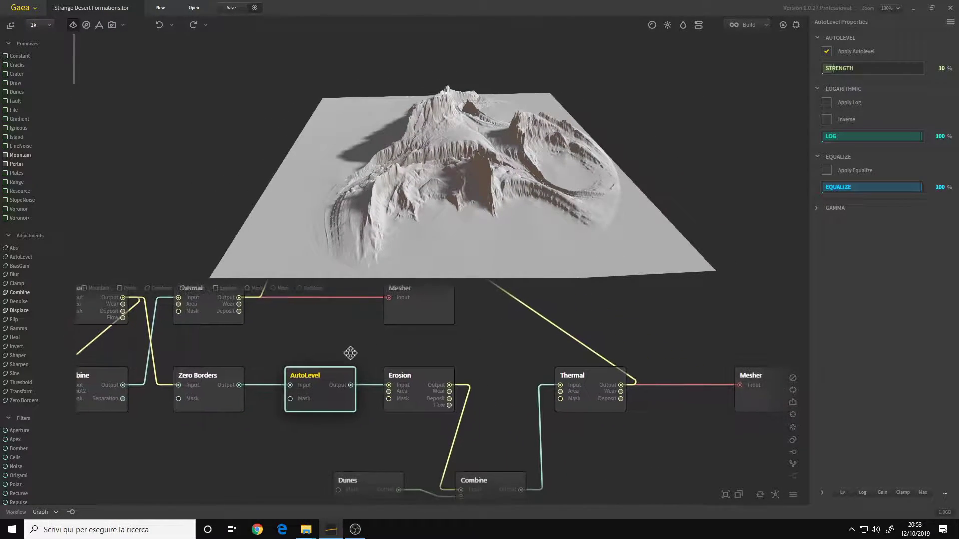
click(418, 397)
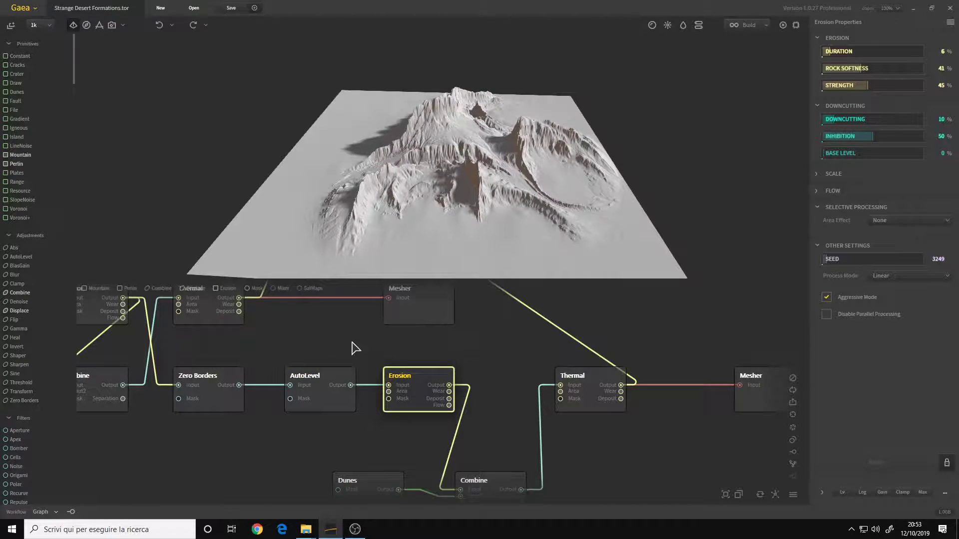
drag(353, 347, 460, 402)
click(231, 370)
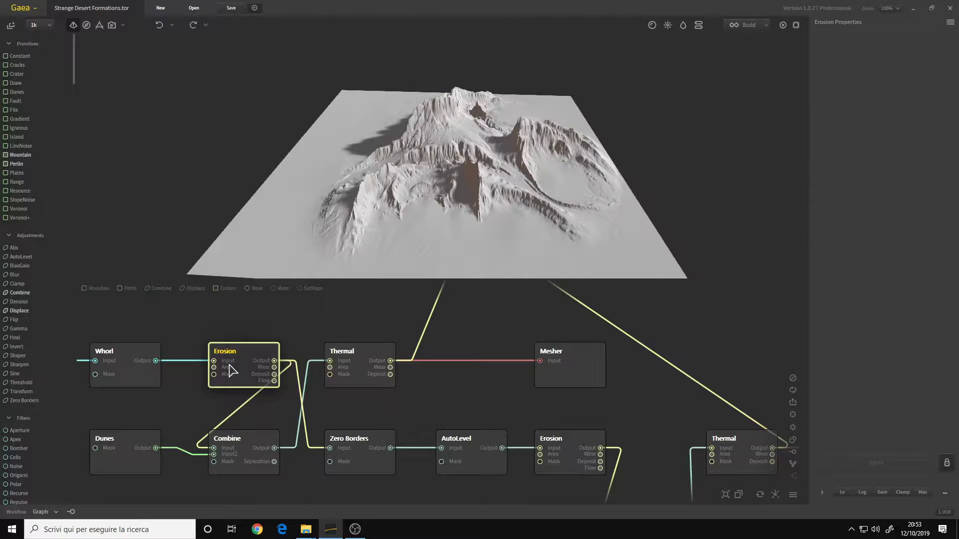
middle_drag(549, 436, 523, 405)
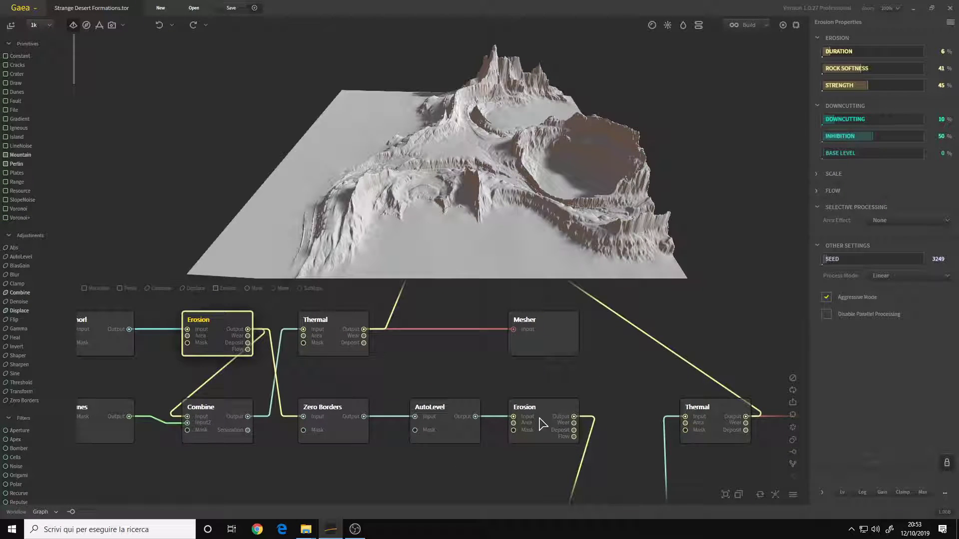
click(539, 417)
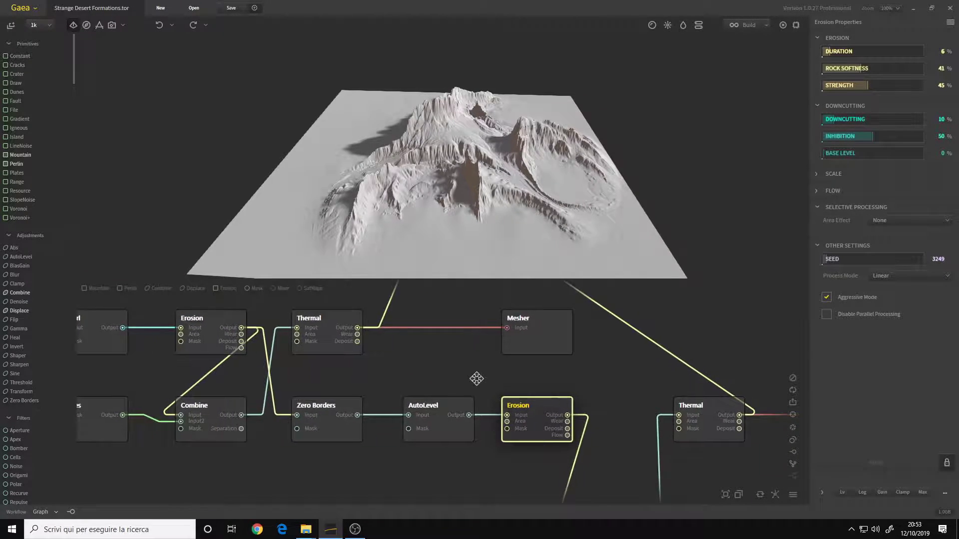
Preview the Dunes node feeding the last Combine node and compare it with the earlier Dunes node.
drag(477, 379, 405, 303)
middle_drag(433, 406, 359, 399)
click(337, 466)
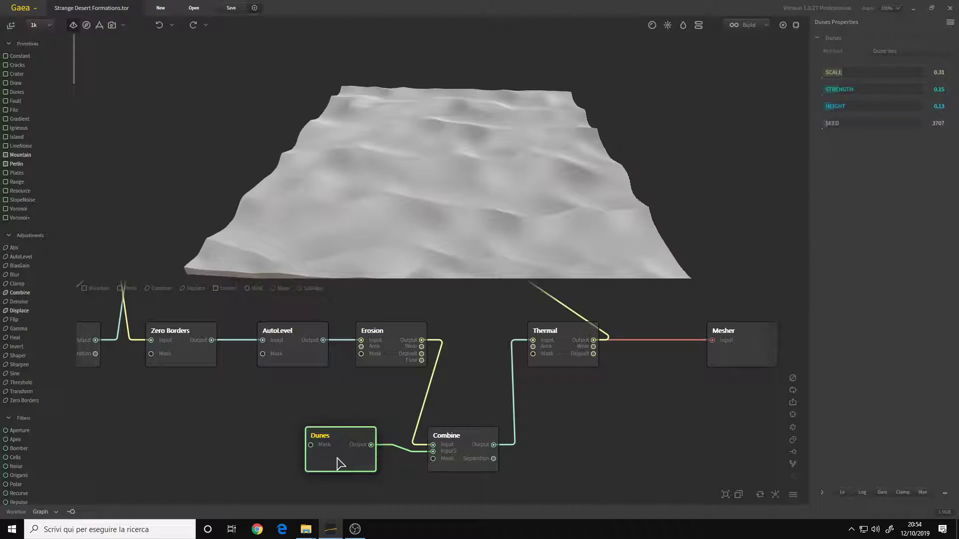
middle_drag(274, 409, 683, 390)
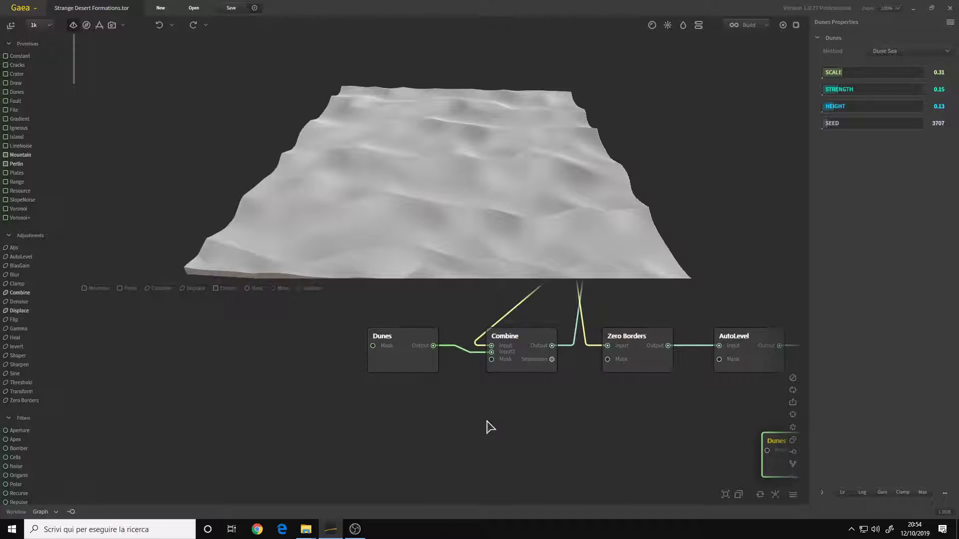
click(398, 354)
Preview the last Combine node and compare its terrain with the lower-branch Erosion node before the dunes are added.
middle_drag(618, 417, 210, 402)
click(504, 454)
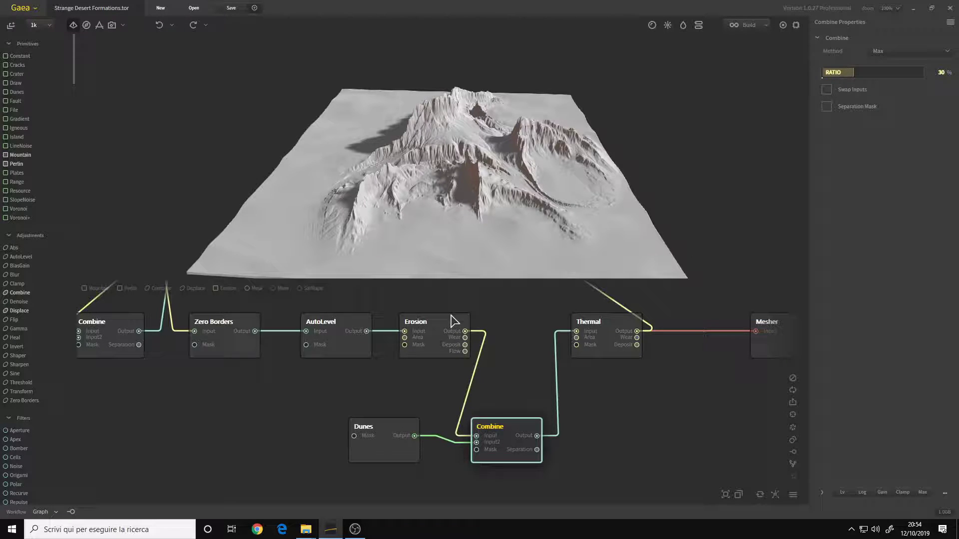
click(434, 352)
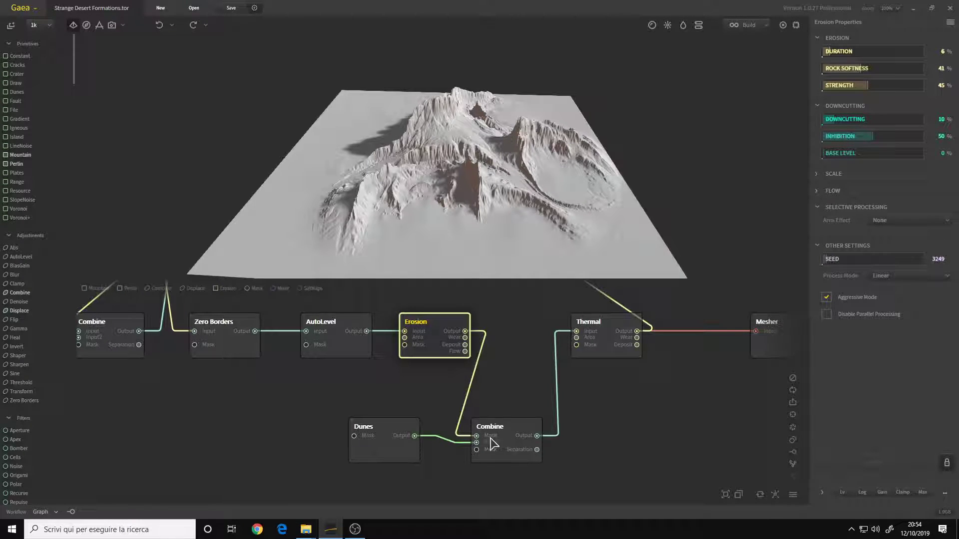
click(499, 453)
drag(433, 231, 483, 198)
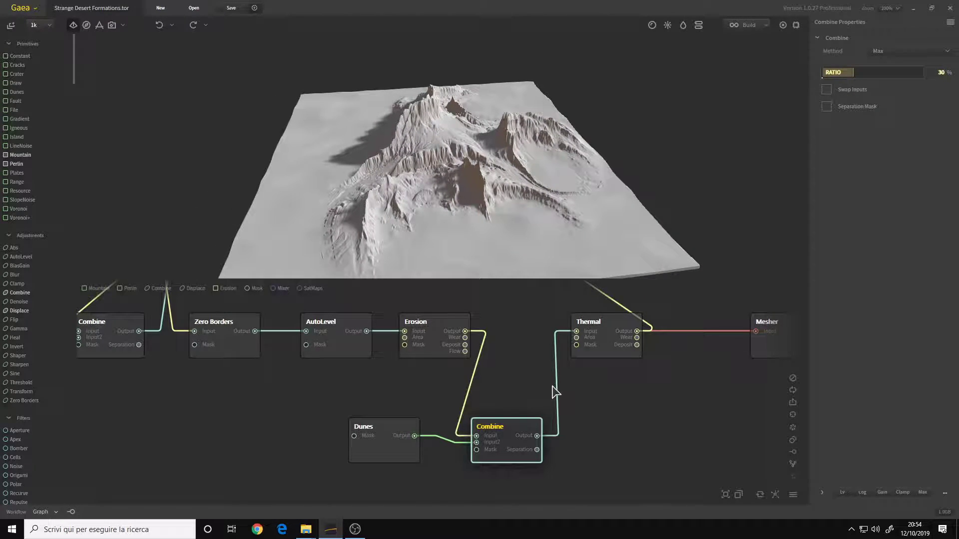
Preview the lower-branch Thermal node, compare its terrain with the upper-branch Thermal node, and inspect the lower result from another angle.
scroll(551, 386, down, 2)
middle_drag(502, 384, 469, 417)
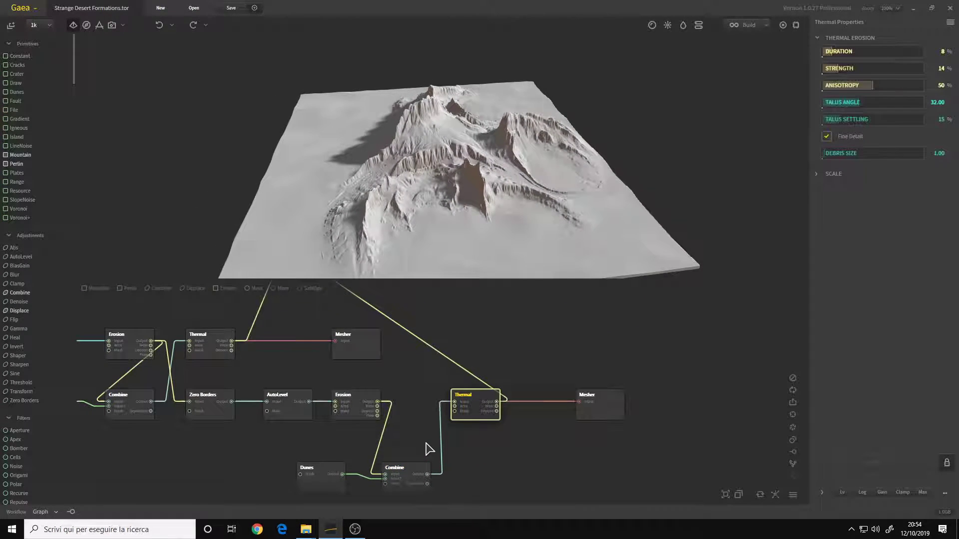
middle_drag(416, 379, 591, 381)
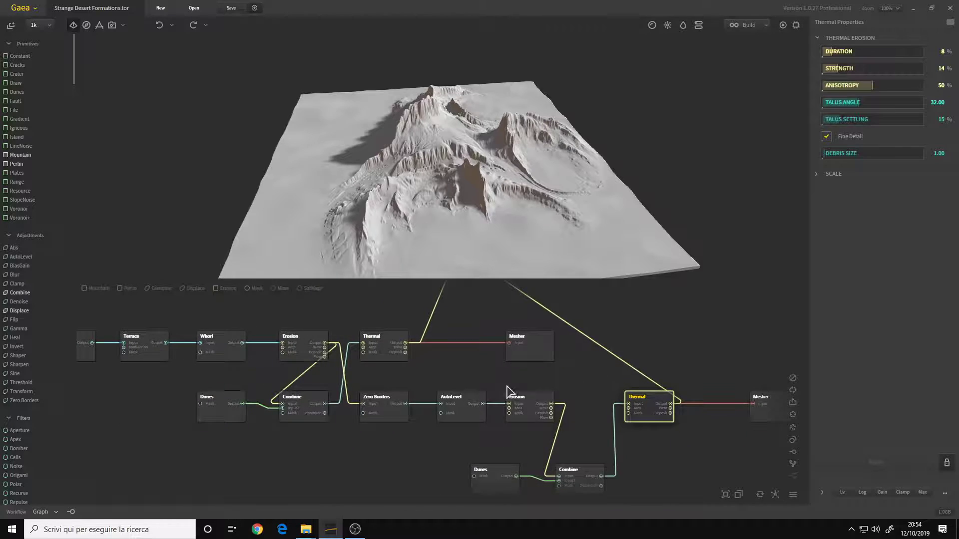
click(392, 356)
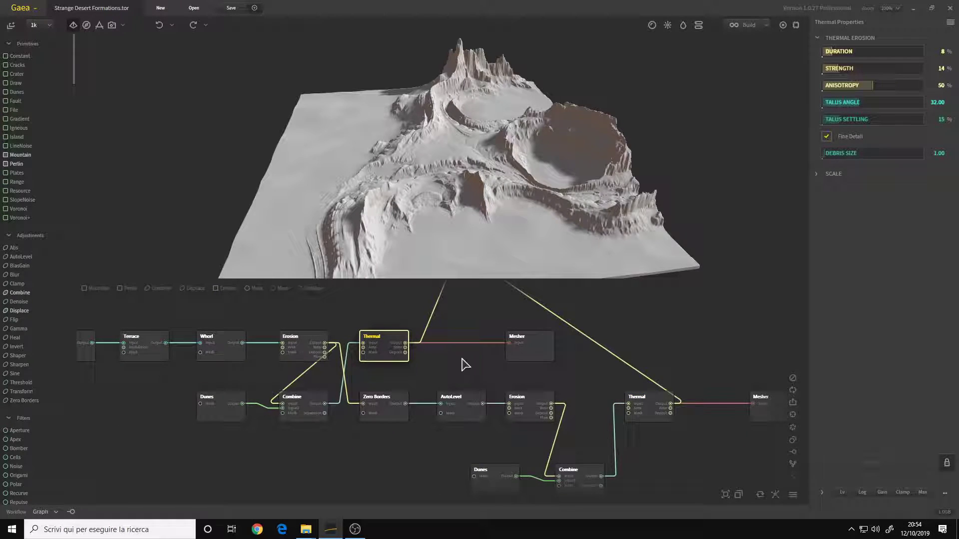
click(638, 420)
middle_drag(638, 415, 412, 392)
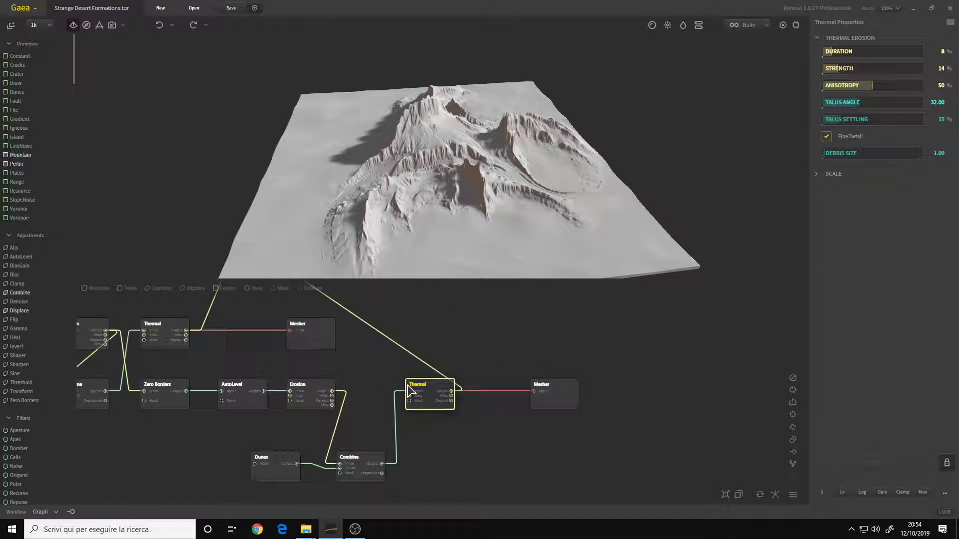
scroll(439, 392, up, 2)
middle_drag(373, 361, 548, 349)
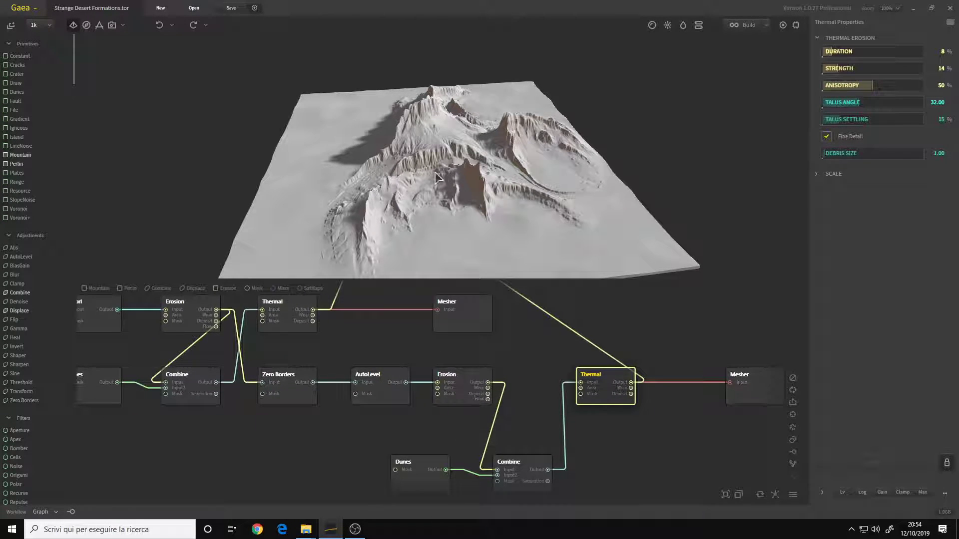
drag(411, 181, 487, 202)
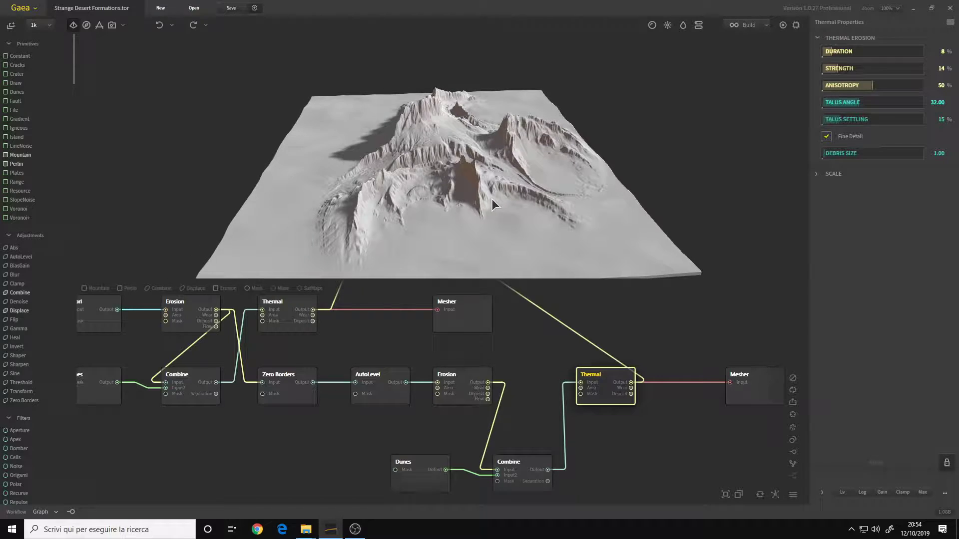
Examine the Mesher output nodes at the ends of both branches and the upper Mesher's export properties.
middle_drag(532, 349, 432, 356)
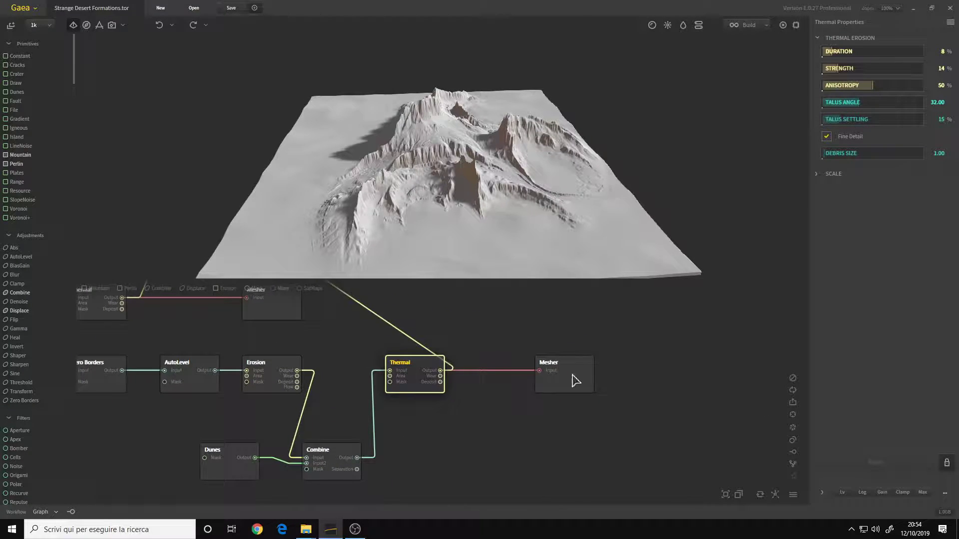
click(576, 381)
middle_drag(358, 345, 407, 369)
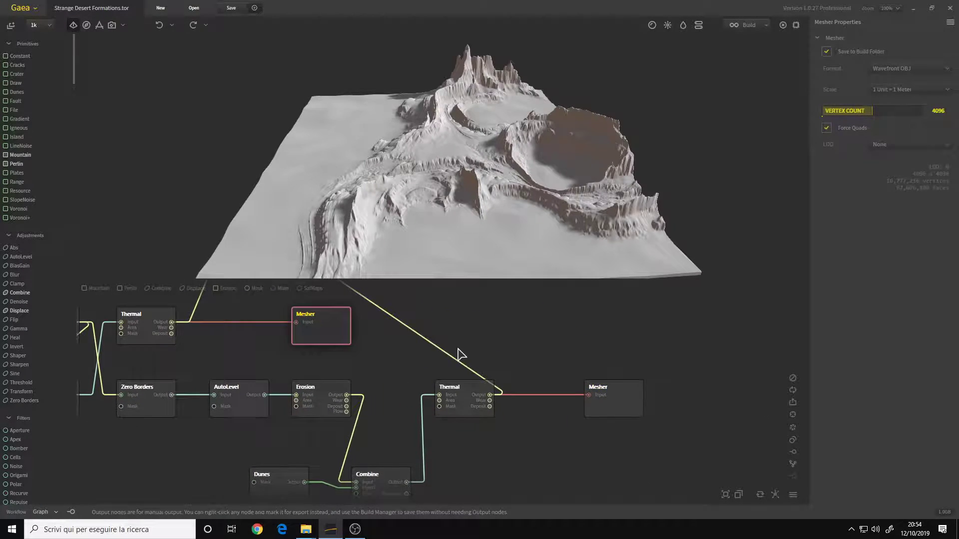
click(334, 342)
middle_drag(368, 353, 475, 401)
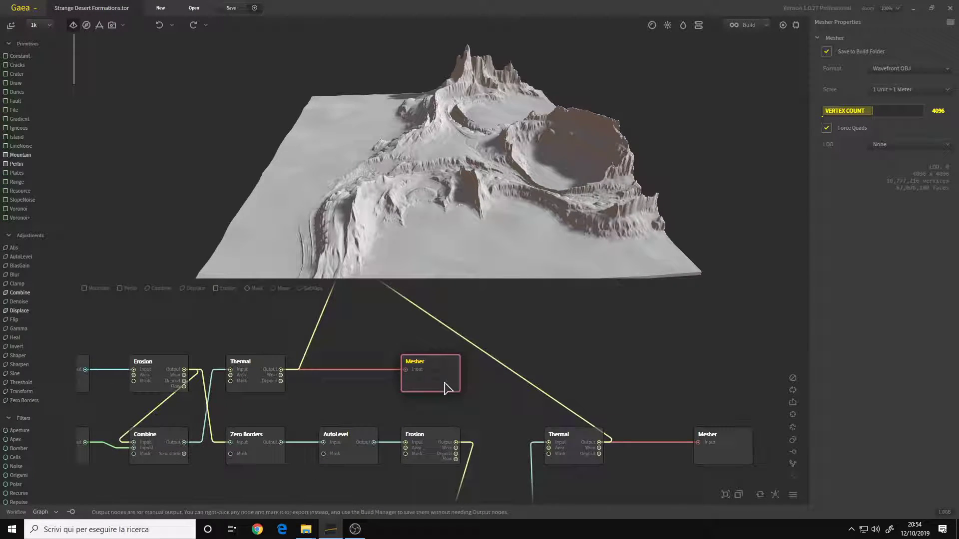
Examine how both Thermal outputs feed the Switch node and its downstream colouring branches, and display the Switch node's properties.
scroll(454, 398, down, 5)
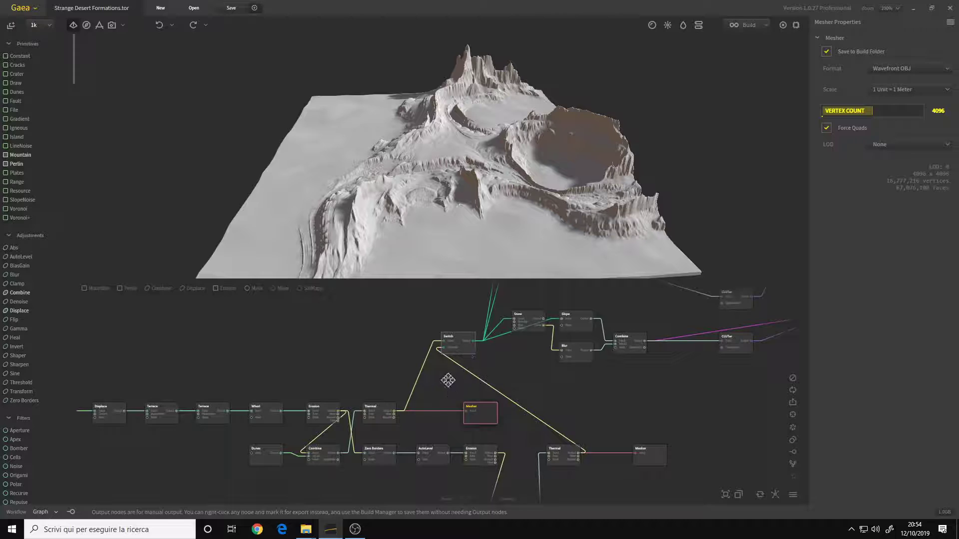
scroll(543, 405, up, 2)
middle_drag(440, 345, 480, 426)
scroll(517, 363, down, 2)
middle_drag(523, 351, 373, 471)
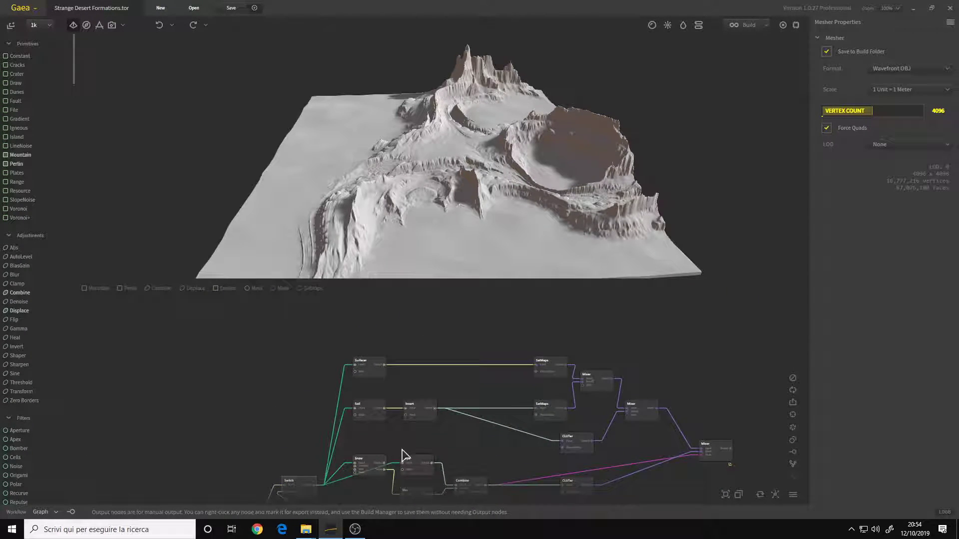
middle_drag(472, 419, 457, 380)
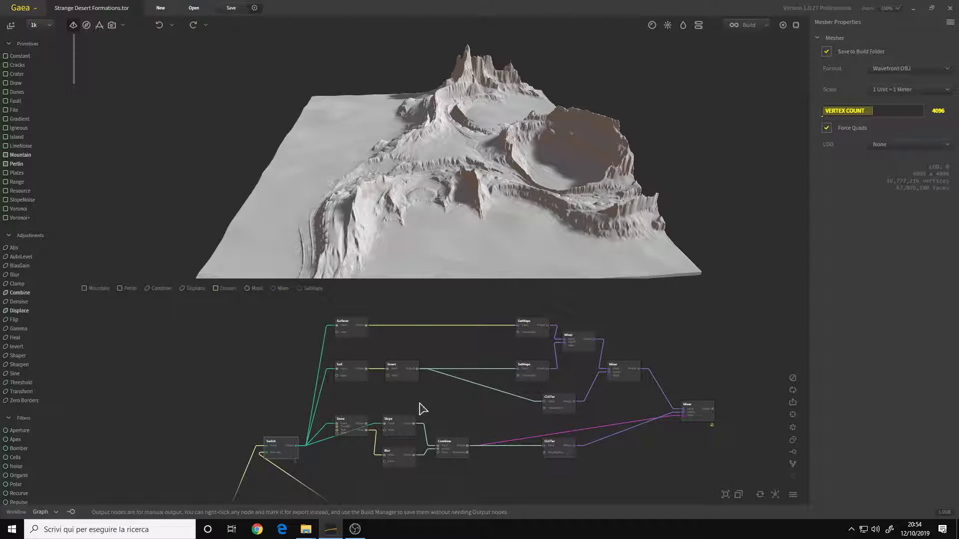
scroll(448, 401, down, 2)
scroll(439, 403, up, 4)
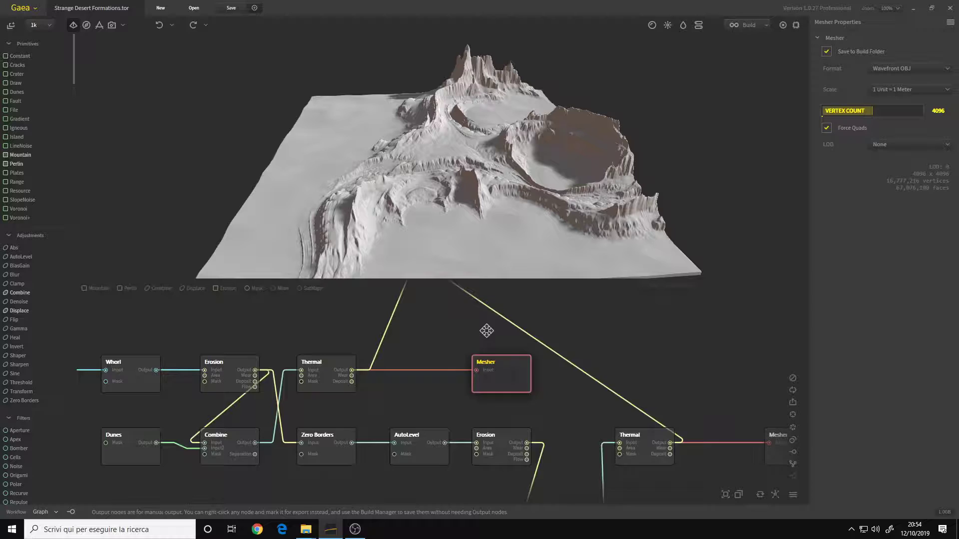
scroll(458, 447, down, 3)
scroll(514, 398, up, 3)
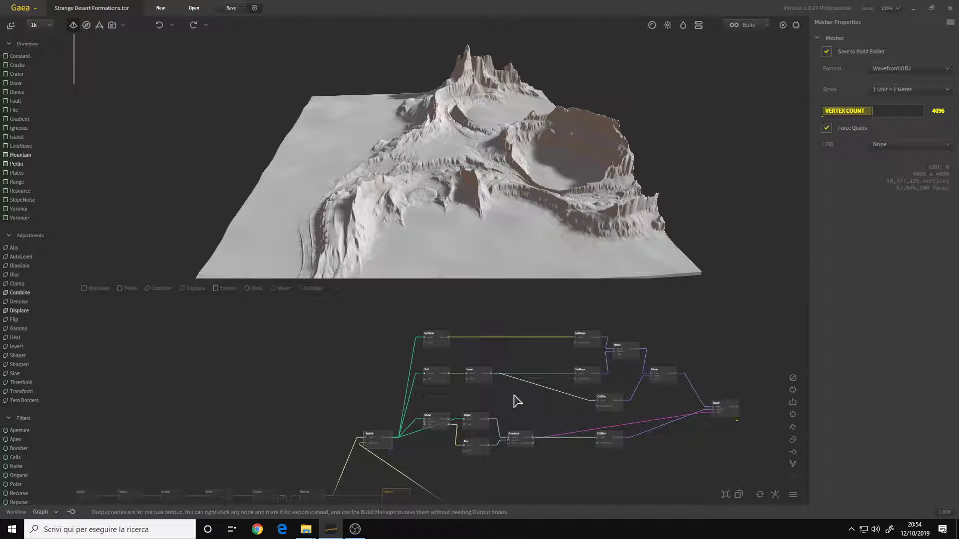
middle_drag(377, 403, 421, 372)
scroll(420, 372, up, 3)
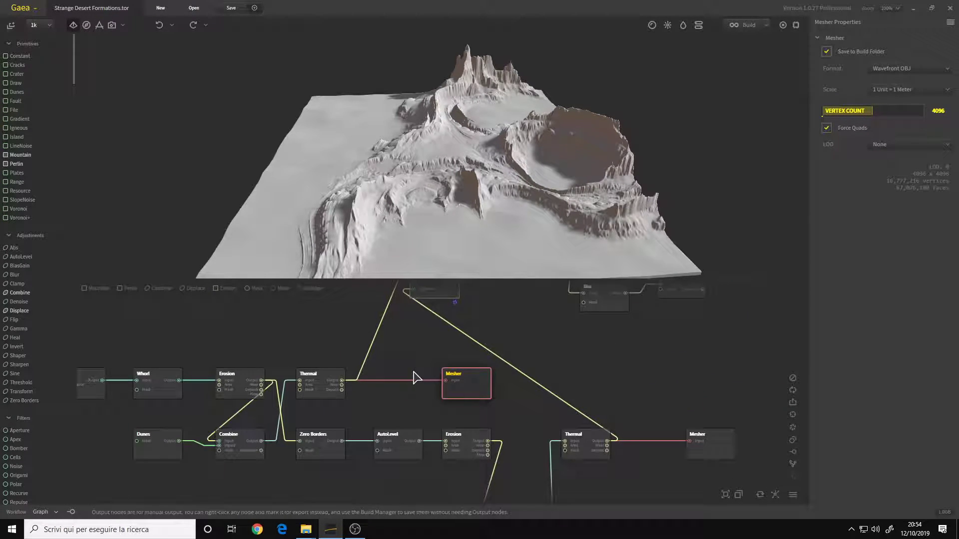
scroll(412, 374, up, 1)
middle_drag(427, 337, 405, 447)
click(417, 384)
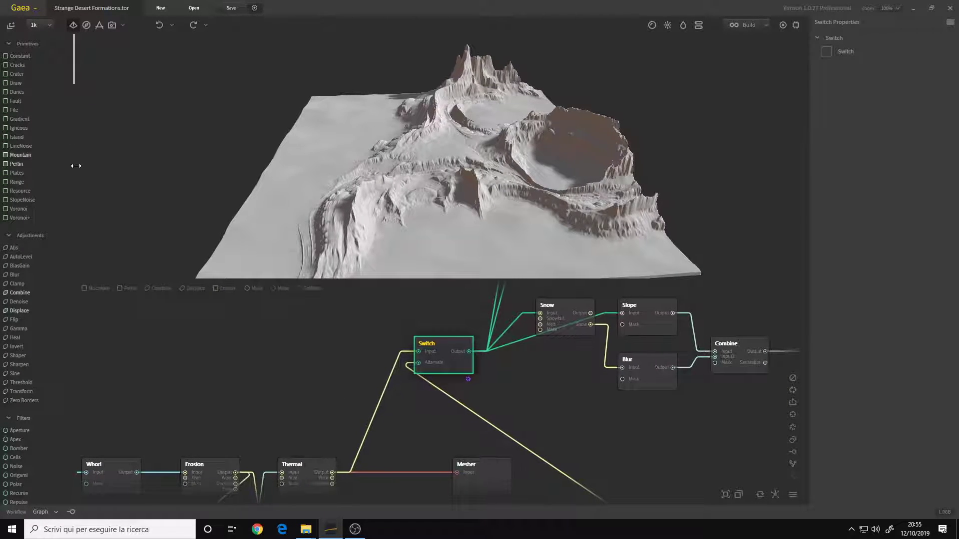
Place a second Switch node in the empty graph area beside the existing one and delete it.
scroll(38, 107, down, 15)
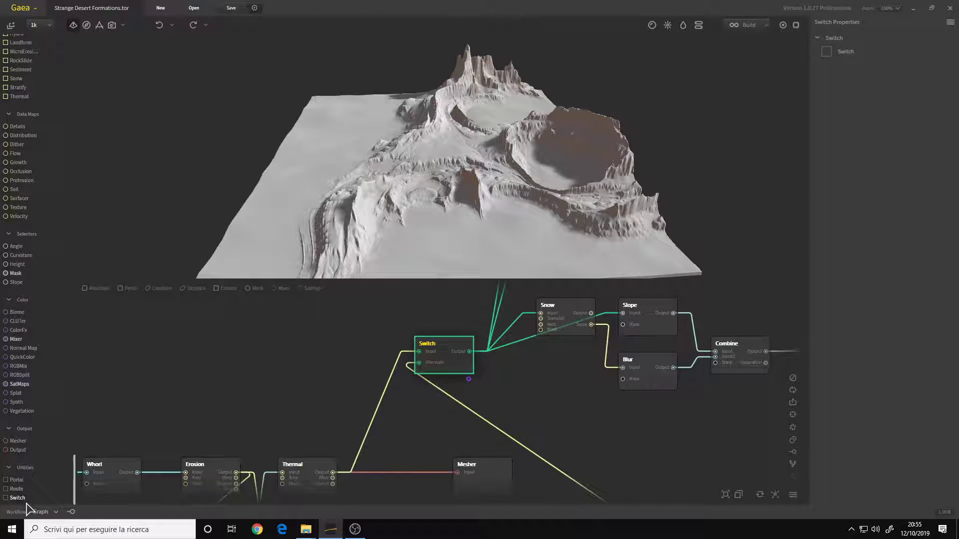
drag(20, 502, 235, 343)
drag(215, 380, 216, 388)
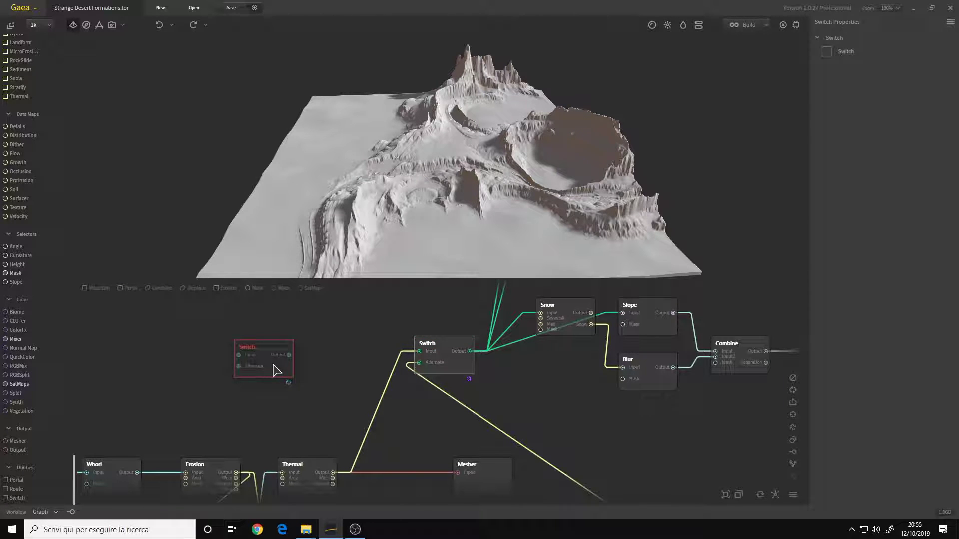
key(Delete)
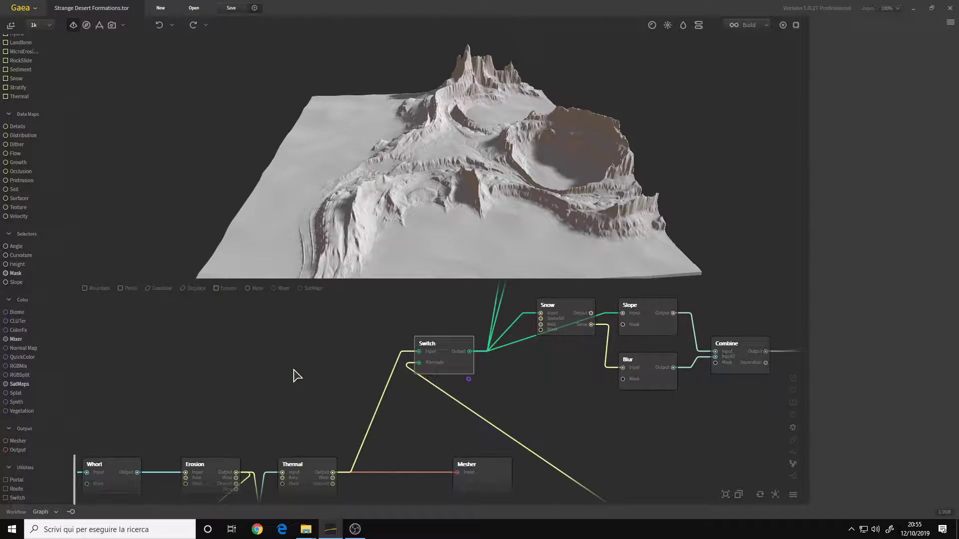
Examine the Switch node's Input and Alternate sources by previewing the upper-branch and lower-branch Thermal nodes that feed them.
middle_drag(345, 406, 350, 387)
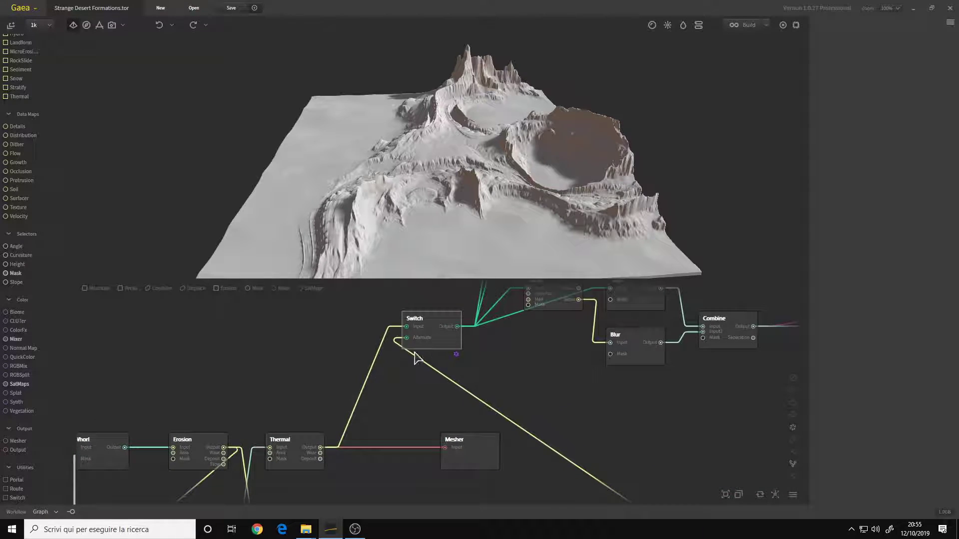
click(427, 340)
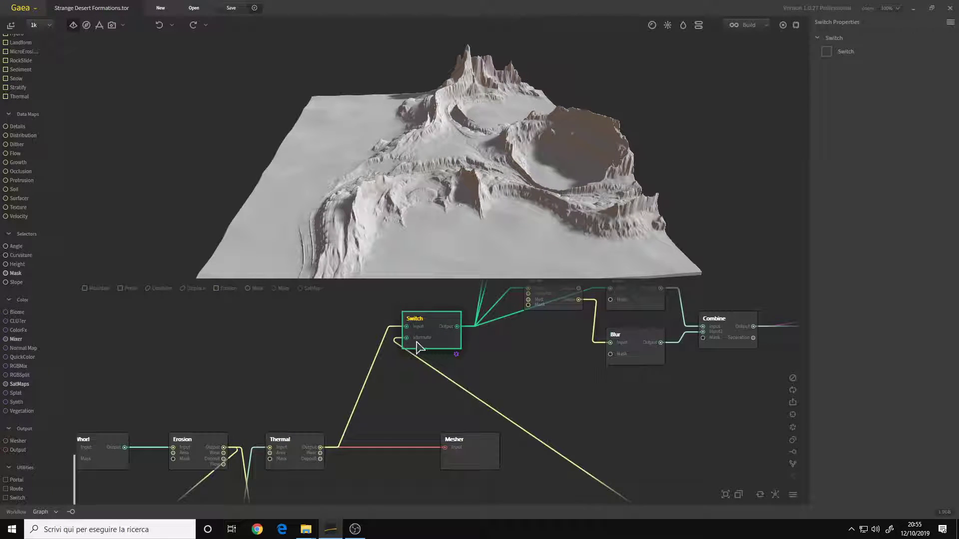
click(294, 455)
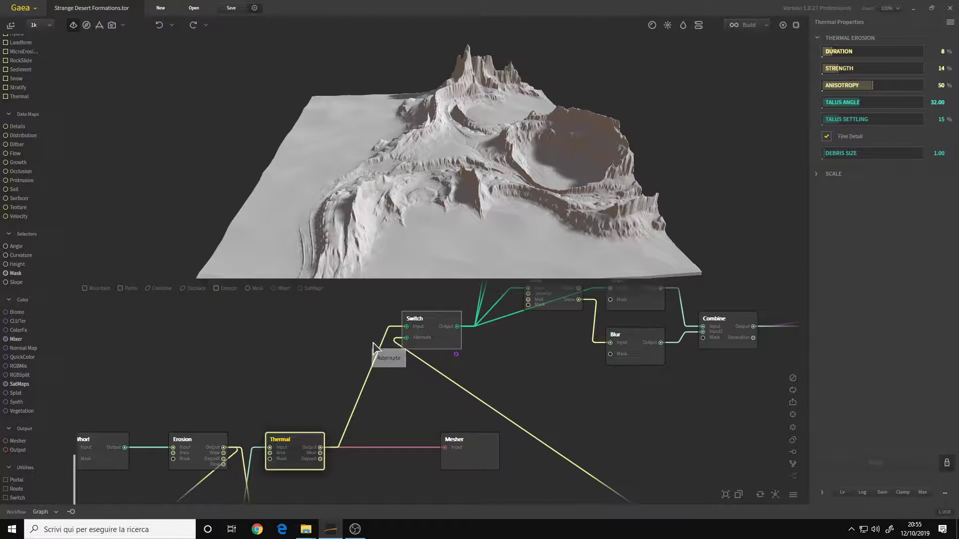
middle_drag(495, 390, 384, 236)
click(506, 385)
drag(422, 321, 505, 449)
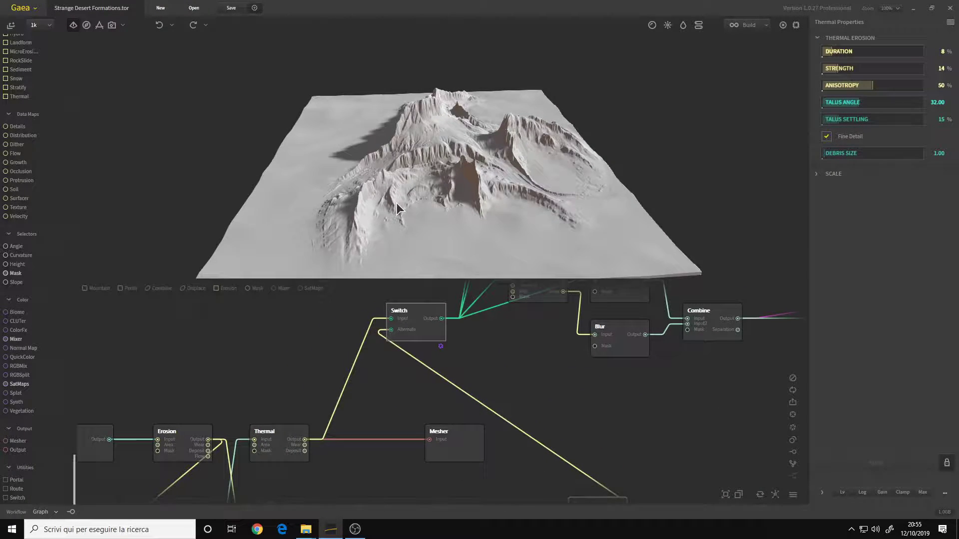
drag(397, 203, 464, 184)
mouse_move(459, 357)
mouse_down()
mouse_move(435, 308)
mouse_move(456, 350)
mouse_up()
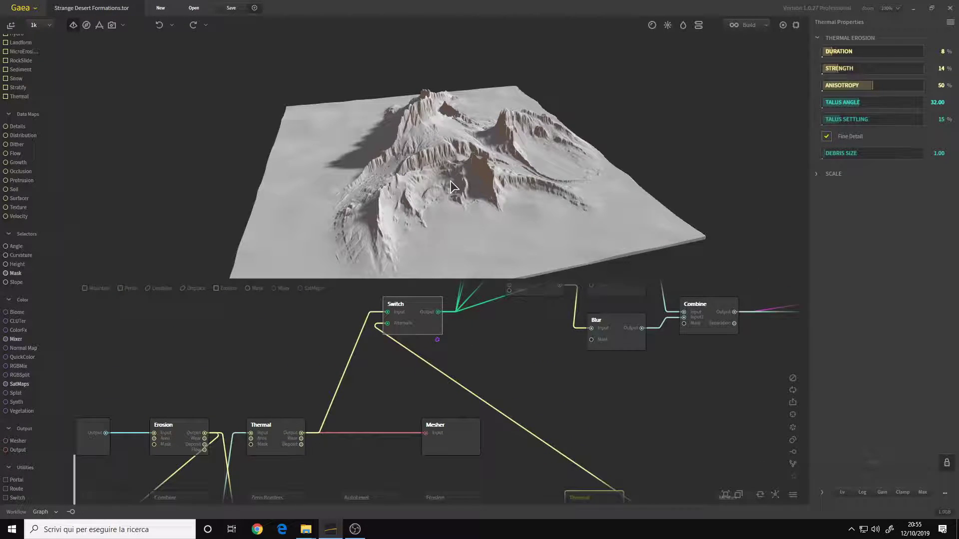
Toggle the Switch node's Switch option on and off to compare its alternate and main terrains, leaving it off.
click(410, 316)
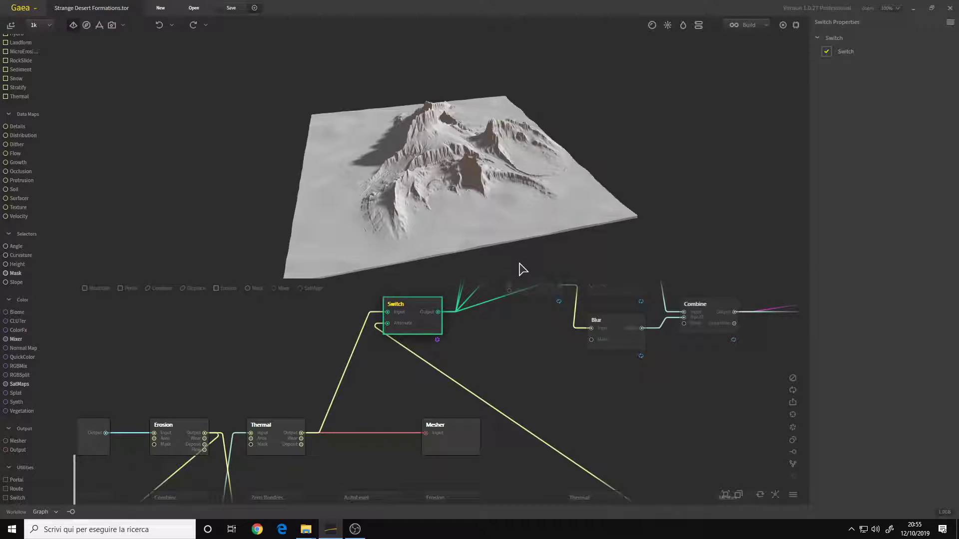
click(827, 51)
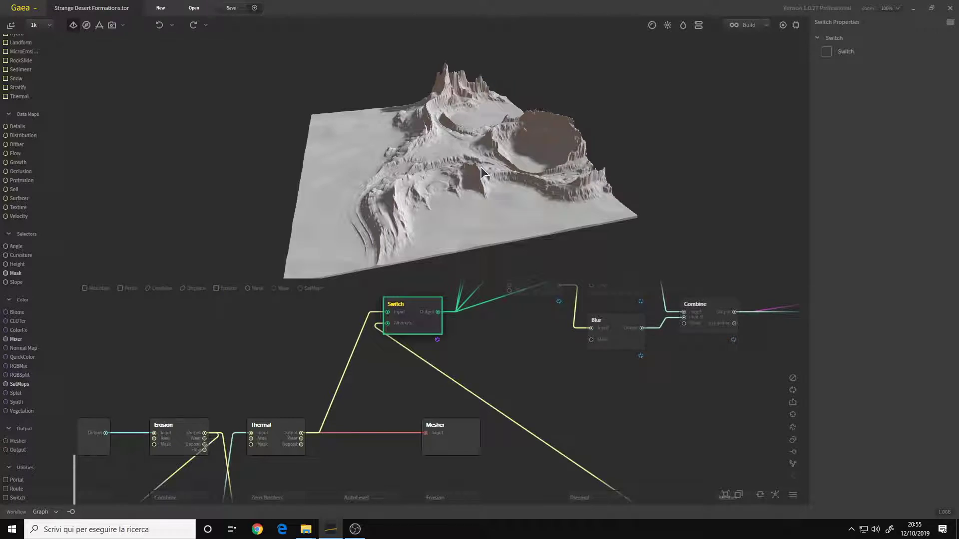
middle_drag(458, 170, 470, 191)
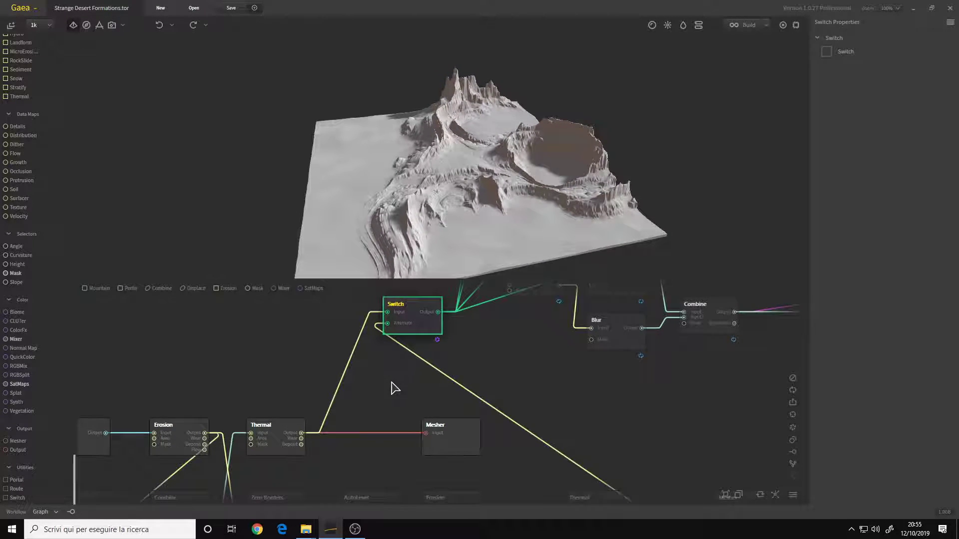
click(827, 51)
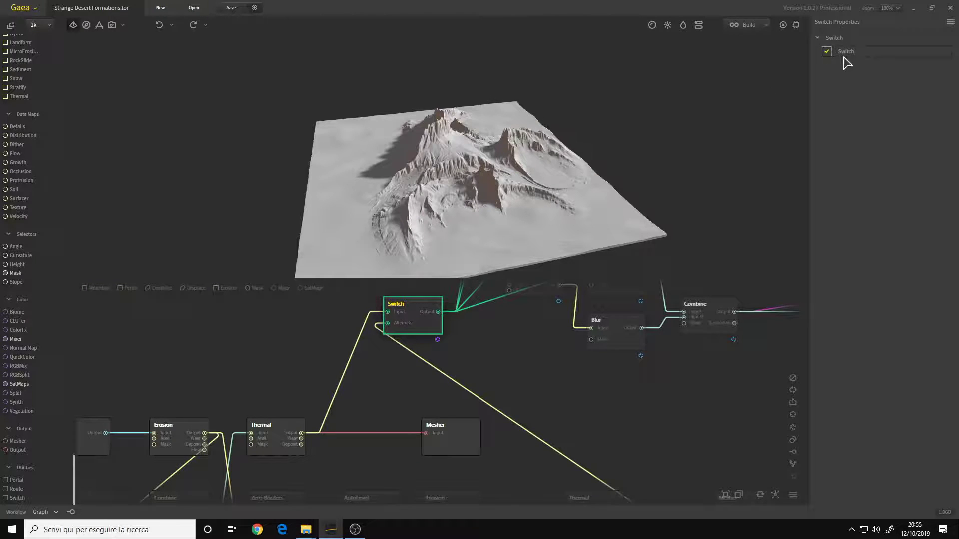
Preview the lower-branch and upper-branch Thermal nodes again and compare their terrains with the Switch node's output.
scroll(477, 374, down, 1)
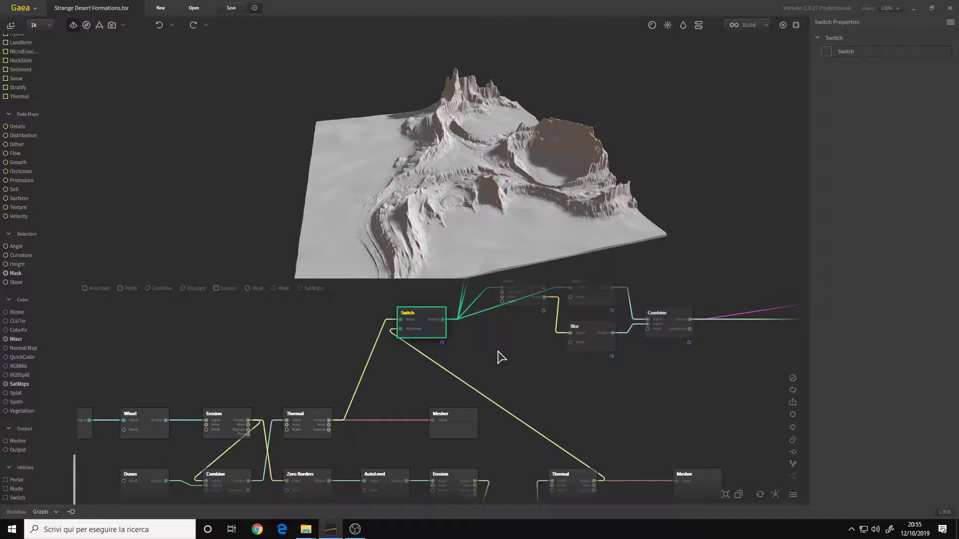
middle_drag(498, 356, 350, 450)
drag(350, 451, 437, 261)
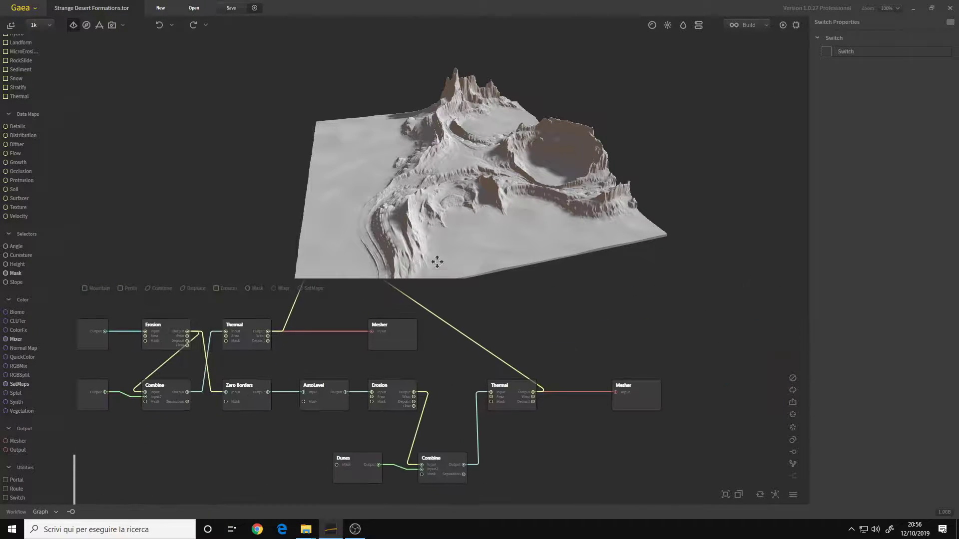
click(515, 400)
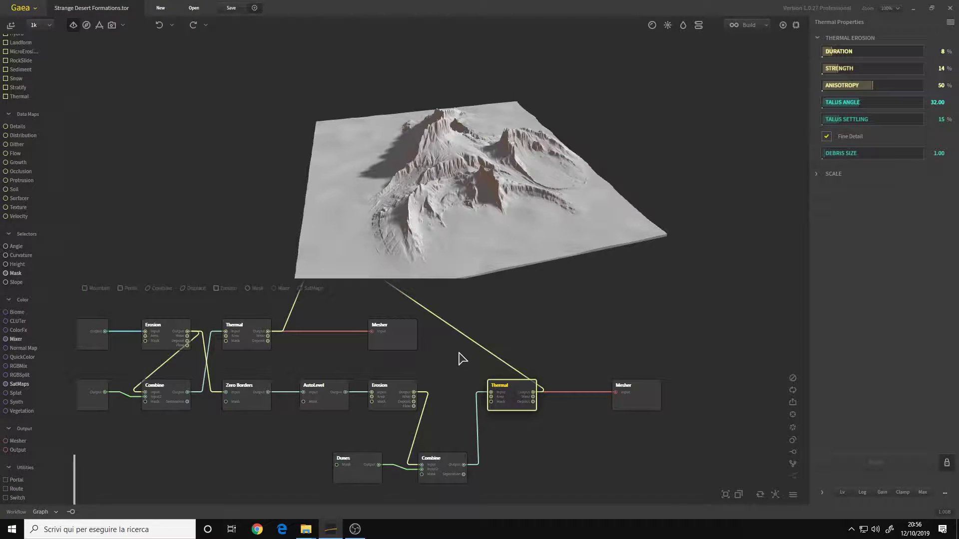
drag(376, 355, 425, 404)
click(299, 388)
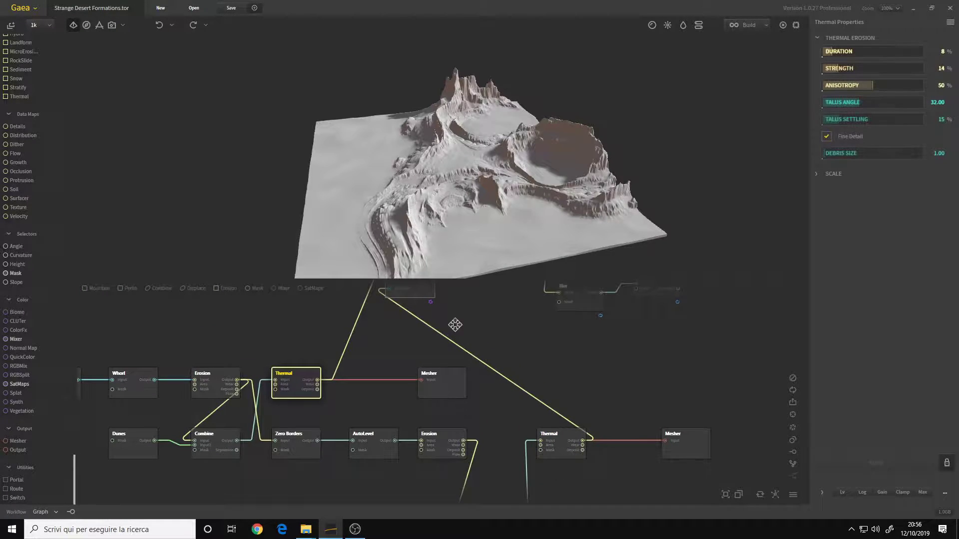
drag(454, 326, 399, 402)
click(392, 368)
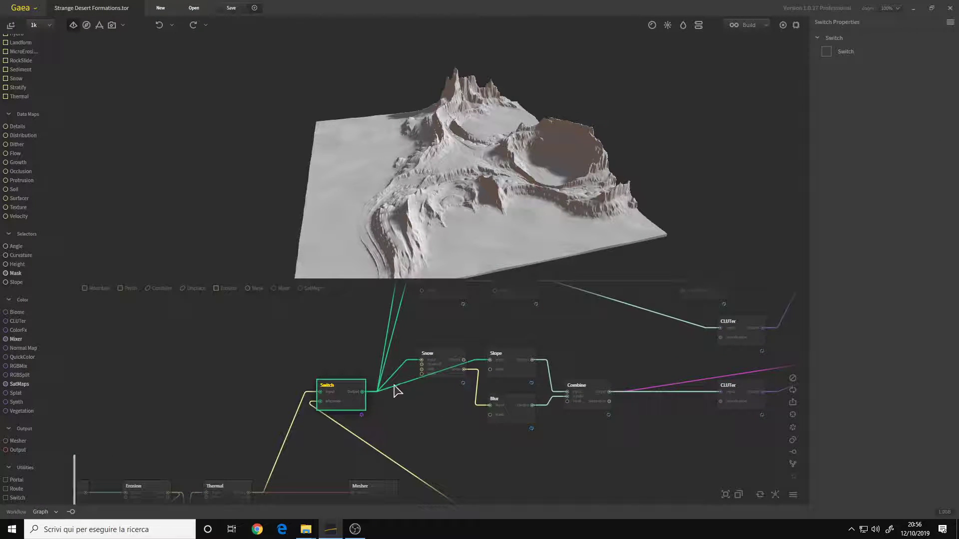
Preview the Surfacer node fed by the Switch node and compare it with the Switch terrain.
scroll(413, 381, down, 4)
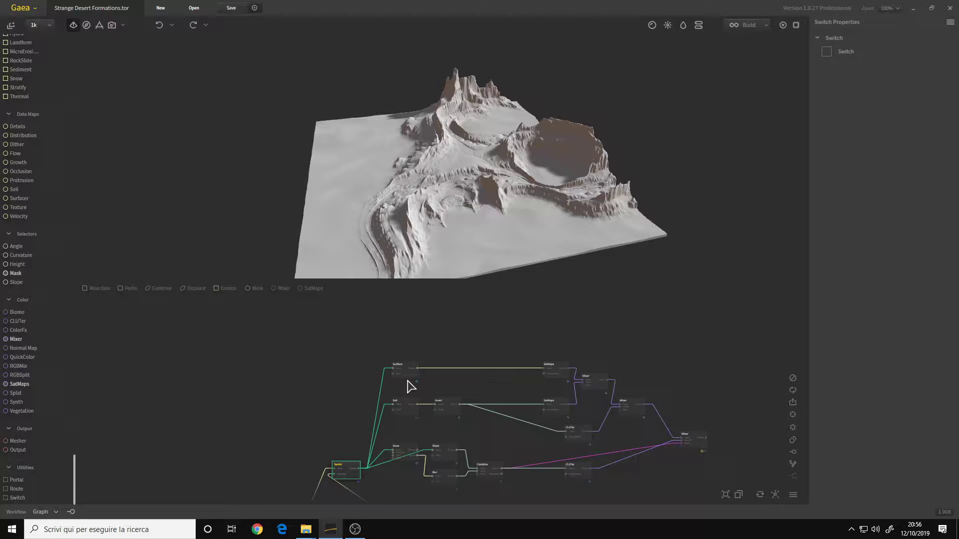
scroll(407, 380, up, 4)
drag(397, 423, 421, 427)
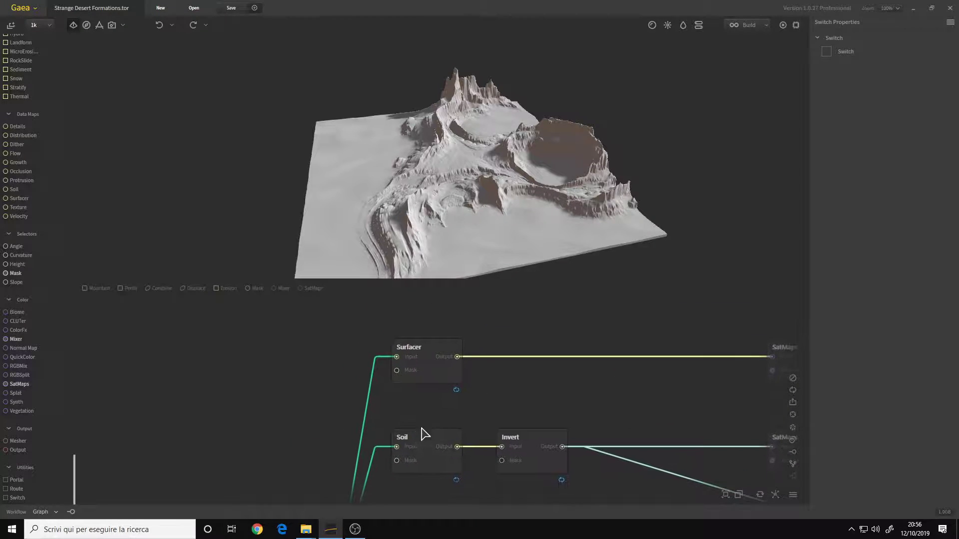
click(433, 361)
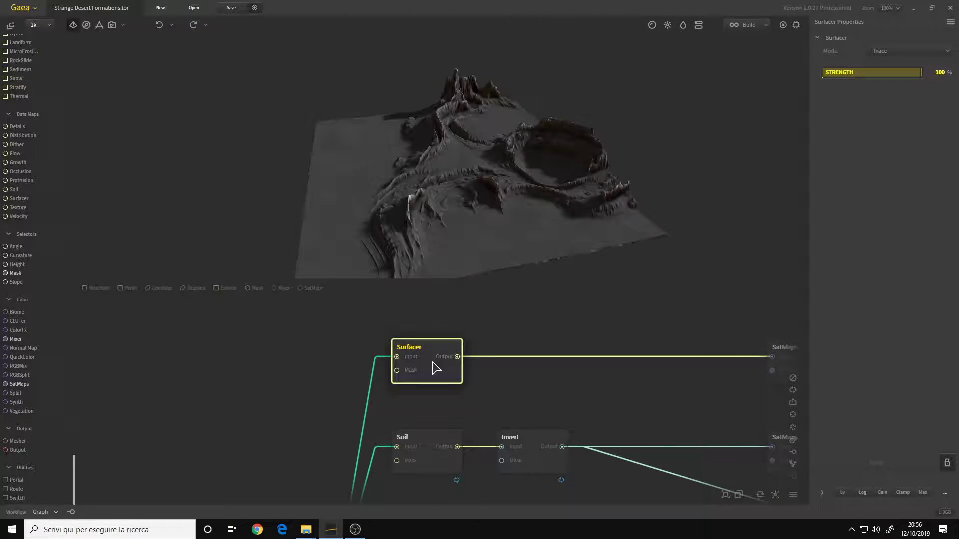
drag(406, 417, 490, 221)
click(390, 417)
Preview the Surfacer node again, review its available Mode options, and inspect its Trace result up close.
middle_drag(381, 398, 282, 513)
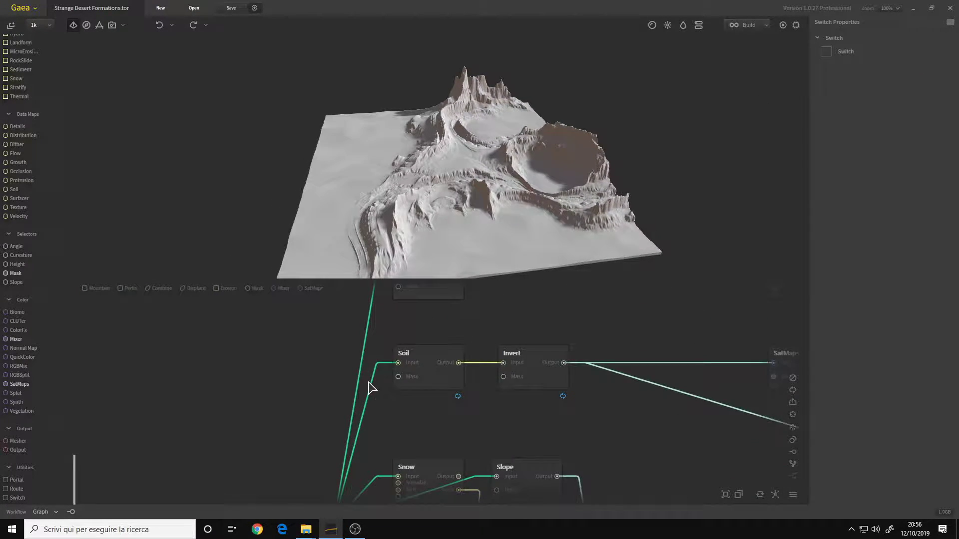
scroll(369, 383, down, 2)
click(419, 324)
middle_drag(407, 328, 390, 392)
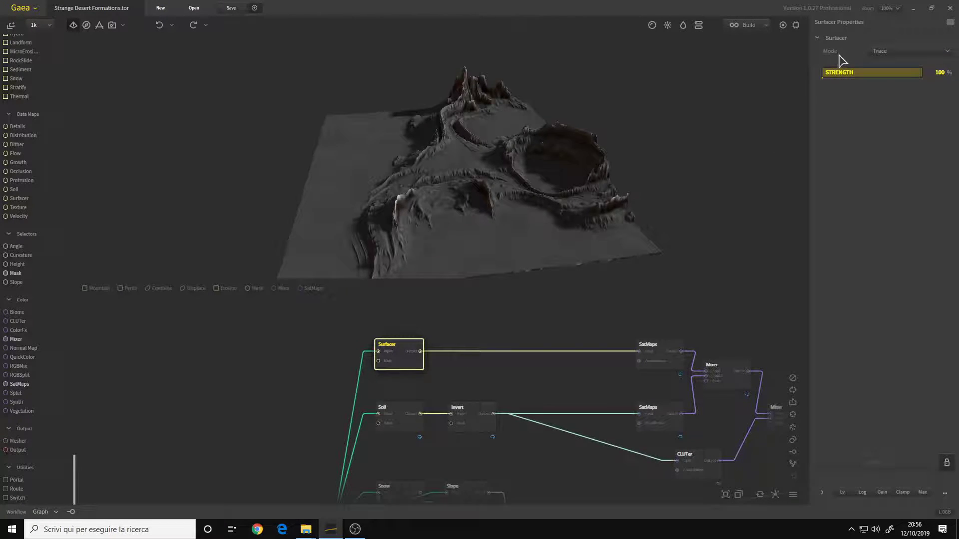
click(887, 53)
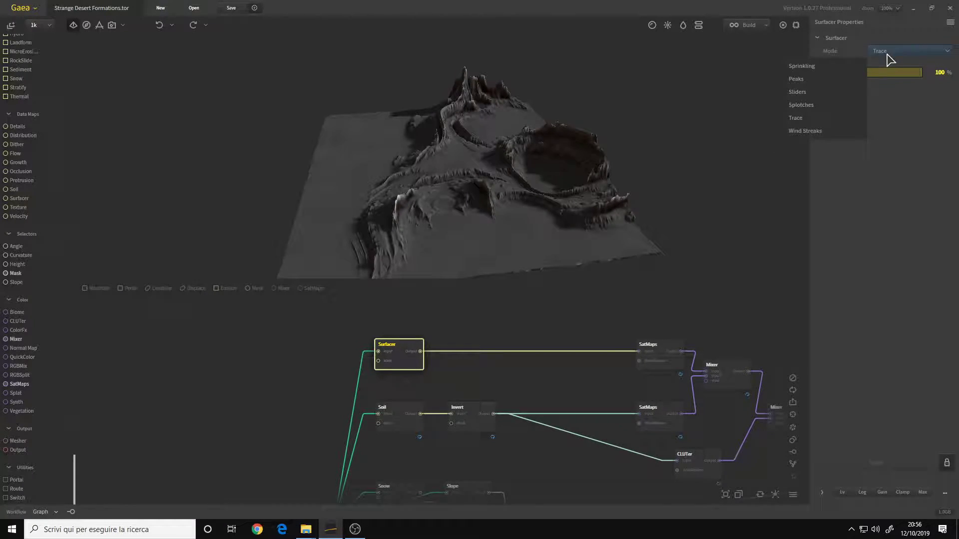
click(894, 148)
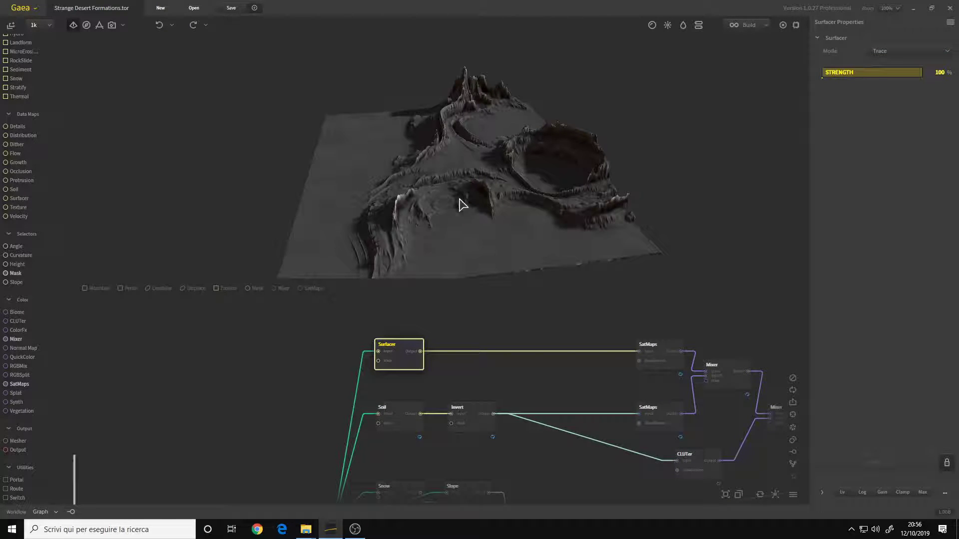
scroll(433, 191, up, 5)
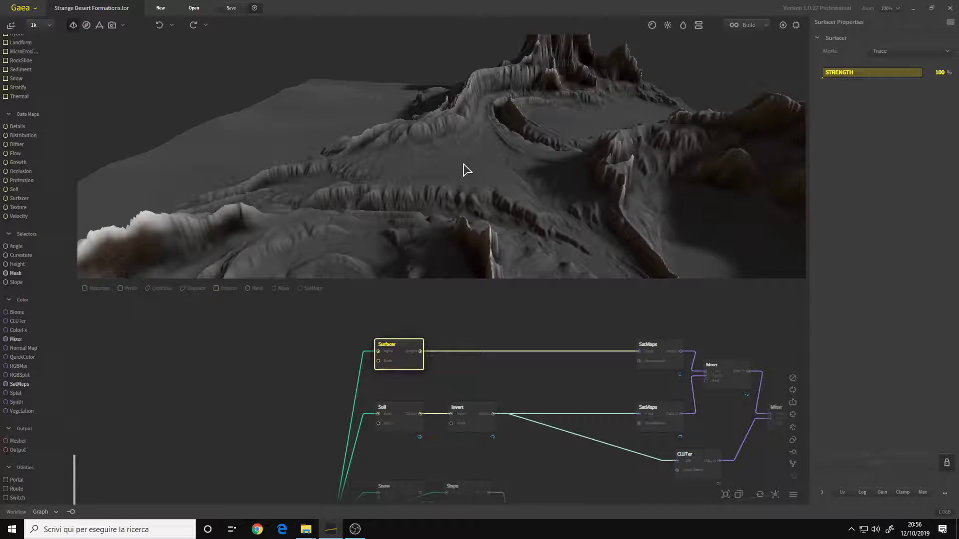
scroll(487, 193, down, 6)
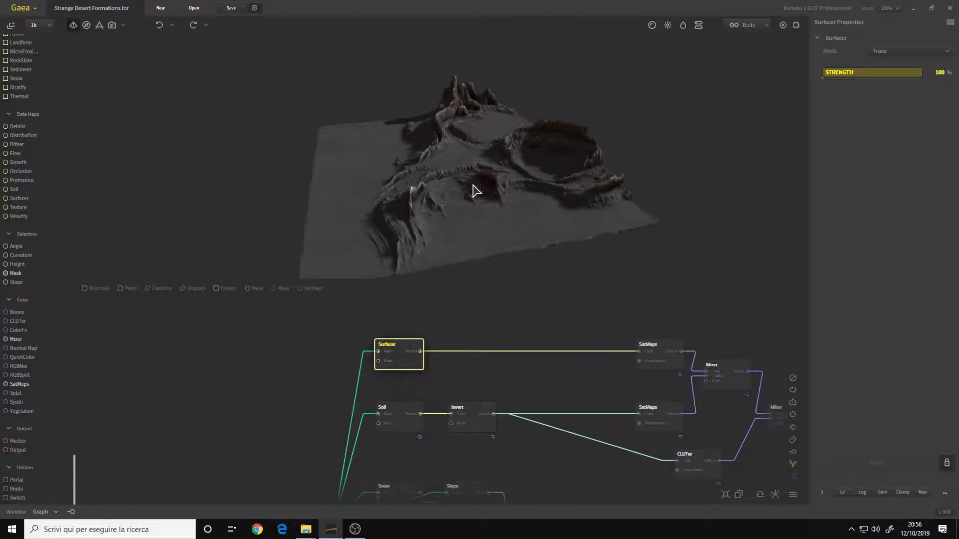
scroll(474, 190, up, 3)
Try the Surfacer node's Sprinkling and Peaks modes, previewing the Peaks result on the terrain.
click(888, 52)
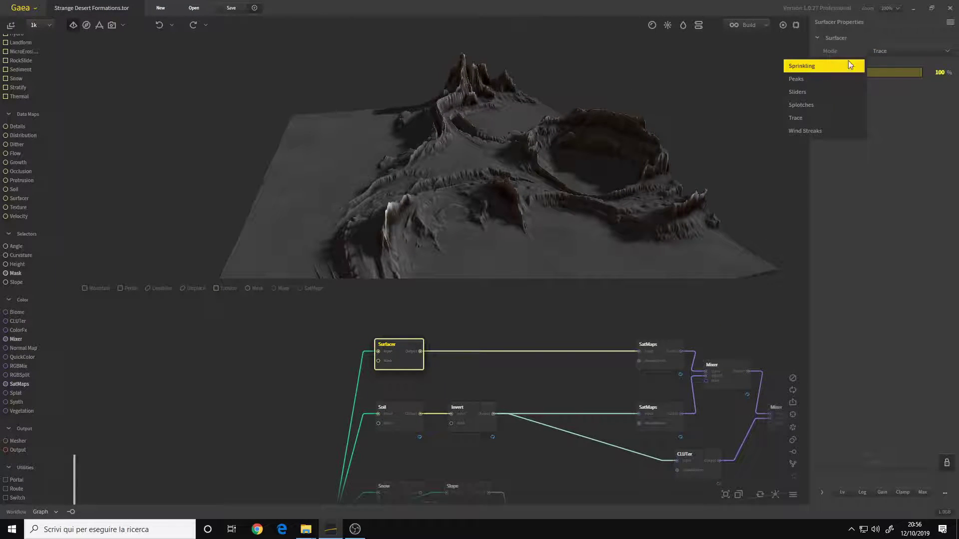
click(892, 53)
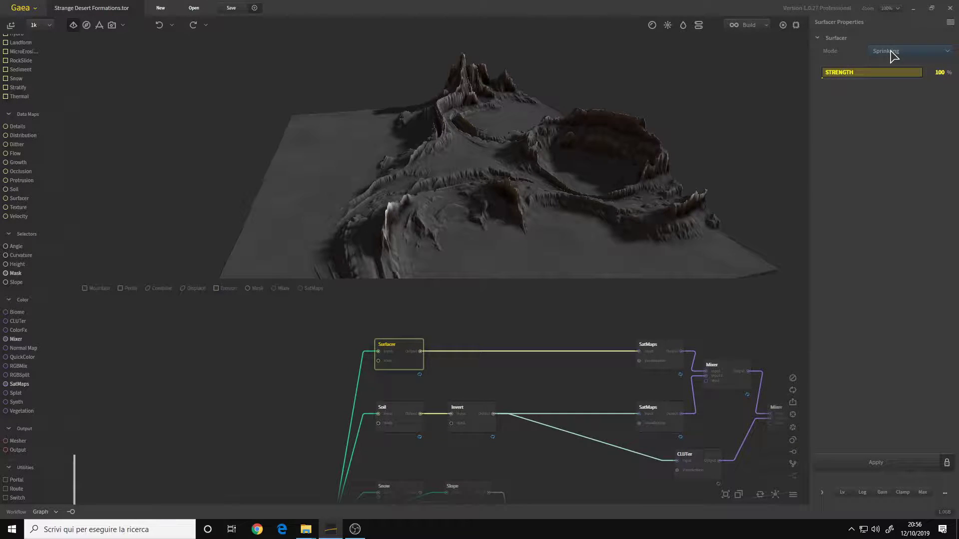
click(892, 52)
click(815, 80)
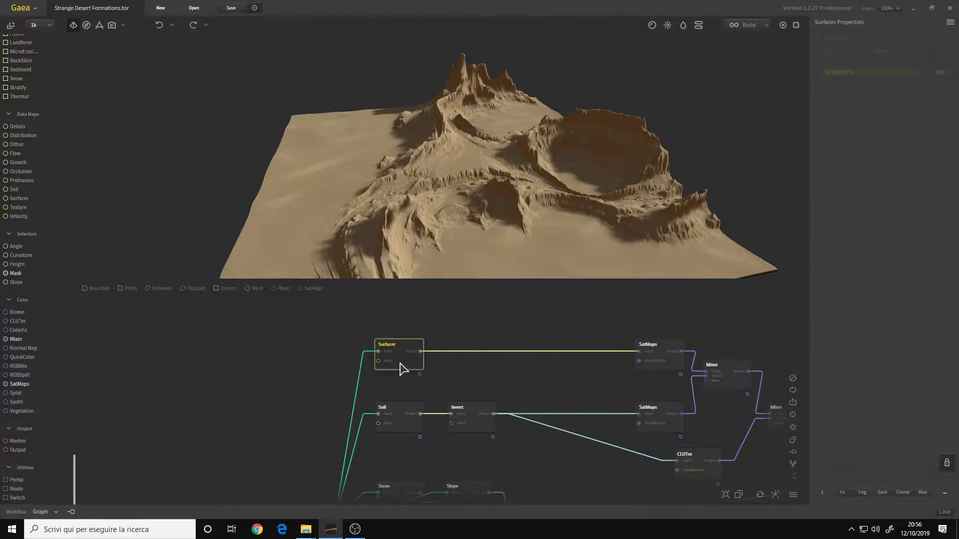
click(403, 369)
Try the Sliders mode on the Surfacer node and apply it to the preview.
click(902, 52)
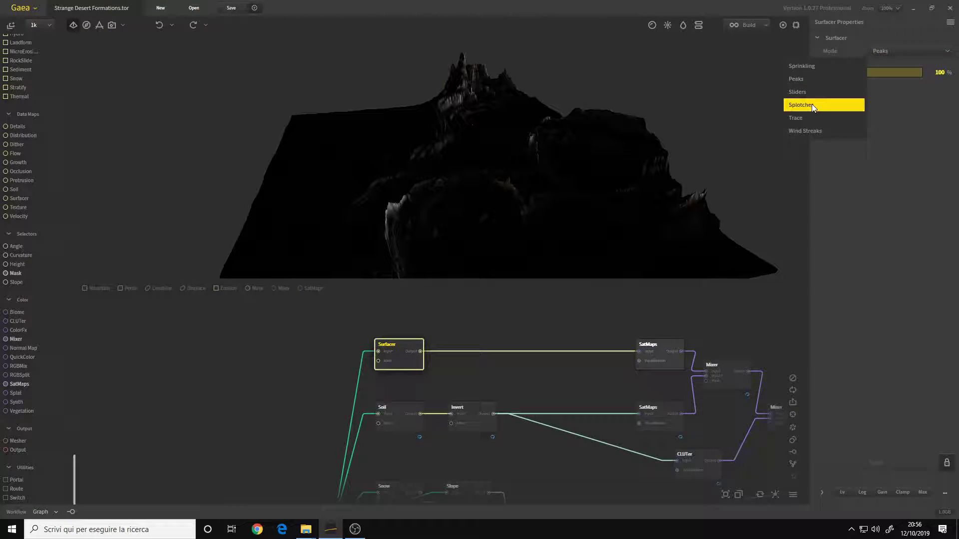
click(813, 95)
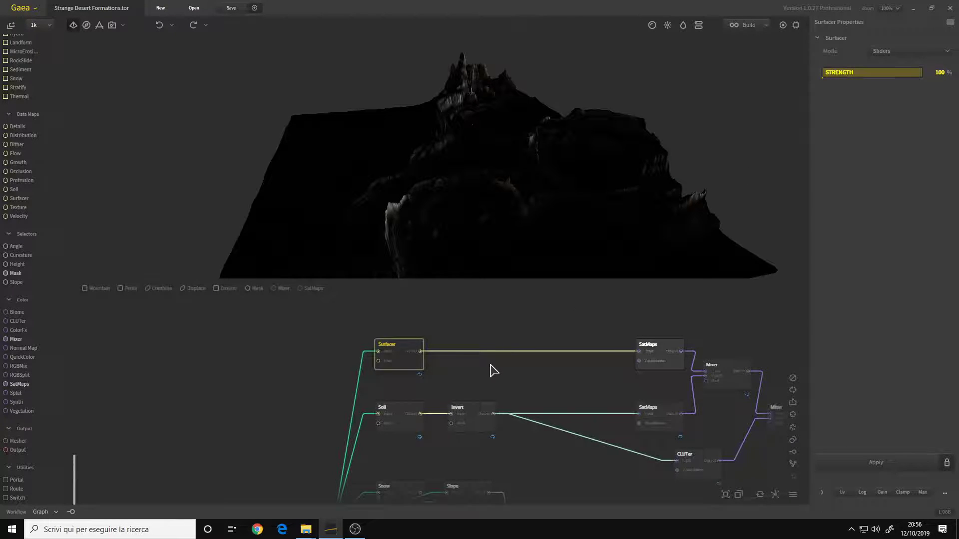
click(871, 460)
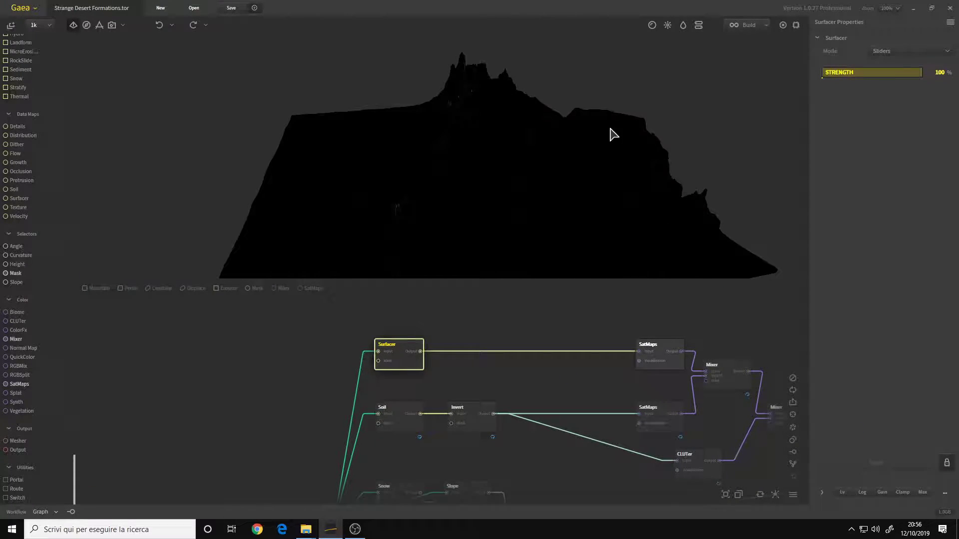
Return the Surfacer node's Mode to Trace and apply it.
click(901, 51)
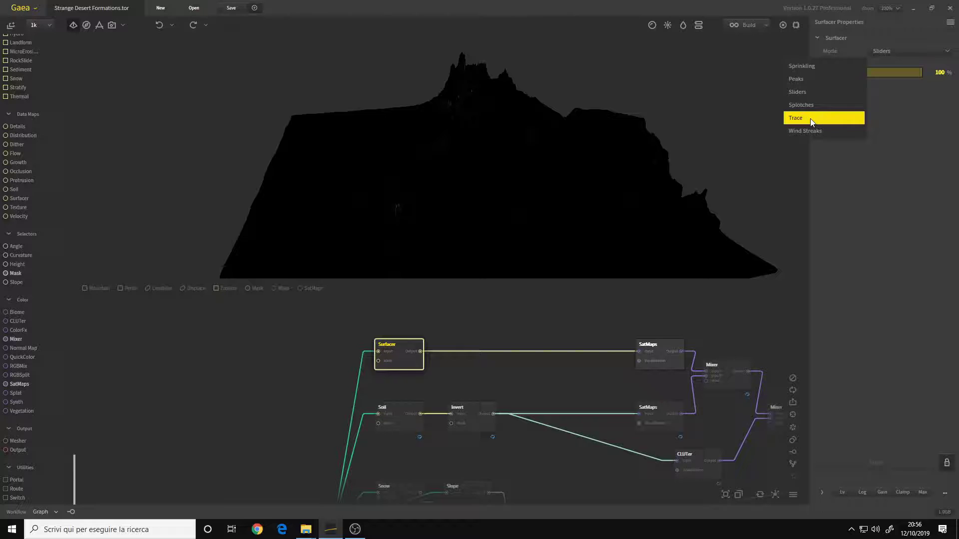
click(925, 455)
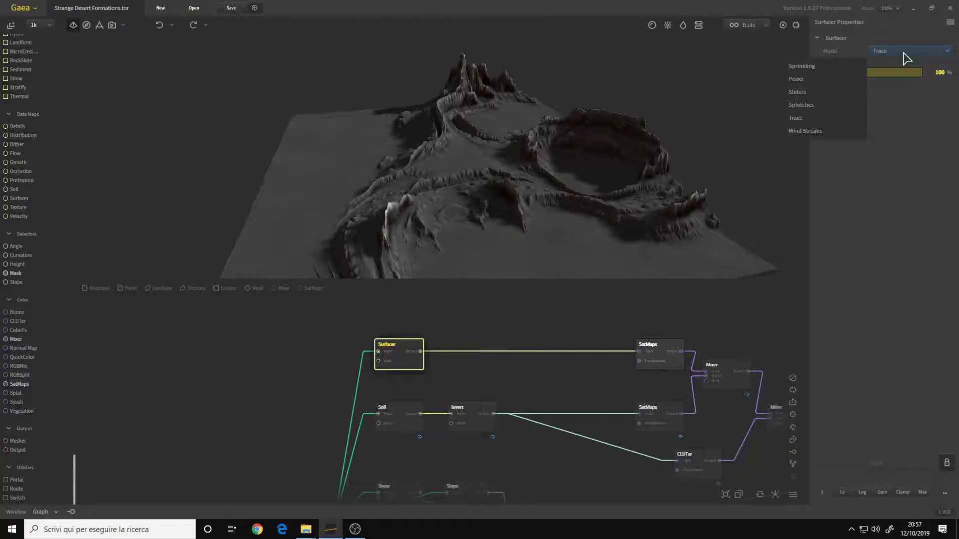
click(908, 119)
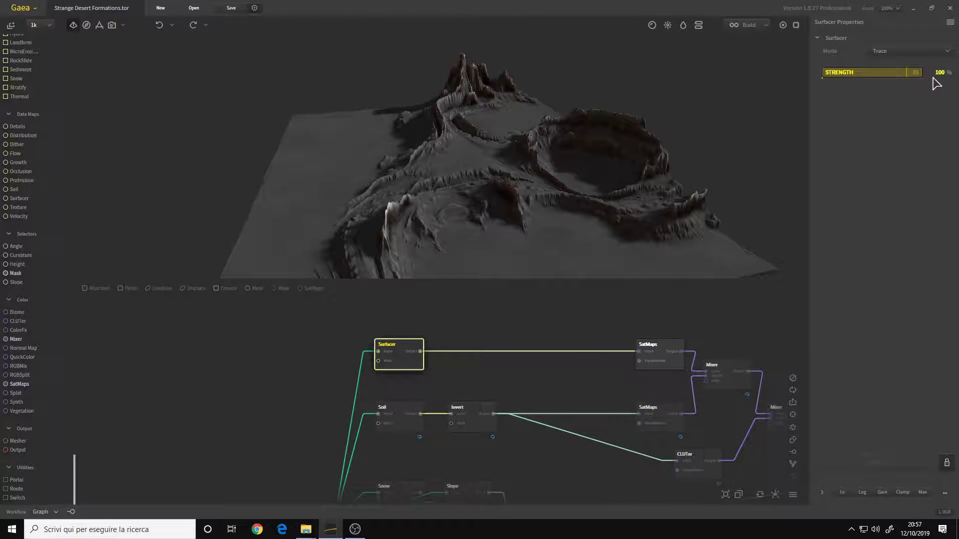
Preview the SatMaps node fed by the Surfacer and inspect its Sandy colouring on the terrain.
middle_drag(575, 364, 409, 362)
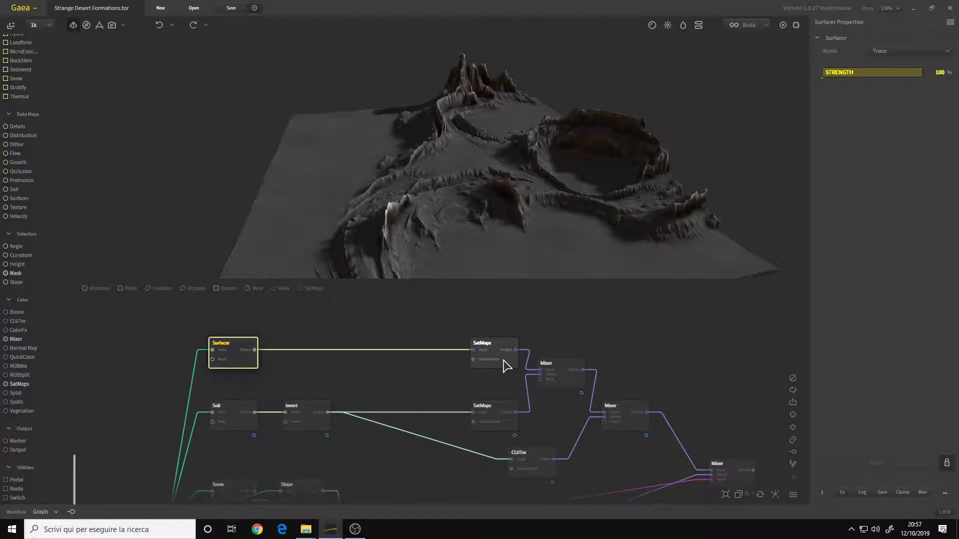
click(499, 360)
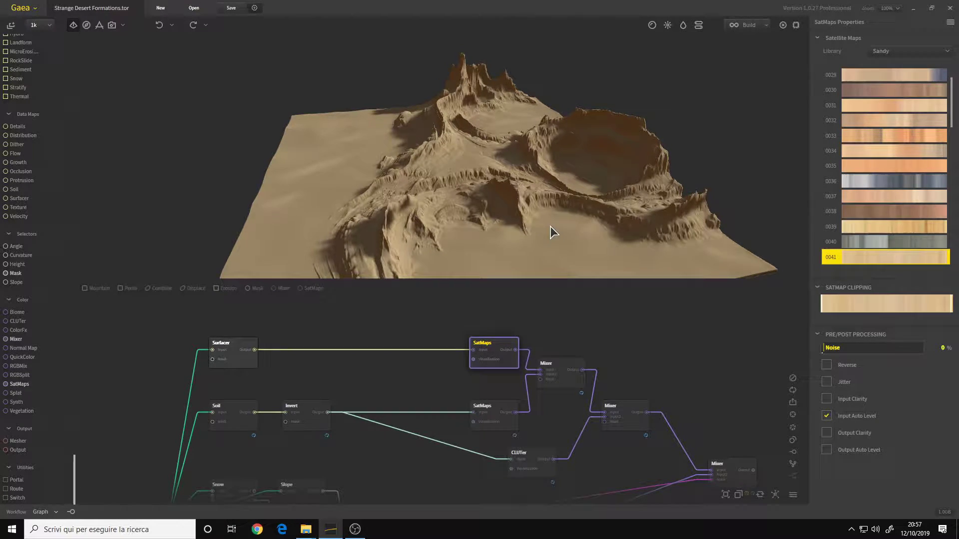
drag(550, 227, 523, 228)
Preview the Soil node and compare it with the SatMaps node at the end of its branch.
middle_drag(556, 386, 620, 351)
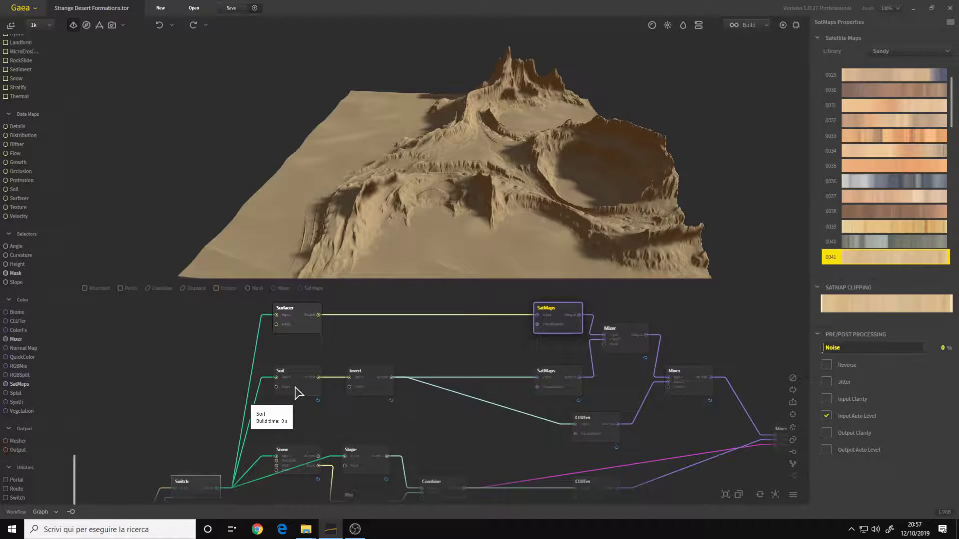
click(295, 393)
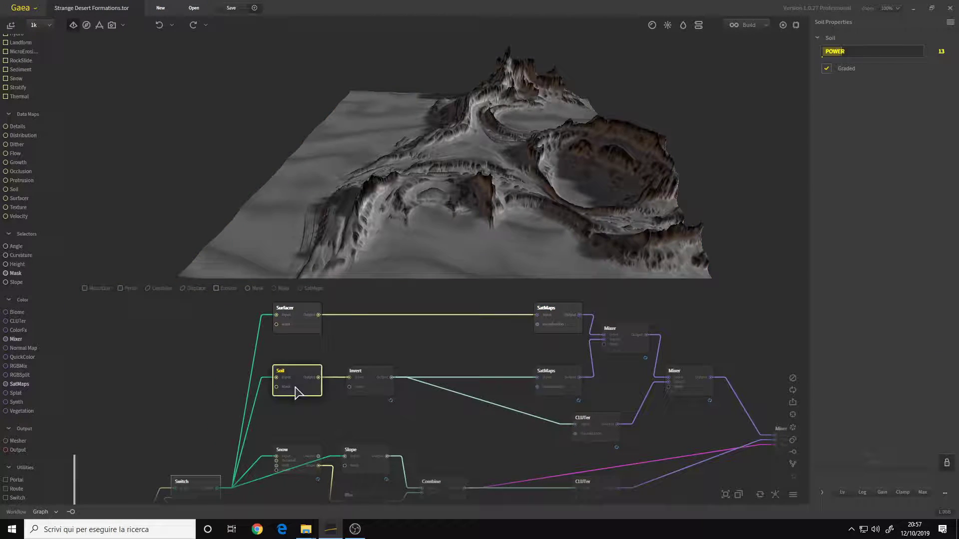
middle_drag(309, 407, 331, 402)
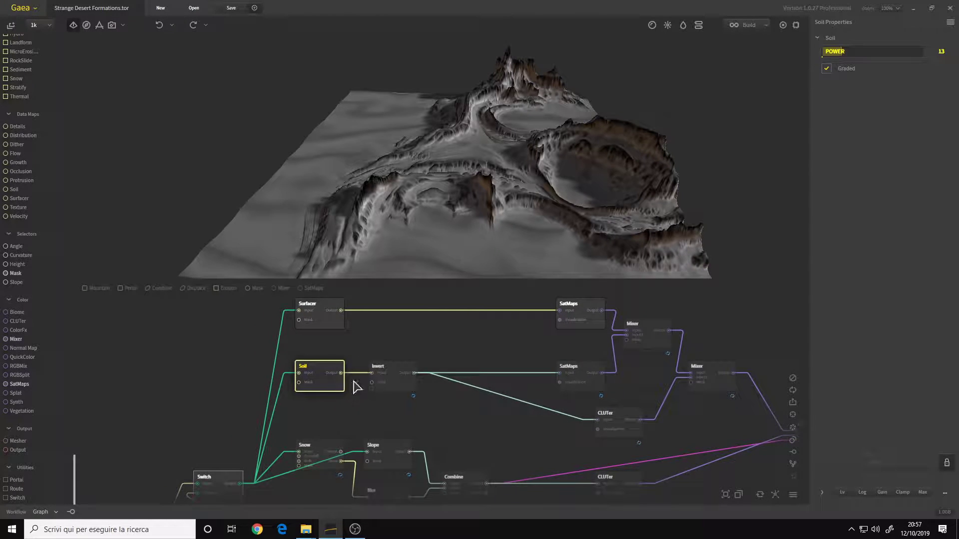
click(592, 382)
click(317, 386)
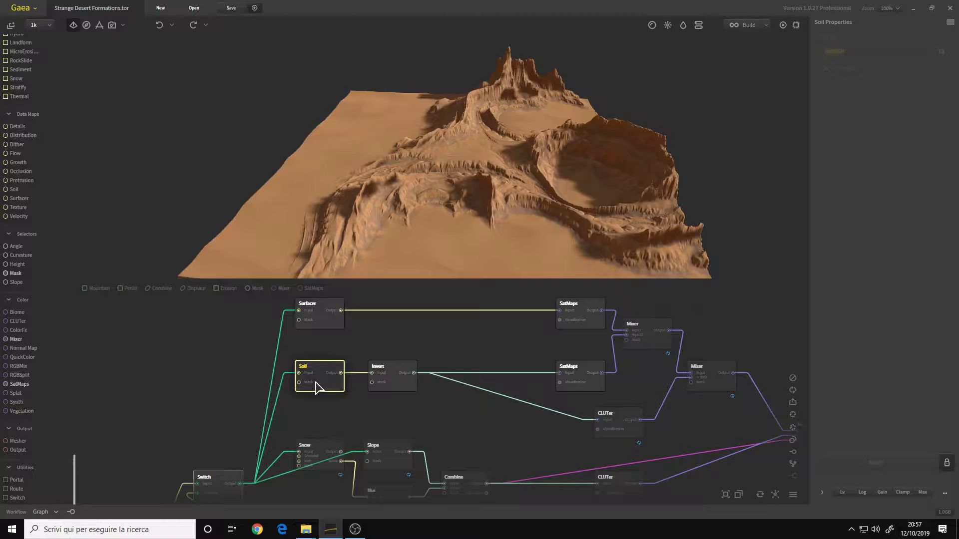
Examine the Soil node's result, its Power and Graded settings and its connections from several angles.
drag(422, 195, 374, 326)
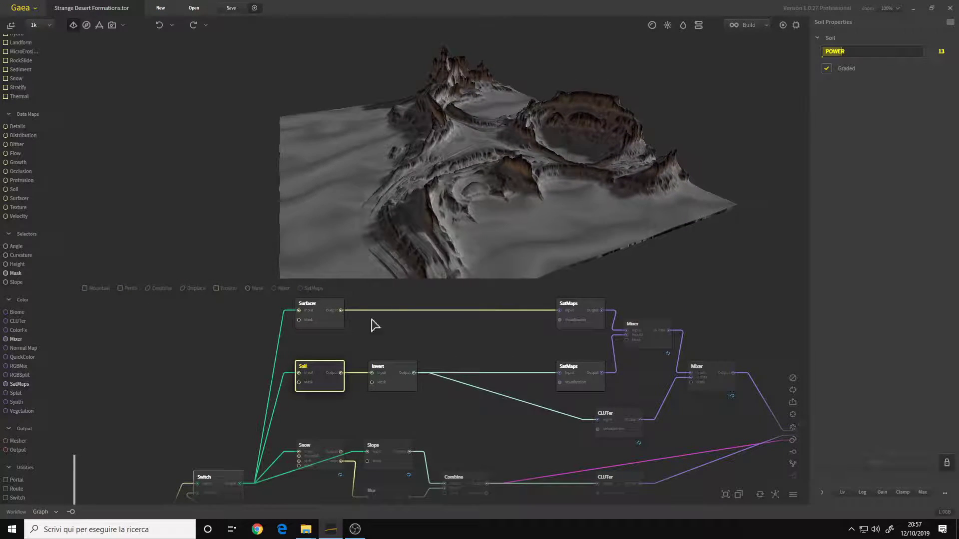
scroll(346, 394, up, 2)
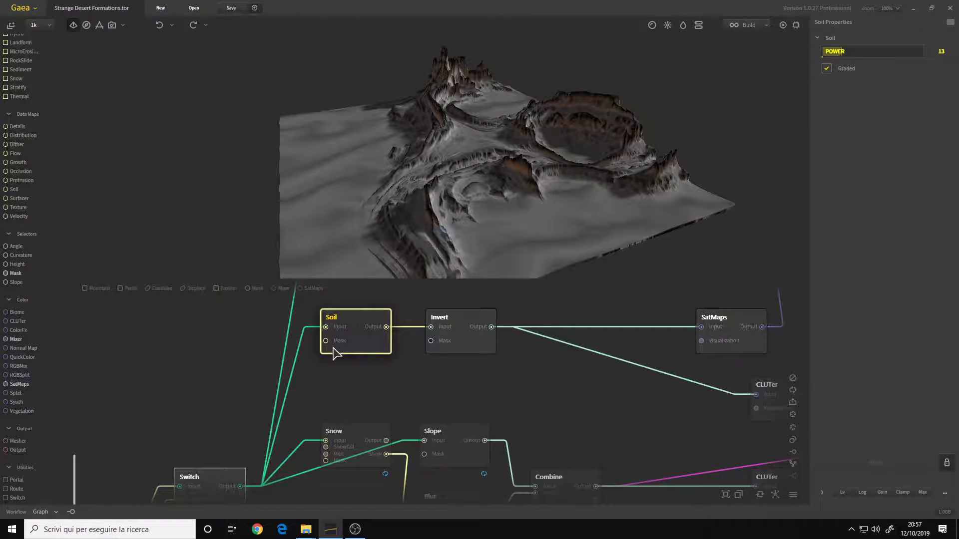
scroll(358, 376, down, 2)
drag(357, 370, 408, 345)
scroll(347, 399, up, 2)
drag(350, 417, 294, 487)
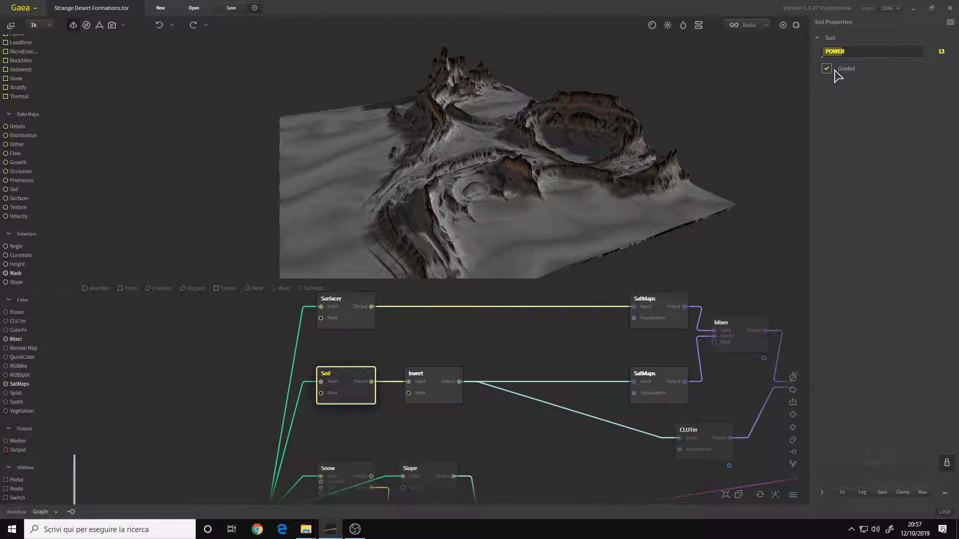
mouse_move(477, 181)
mouse_down()
mouse_move(451, 186)
mouse_move(462, 186)
mouse_up()
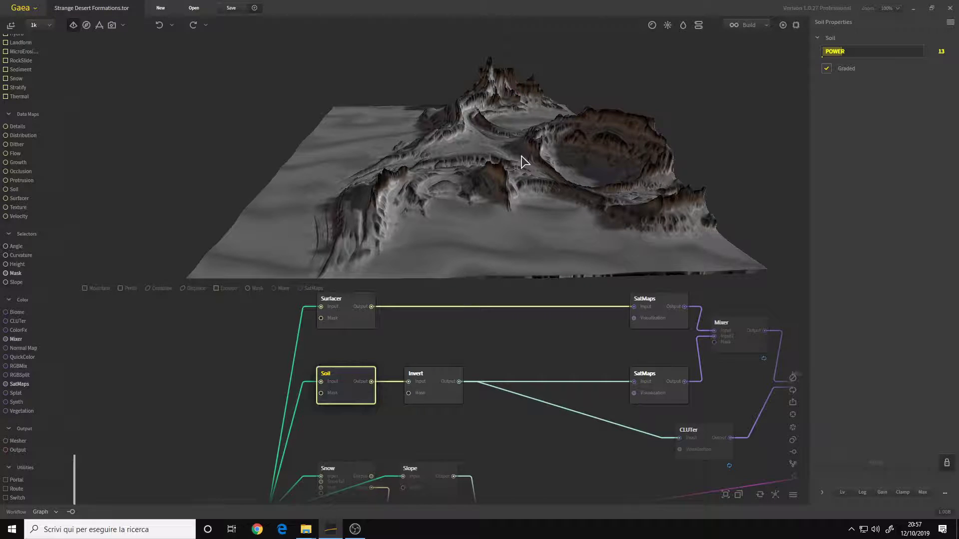
Preview the Invert node after Soil and compare it with the SatMaps node it feeds.
click(437, 395)
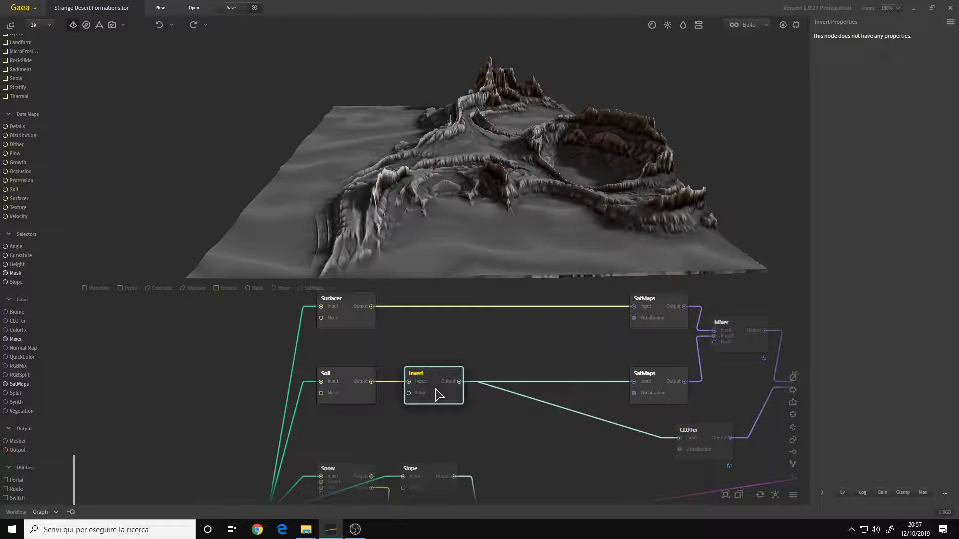
middle_drag(544, 358, 320, 343)
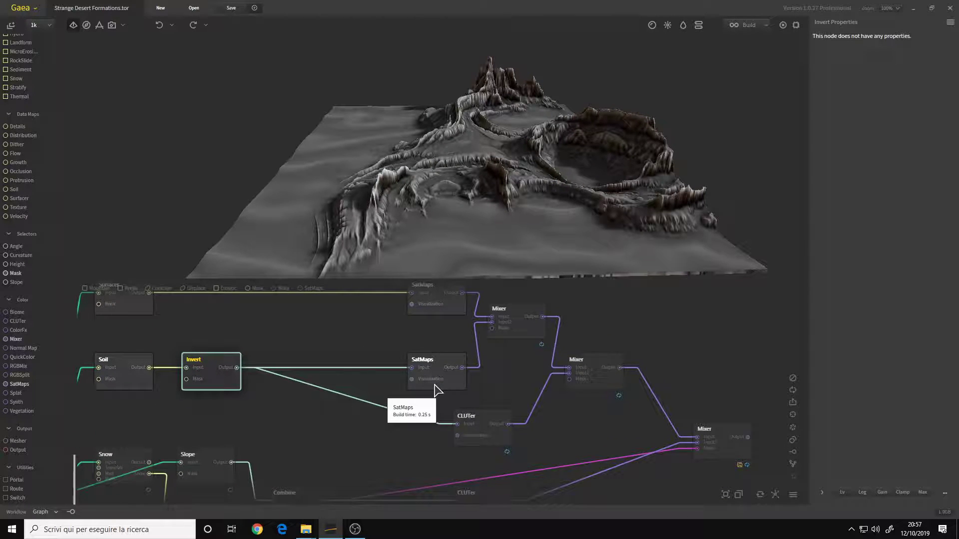
click(436, 390)
click(200, 382)
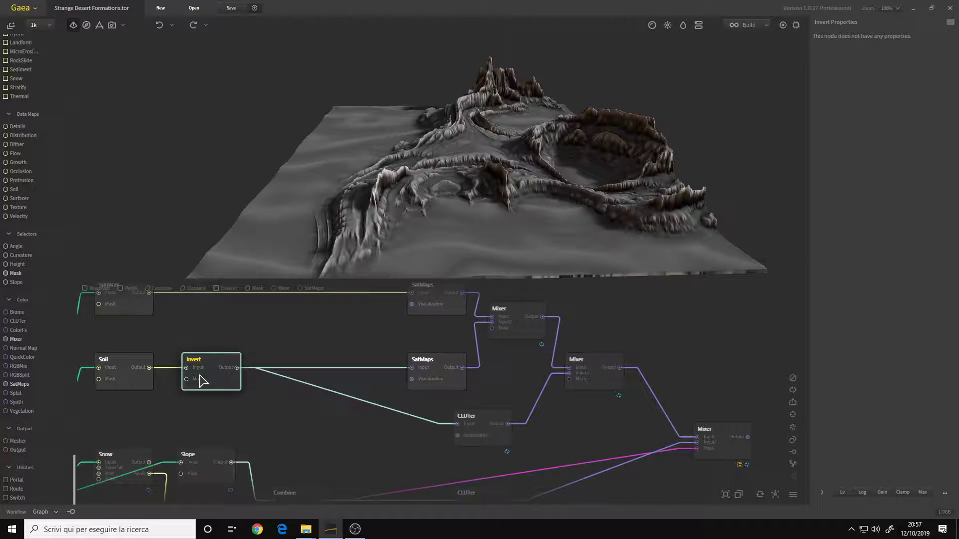
Alternate between the Soil and Invert nodes to compare the original and inverted soil maps.
click(124, 387)
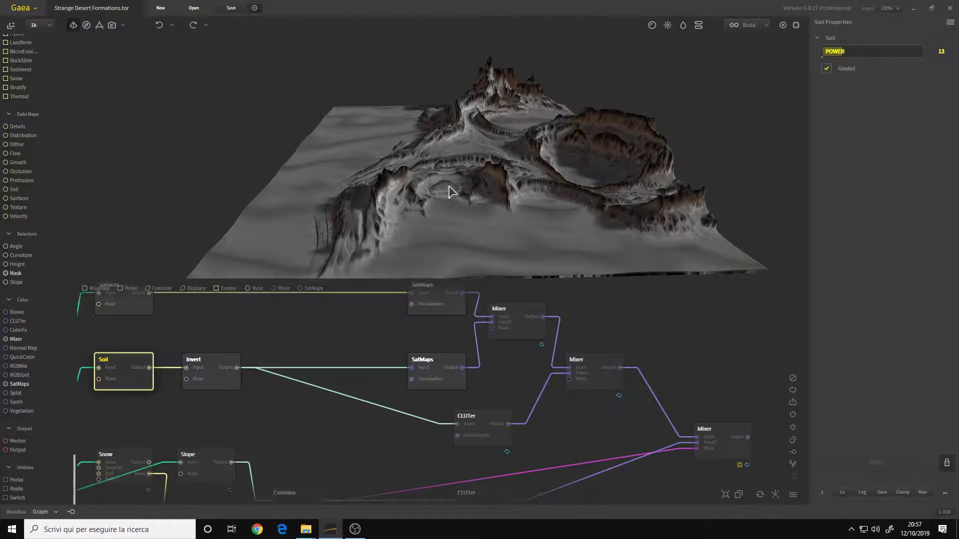
click(219, 383)
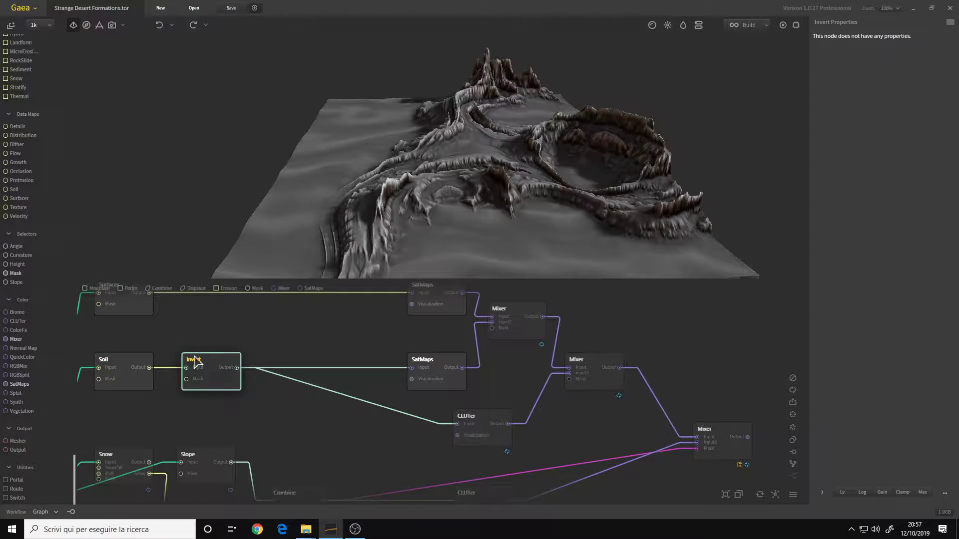
click(127, 378)
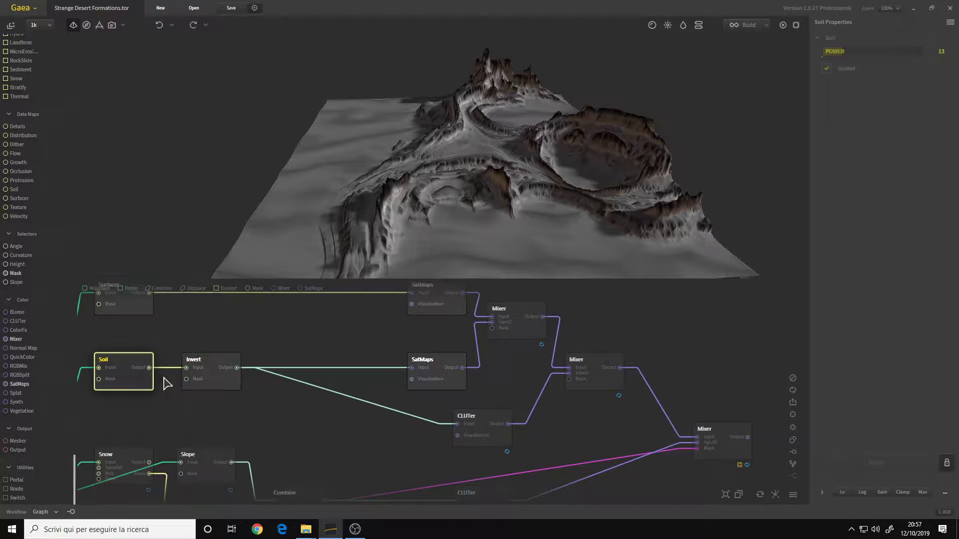
click(212, 385)
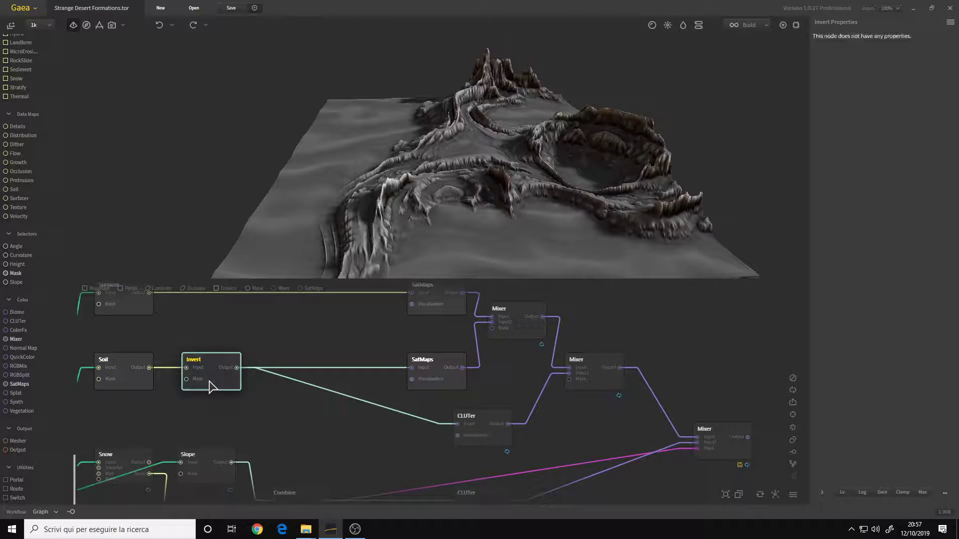
Preview the SatMaps node fed by Invert, and inspect the Multiply Mixer that blends both SatMaps nodes.
click(441, 378)
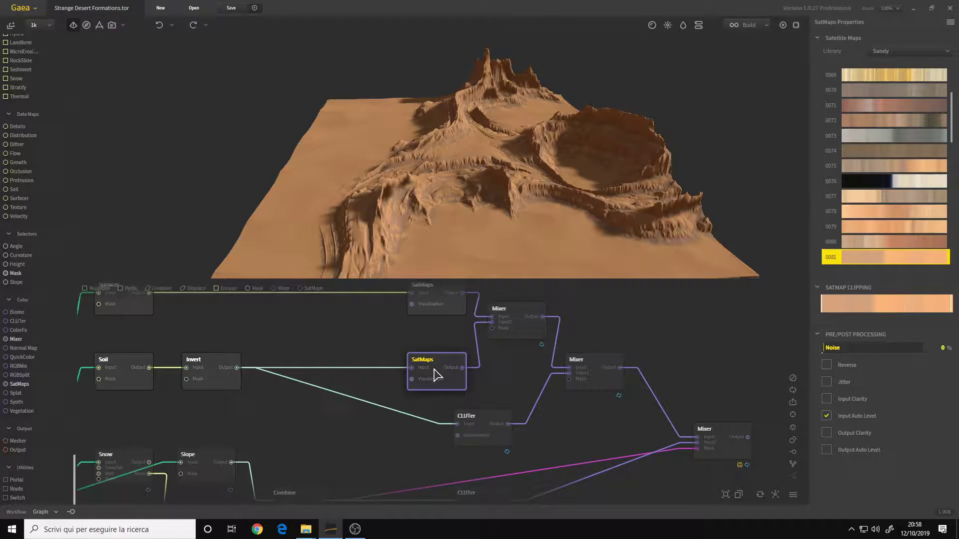
middle_drag(382, 350, 374, 393)
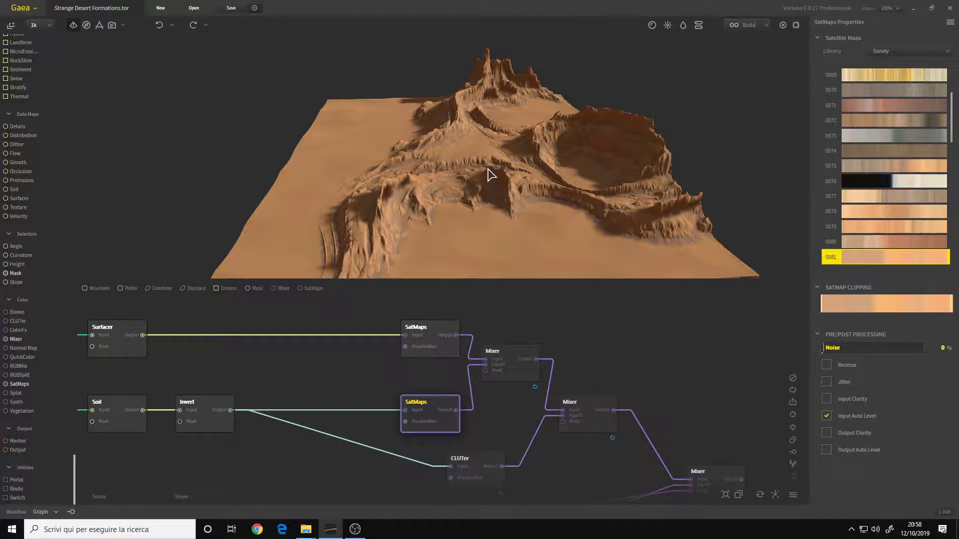
click(509, 369)
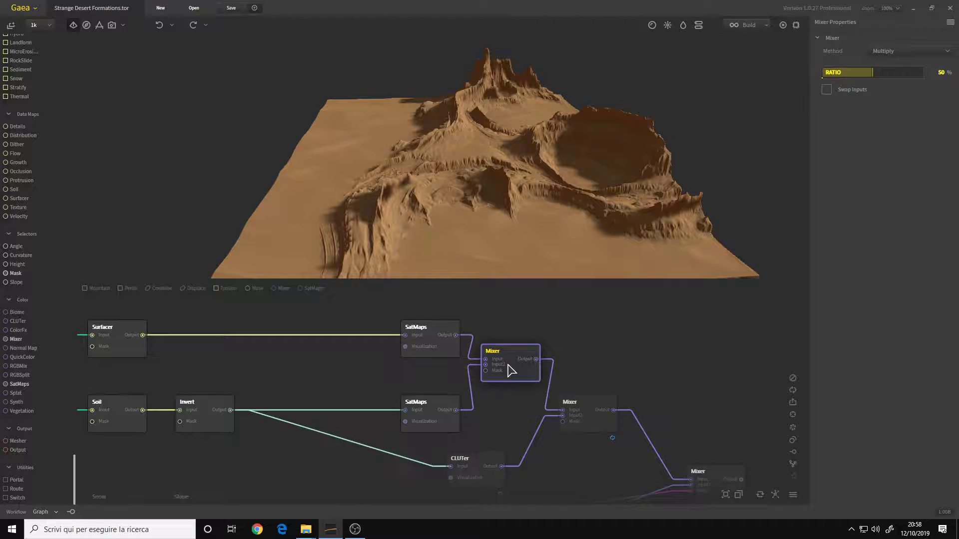
drag(428, 165, 440, 224)
Trace the branch from the Switch node to the Snow node, preview Snow and examine its ports up close.
drag(325, 408, 584, 262)
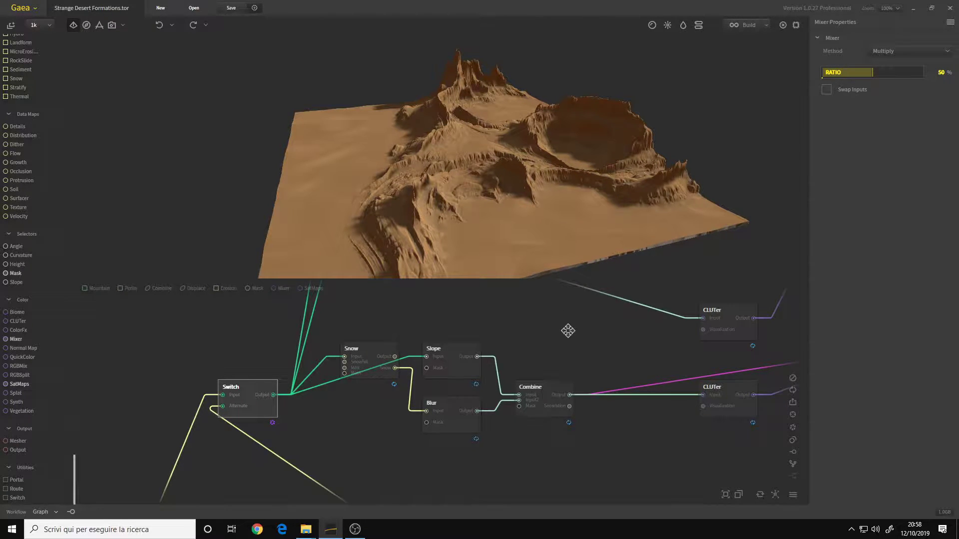
drag(568, 331, 359, 428)
scroll(434, 392, down, 3)
drag(410, 402, 431, 403)
scroll(486, 360, up, 1)
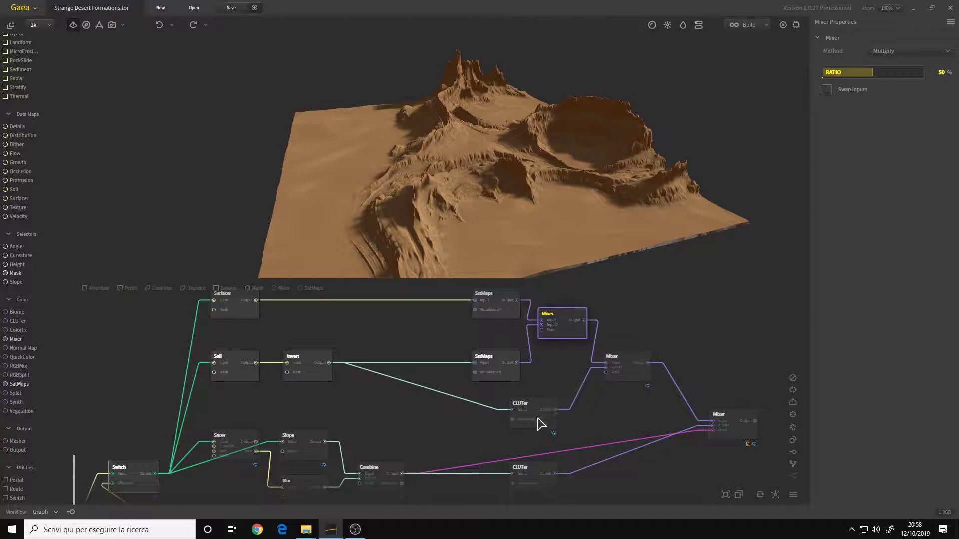
middle_drag(328, 422, 403, 359)
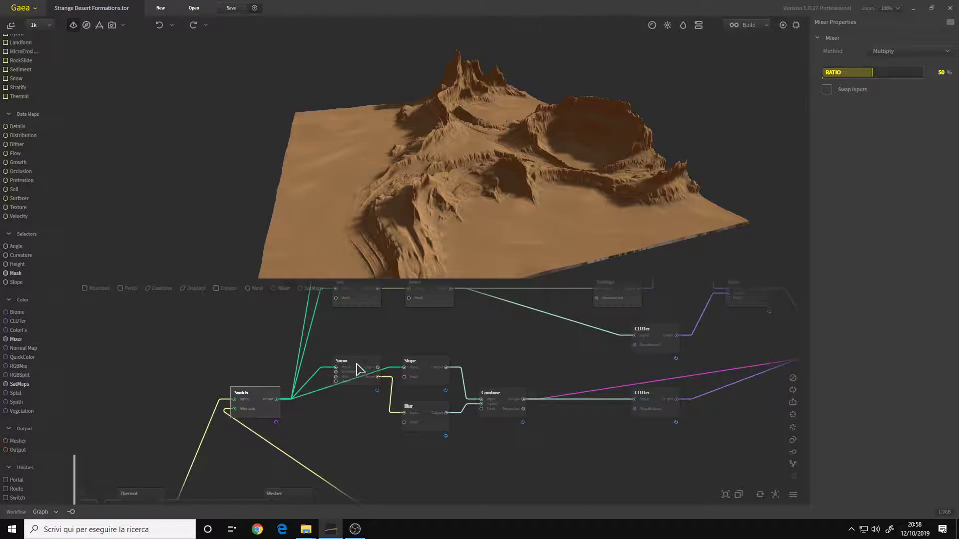
mouse_move(483, 205)
mouse_down()
mouse_move(451, 205)
mouse_move(464, 208)
mouse_up()
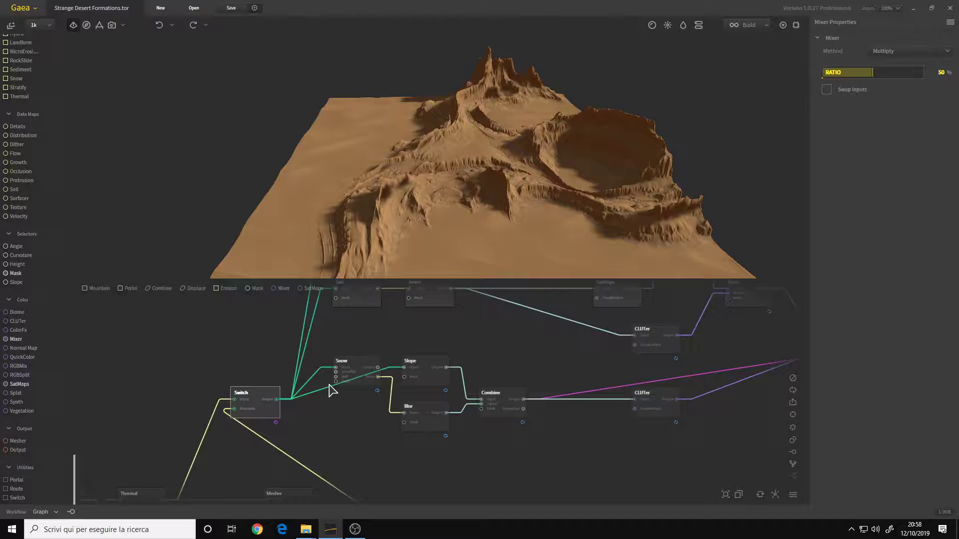
click(351, 374)
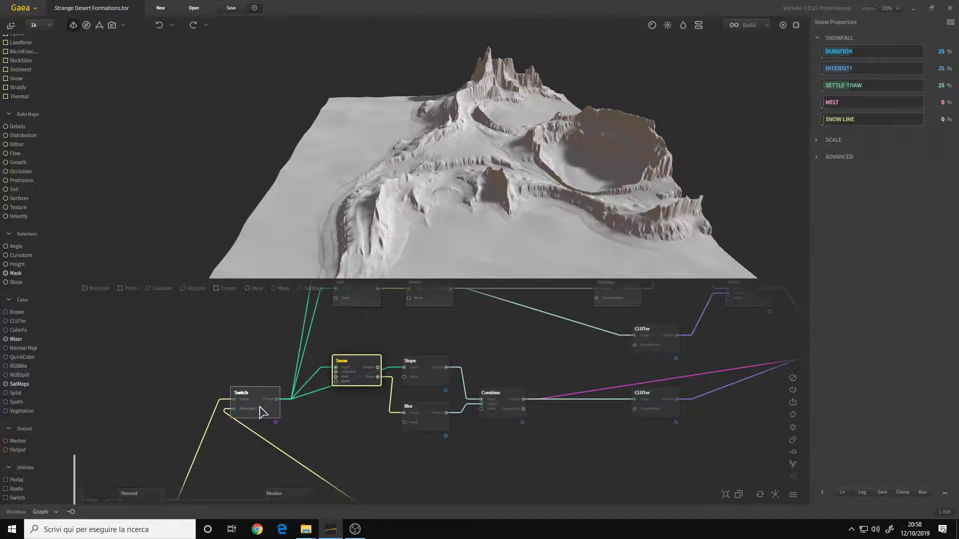
scroll(384, 387, up, 3)
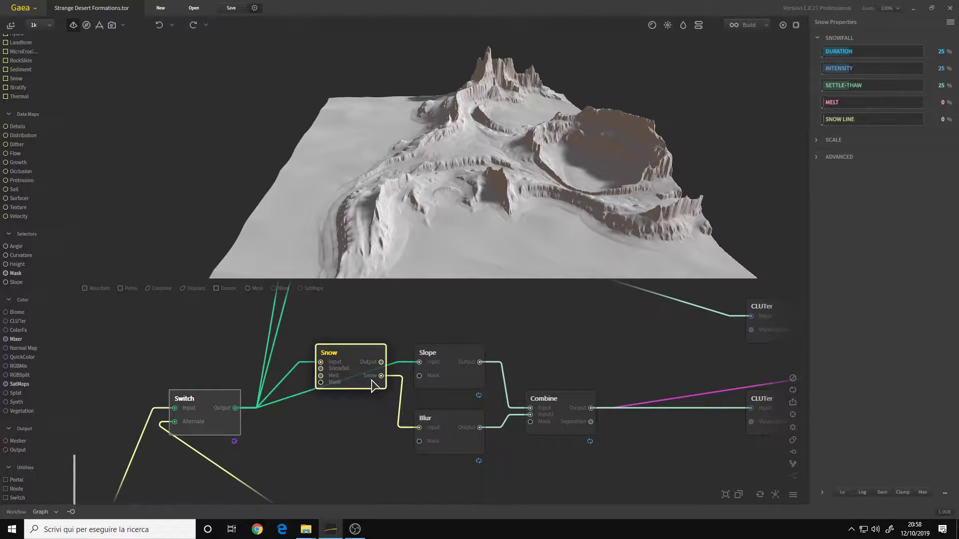
Follow the Snow node's Snow output to the Blur node and preview Blur from several distances.
middle_drag(350, 422, 355, 405)
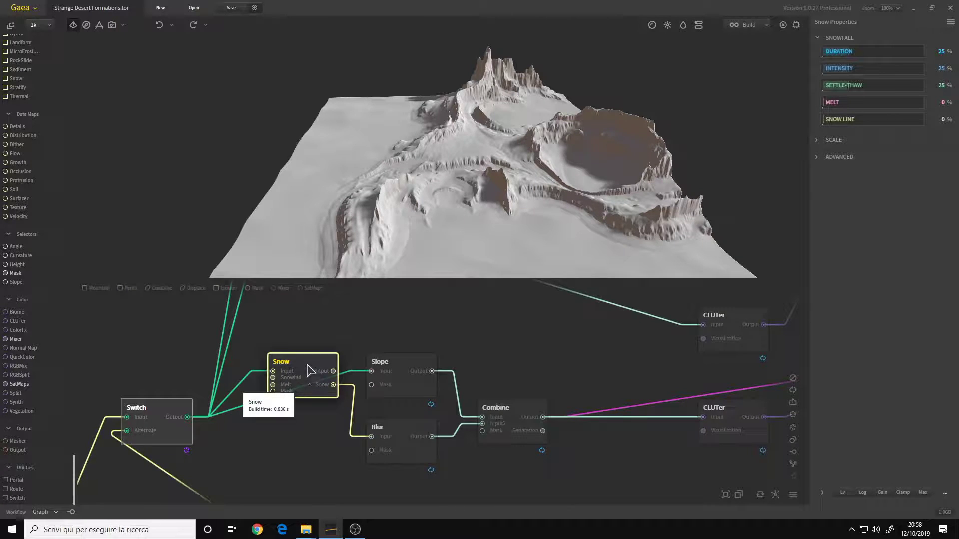
middle_drag(320, 422, 342, 384)
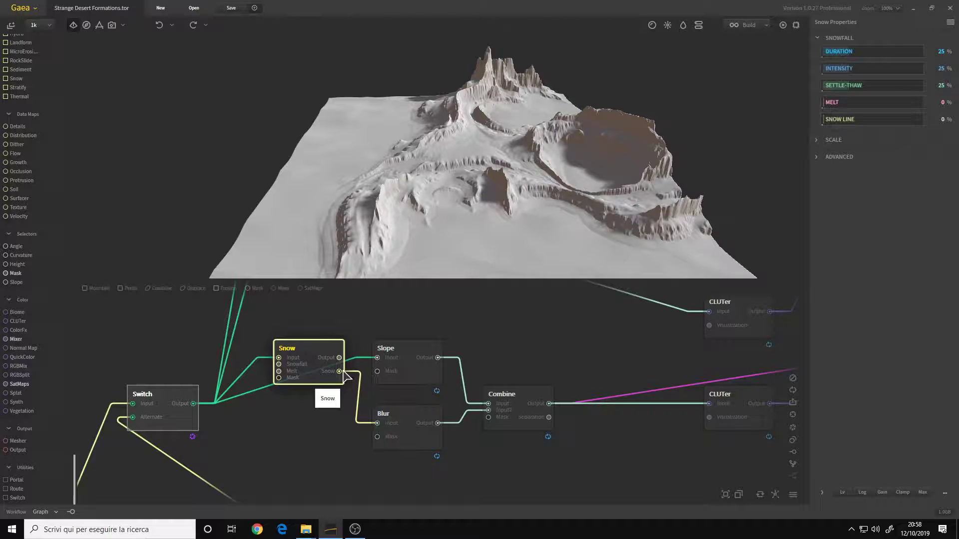
click(399, 425)
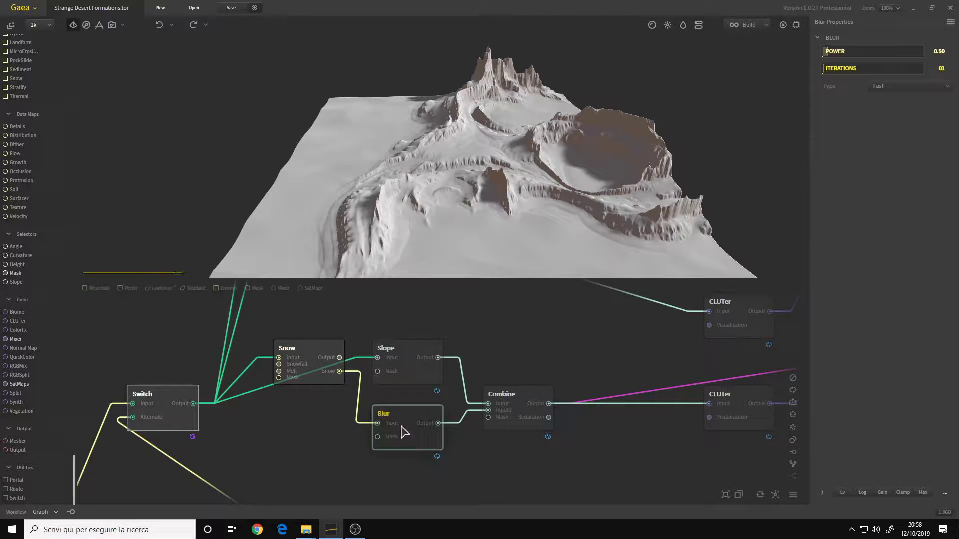
scroll(480, 144, down, 5)
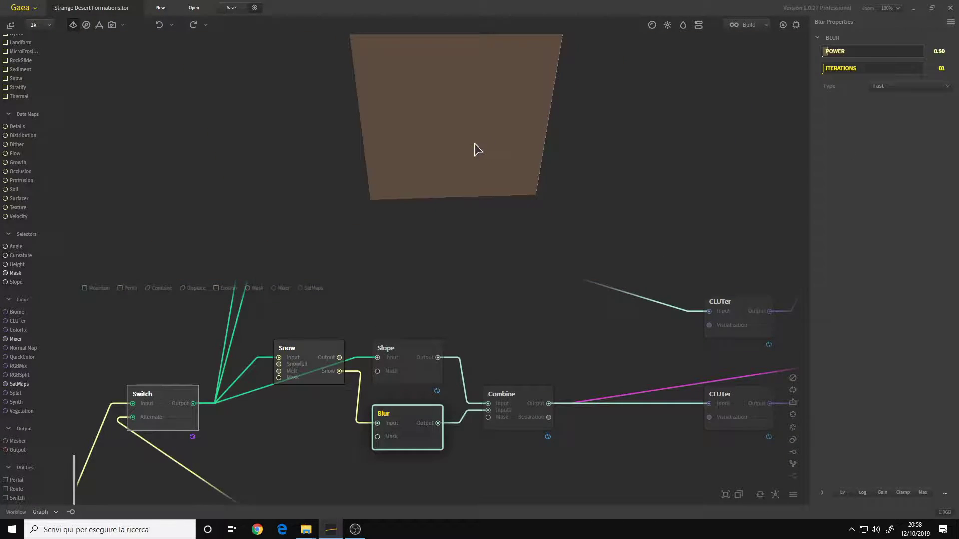
drag(463, 129, 460, 204)
scroll(462, 205, up, 3)
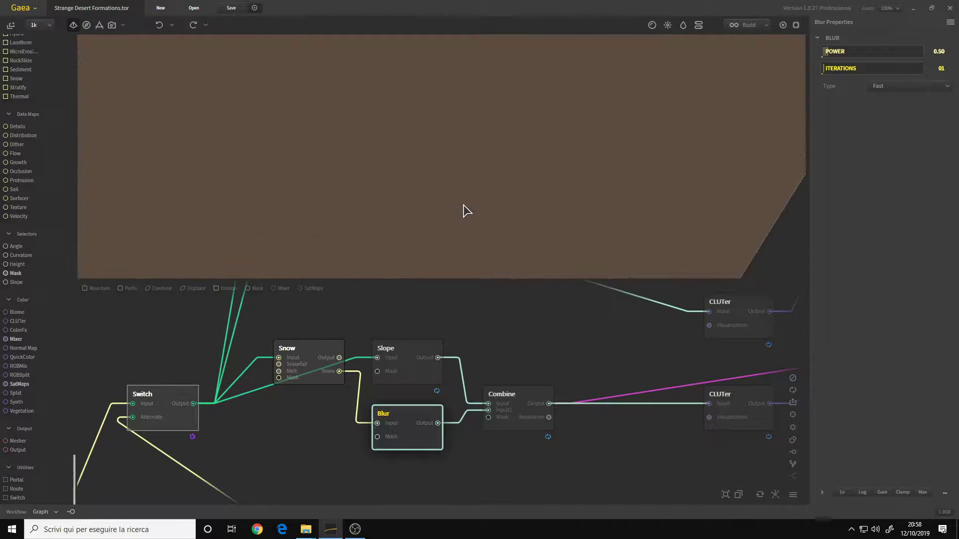
scroll(465, 193, down, 2)
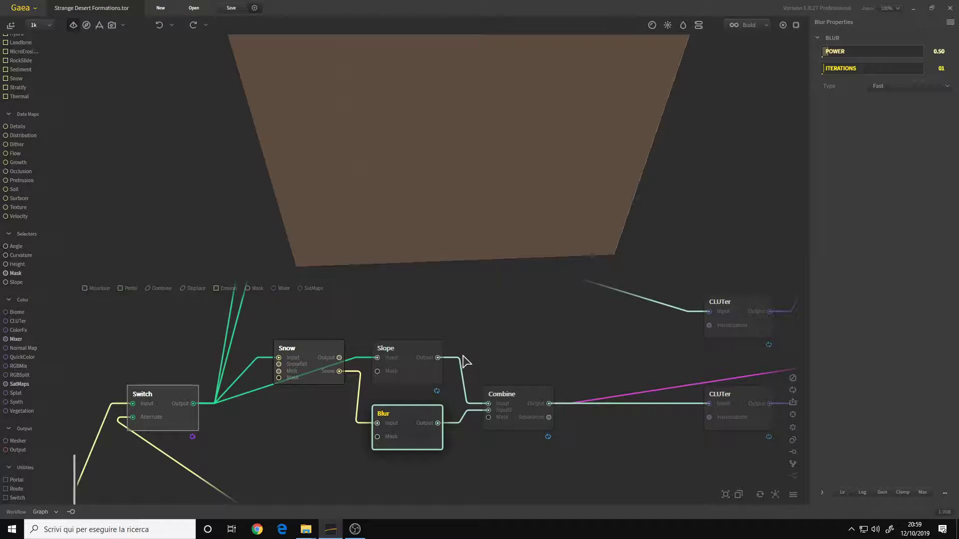
Preview the Slope node fed by the Switch and examine its slope mask across the terrain.
click(410, 374)
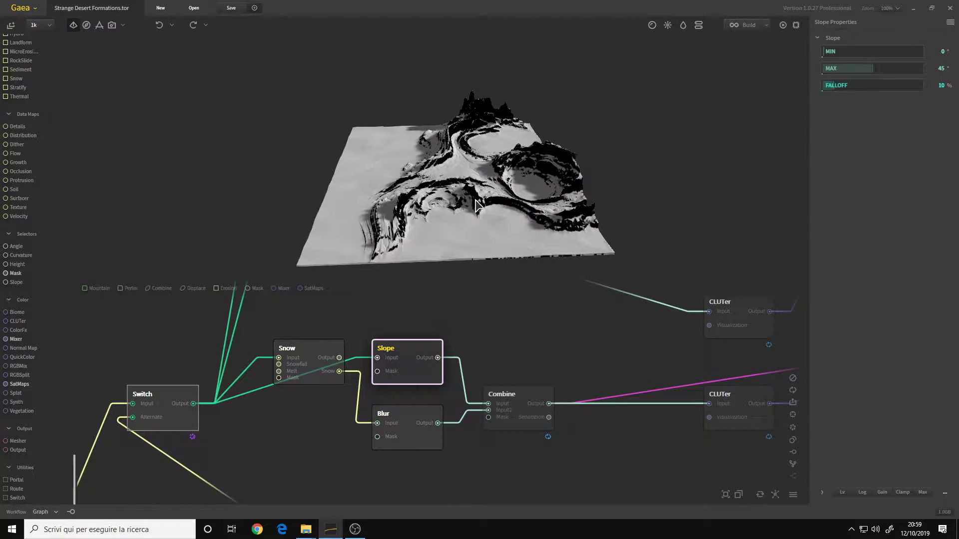
scroll(479, 192, up, 5)
scroll(482, 193, down, 3)
scroll(478, 192, up, 2)
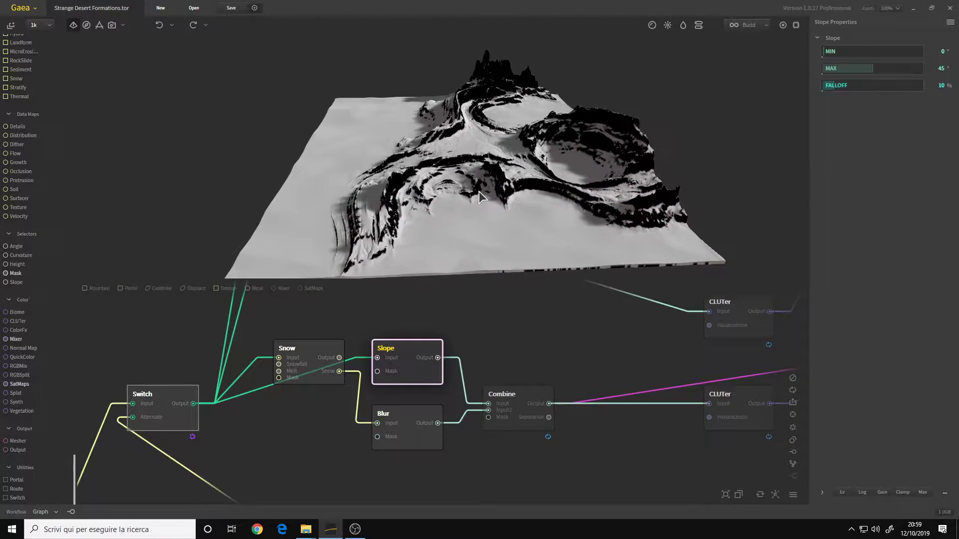
drag(478, 191, 490, 186)
middle_drag(492, 189, 486, 186)
scroll(489, 189, up, 2)
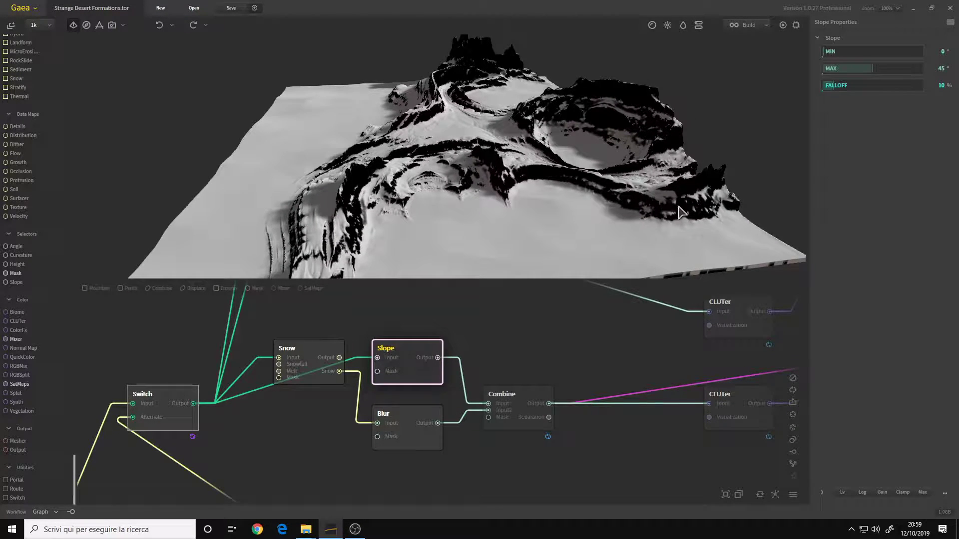
drag(503, 197, 385, 155)
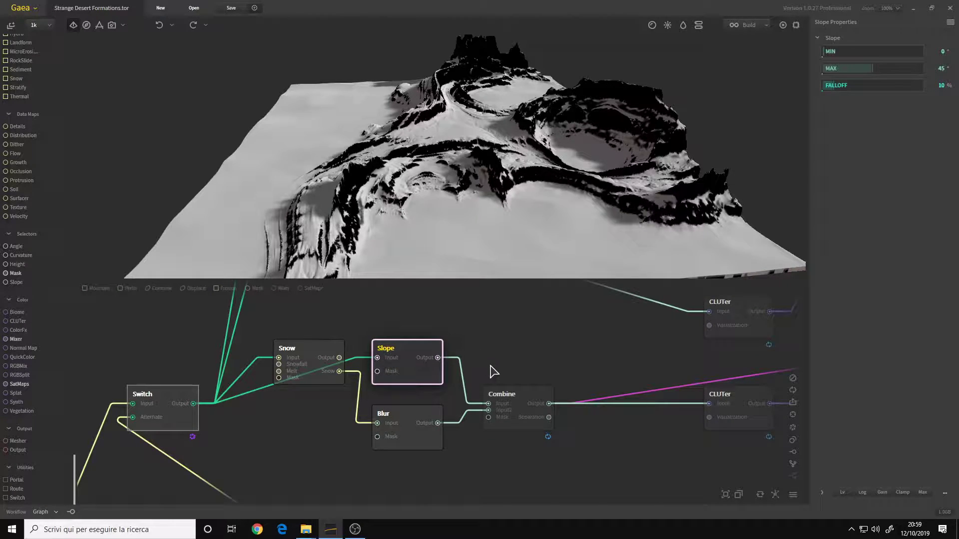
Preview the Combine node that joins Slope and Blur, and examine the combined mask from several angles.
click(517, 410)
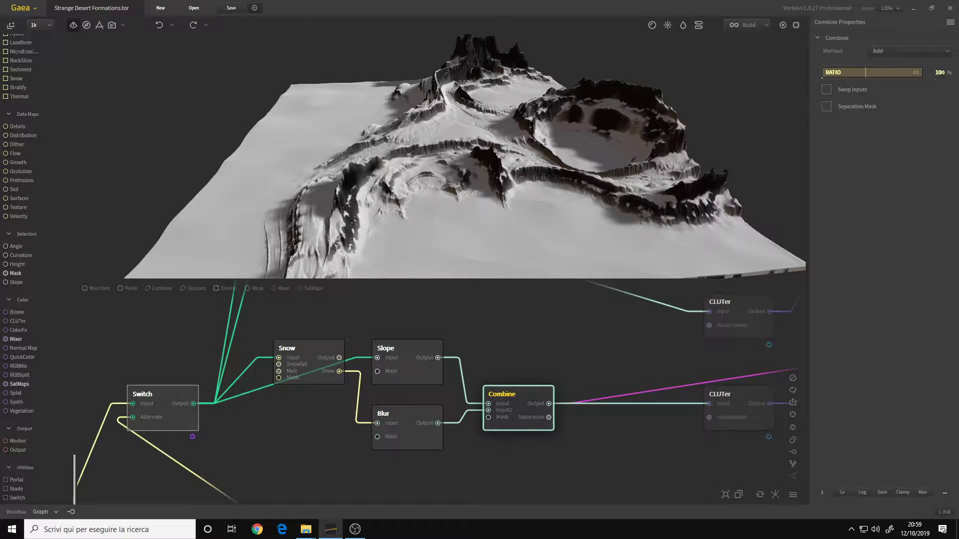
scroll(521, 178, down, 1)
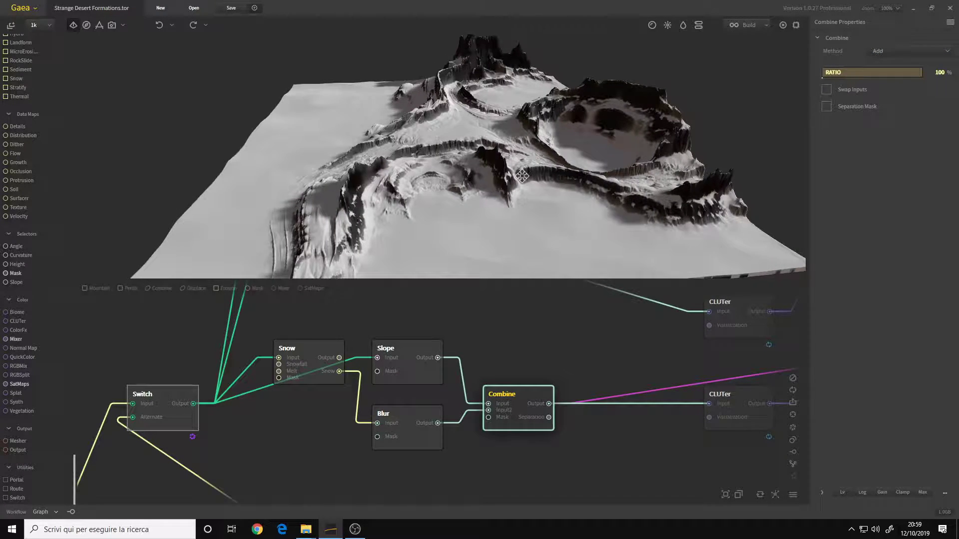
scroll(521, 178, up, 3)
drag(521, 178, 467, 157)
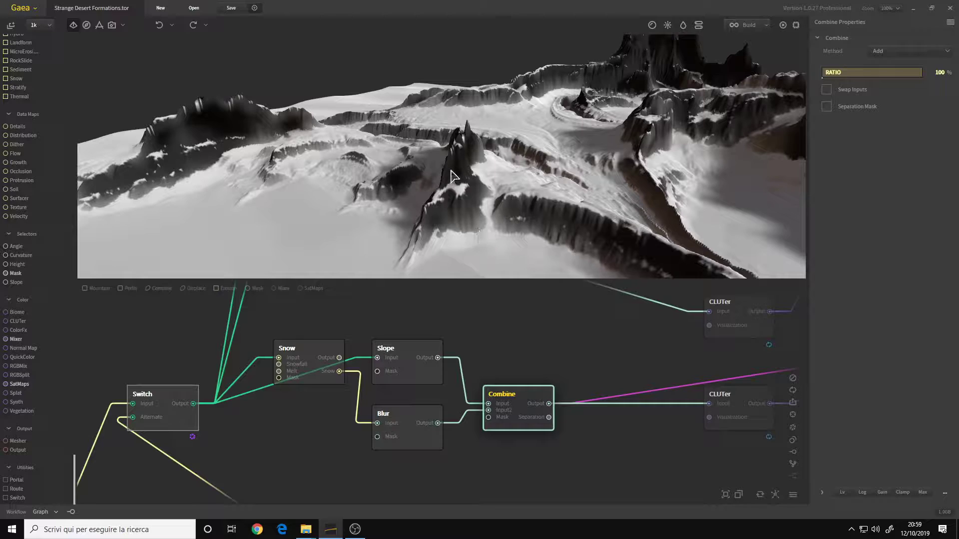
drag(418, 171, 575, 152)
drag(431, 178, 456, 180)
scroll(454, 197, down, 2)
scroll(458, 175, down, 2)
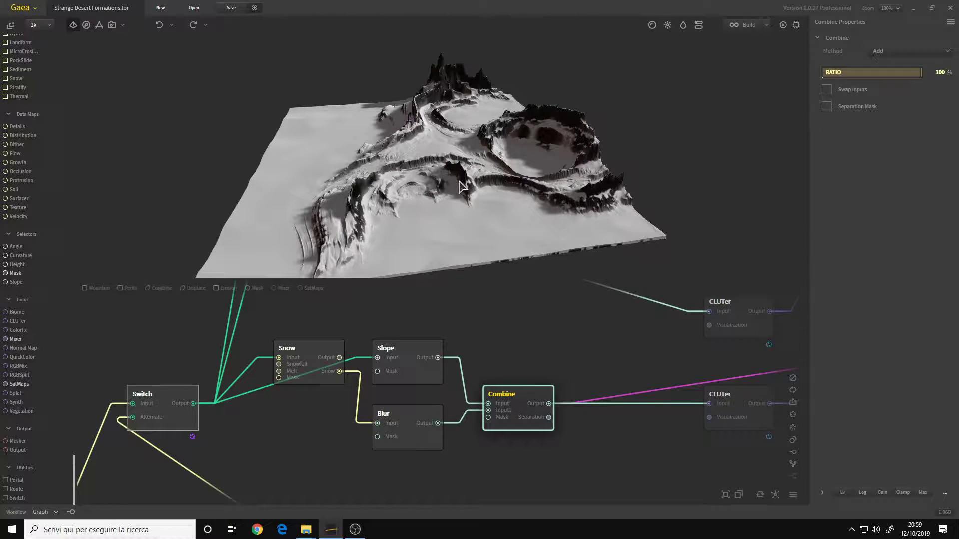
Check Combine's Ratio setting and inspect the added snow and slope mask around the central peak.
scroll(459, 179, up, 5)
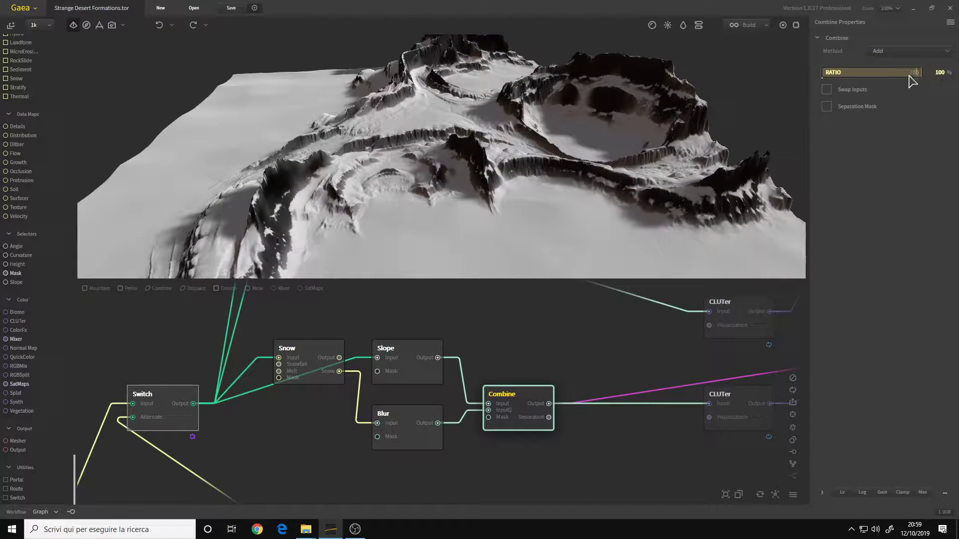
mouse_move(529, 166)
mouse_down()
mouse_move(486, 177)
mouse_move(523, 182)
mouse_up()
scroll(486, 178, up, 4)
scroll(463, 184, down, 3)
scroll(526, 188, down, 4)
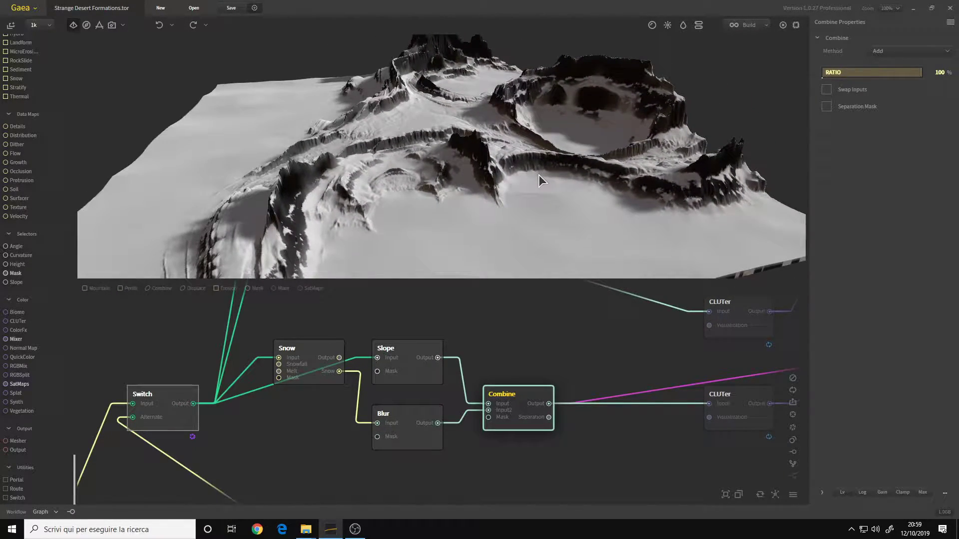
drag(538, 175, 481, 165)
scroll(481, 169, up, 4)
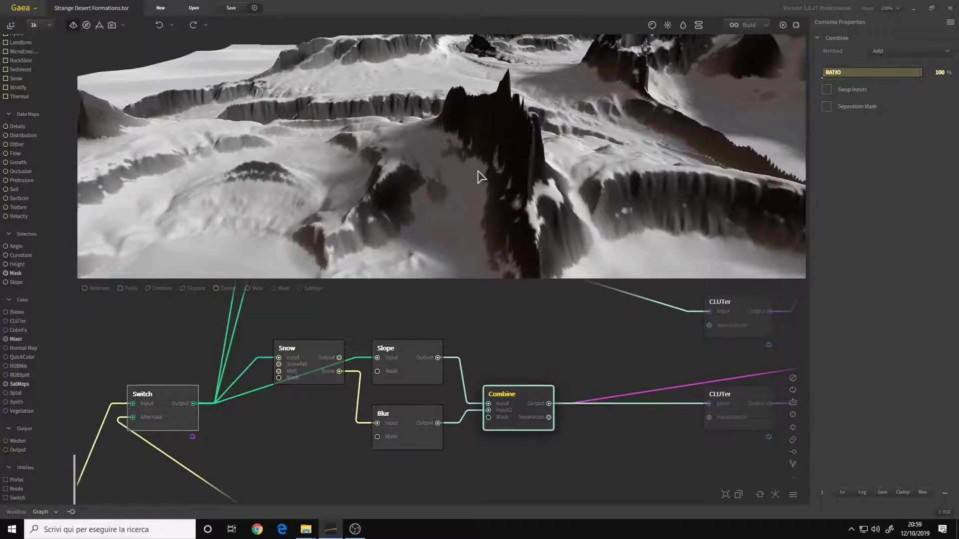
scroll(472, 167, down, 4)
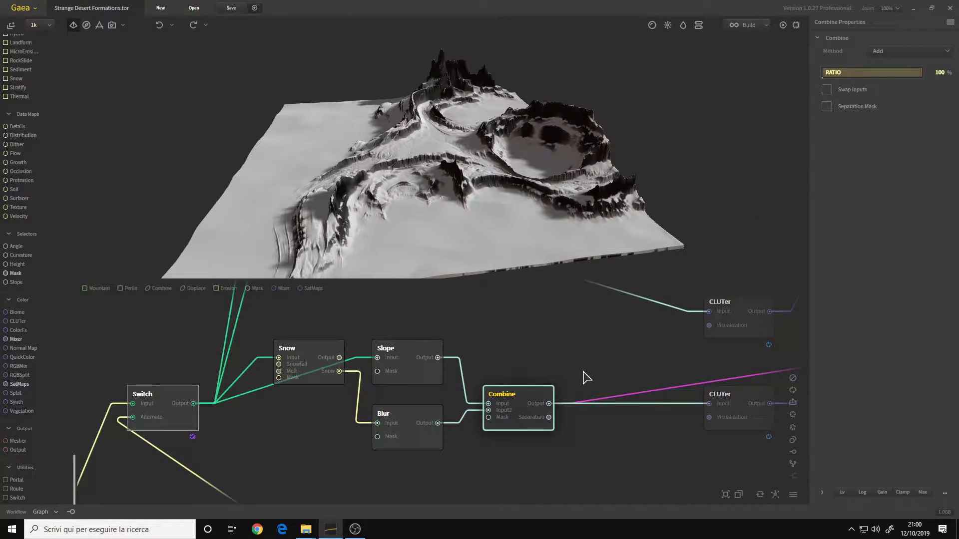
Follow Combine's output to the lower CLUTer node and preview its colour gradient on the terrain.
scroll(534, 370, down, 2)
drag(534, 370, 323, 378)
click(493, 422)
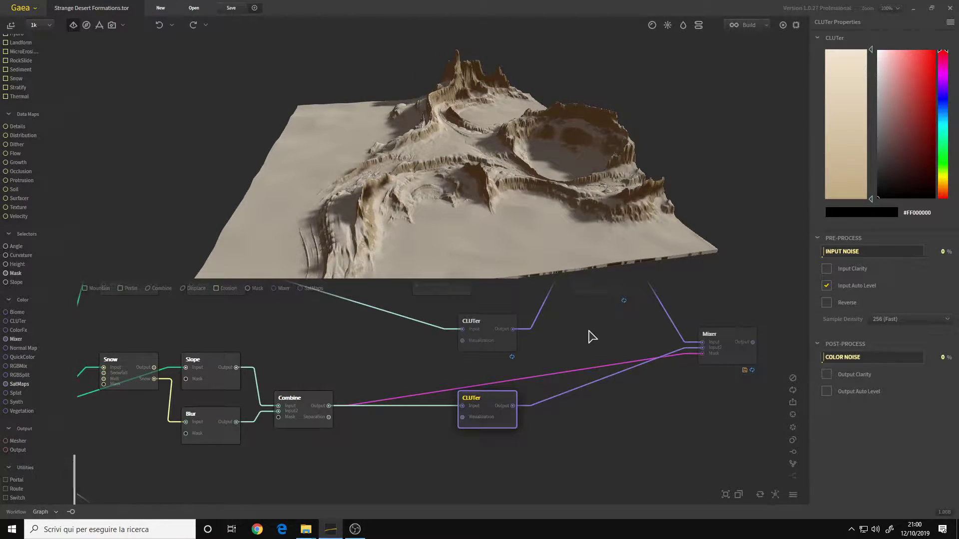
Preview the Soil and Invert nodes in turn, and the black-and-white CLUTer node fed by Invert.
drag(588, 330, 560, 382)
scroll(597, 397, down, 2)
scroll(581, 400, up, 1)
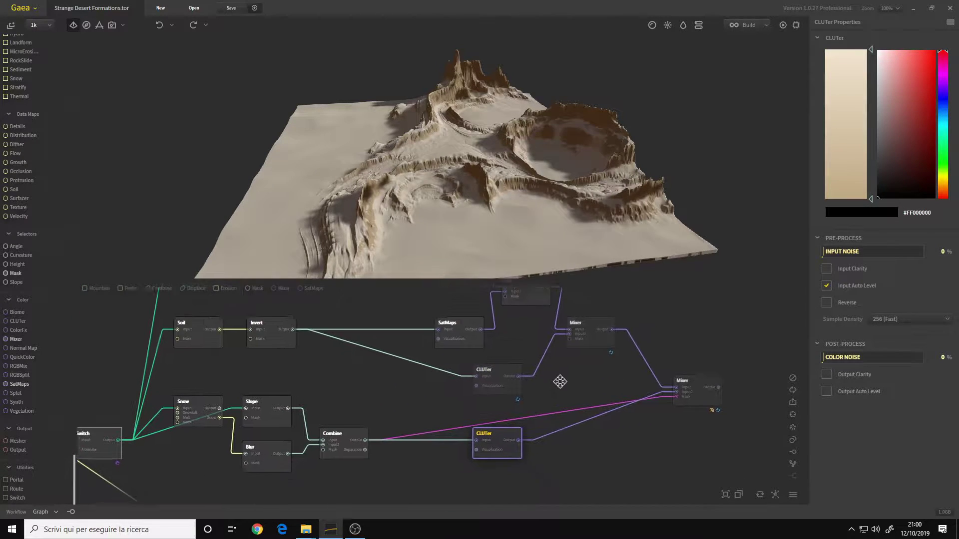
middle_drag(560, 382, 556, 380)
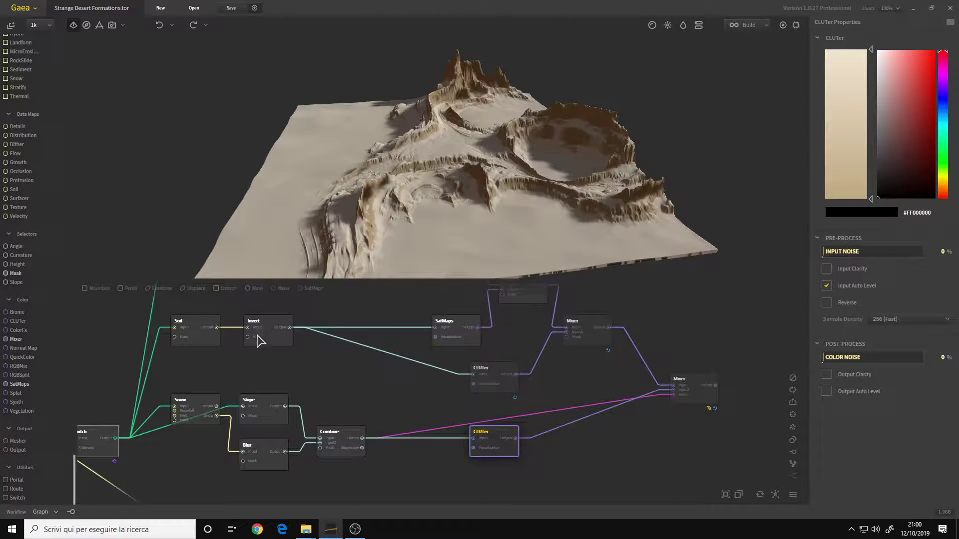
click(198, 341)
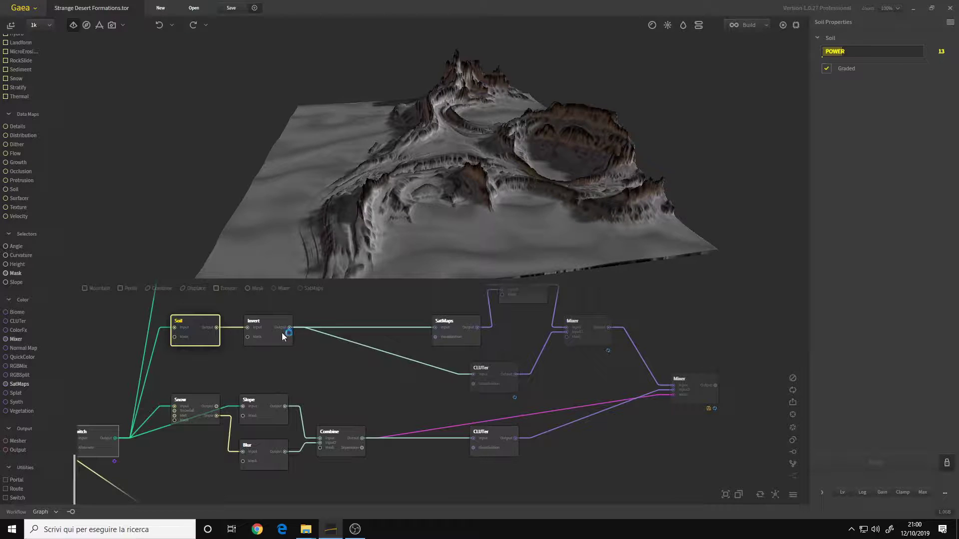
click(282, 333)
click(498, 382)
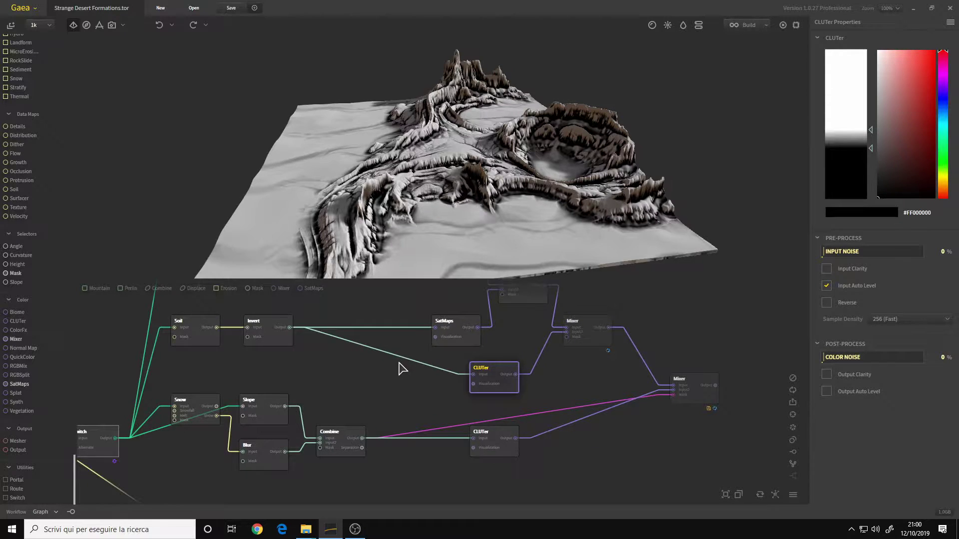
Compare Invert with Soil again, and examine the result of the CLUTer fed by Invert up close.
scroll(410, 374, up, 3)
click(298, 344)
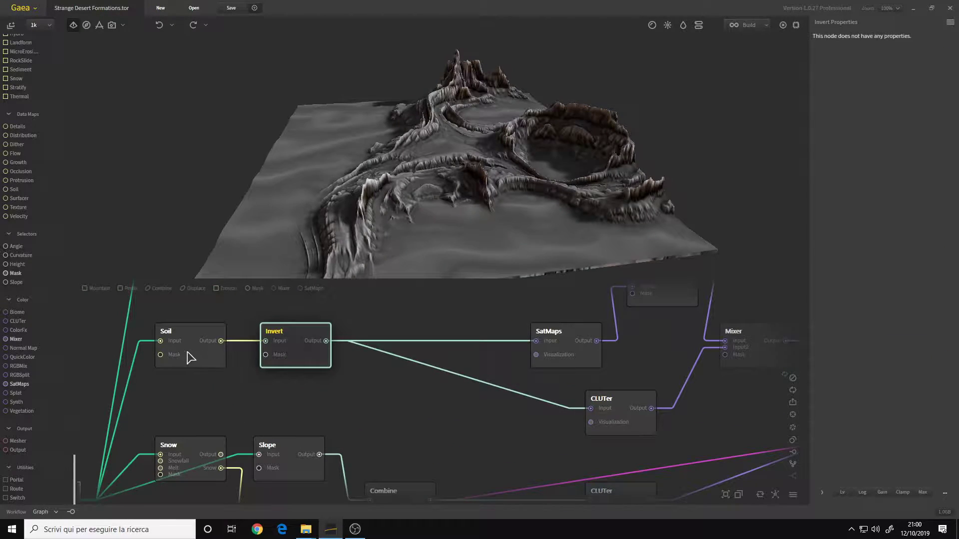
click(189, 358)
click(288, 365)
middle_drag(503, 430, 395, 396)
click(486, 409)
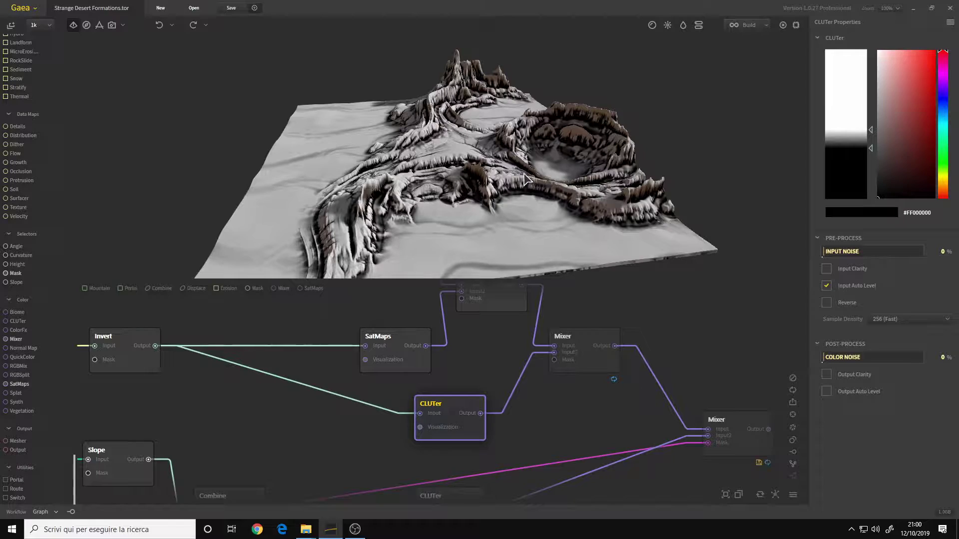
scroll(503, 188, up, 2)
scroll(504, 189, up, 3)
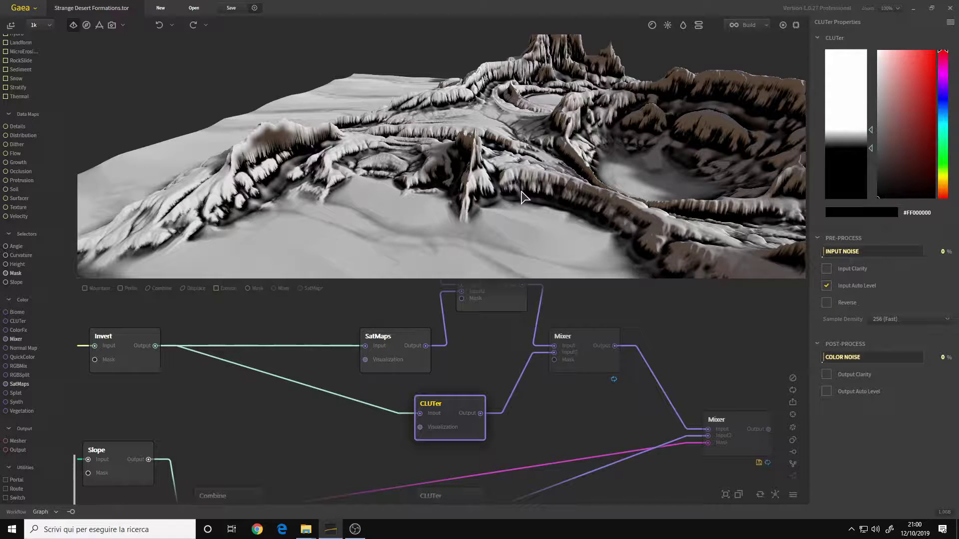
Compare the Mixer blending both SatMaps with the following Multiply Mixer that brings in the CLUTer.
middle_drag(497, 355, 484, 420)
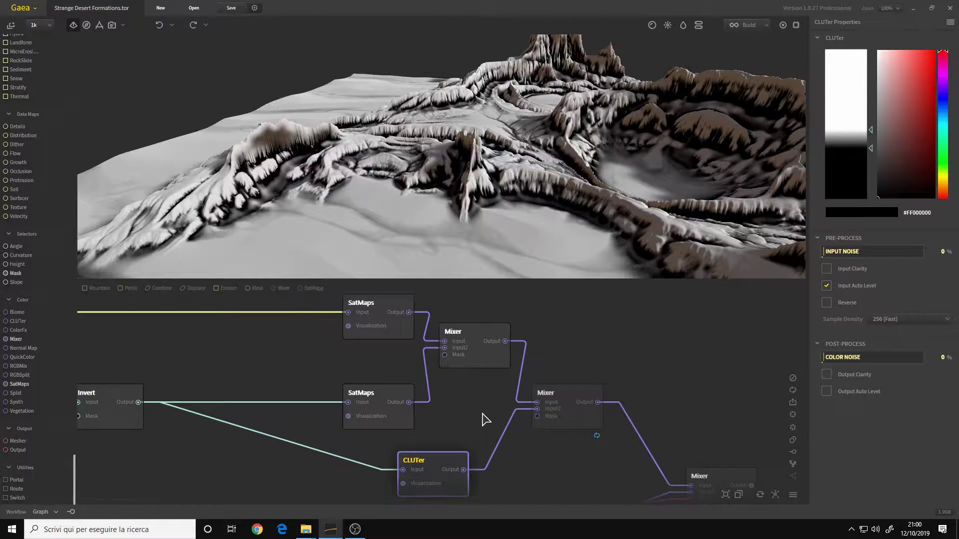
click(483, 348)
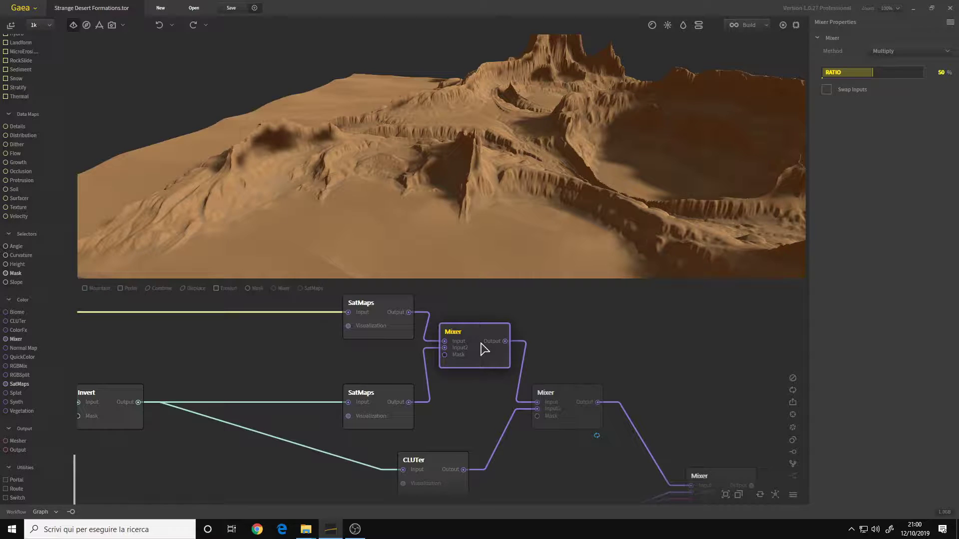
click(565, 417)
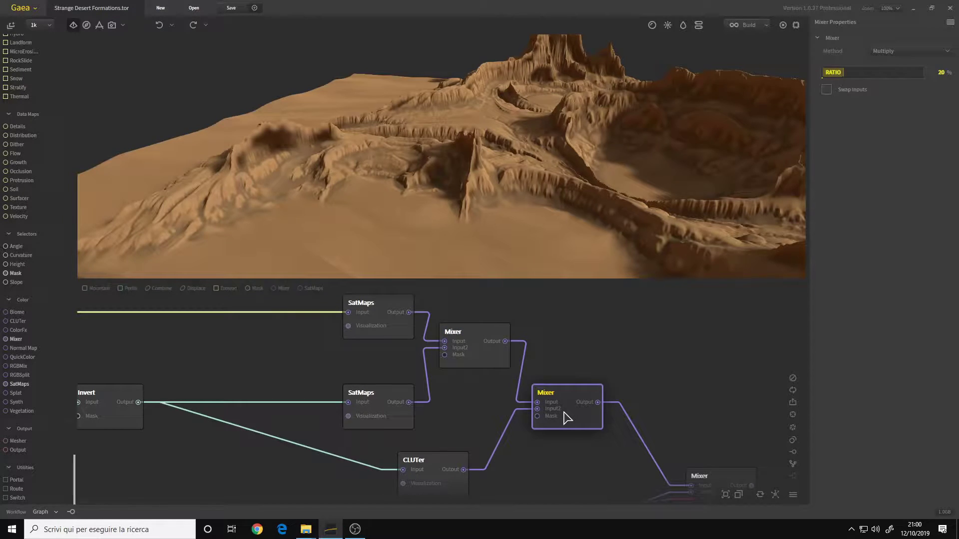
click(484, 358)
Trace the graph back from the SatMaps Mixer to its source maps, previewing the Surfacer and Soil nodes.
middle_drag(467, 415, 463, 396)
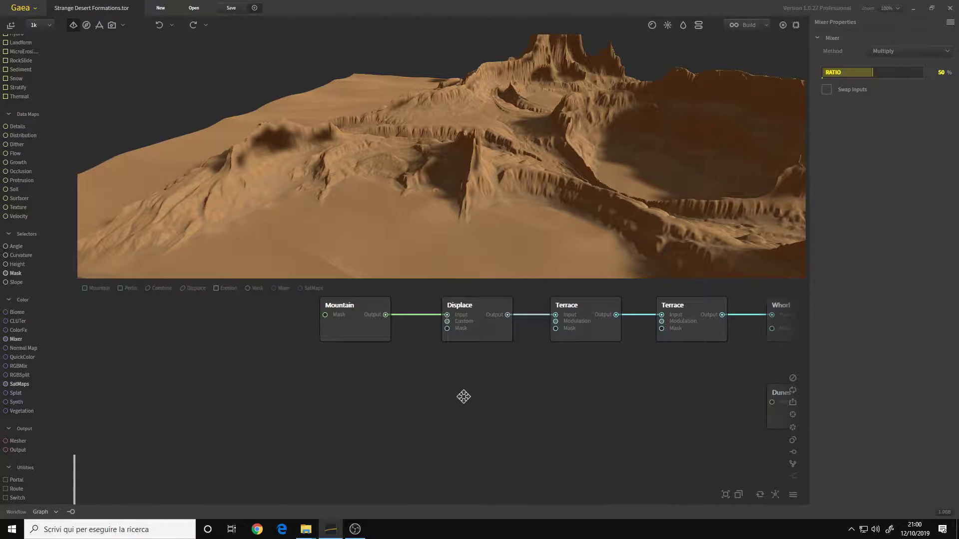
scroll(510, 388, down, 3)
scroll(549, 370, up, 6)
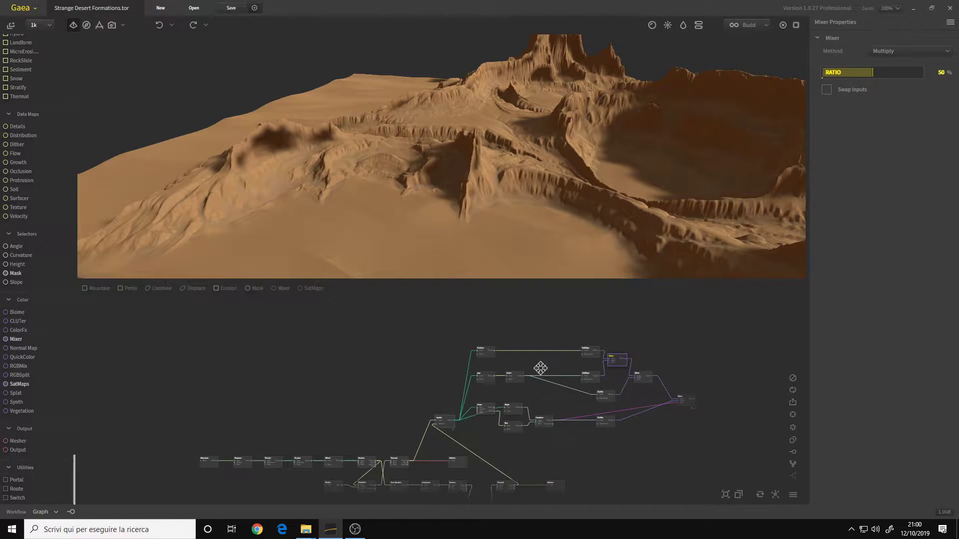
middle_drag(557, 381, 473, 370)
scroll(488, 411, down, 2)
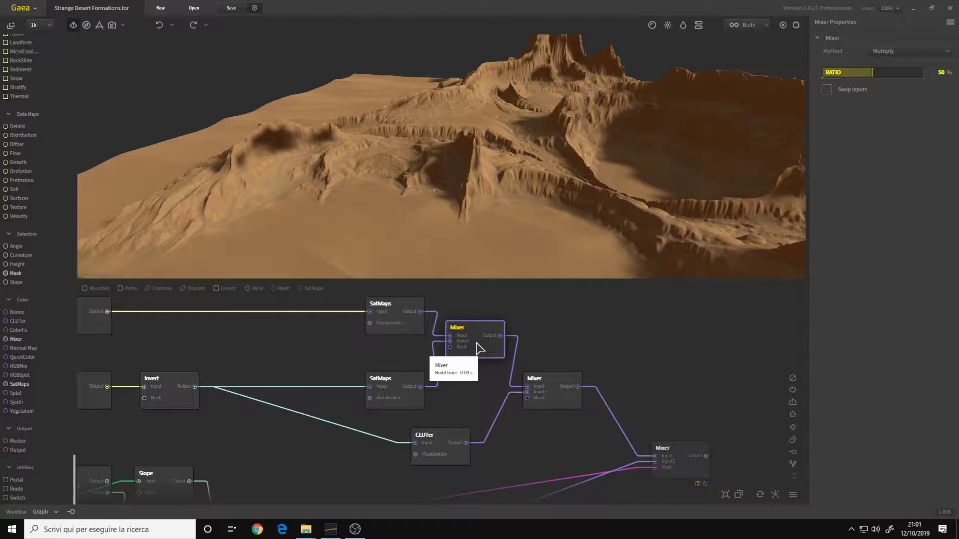
middle_drag(300, 370, 489, 376)
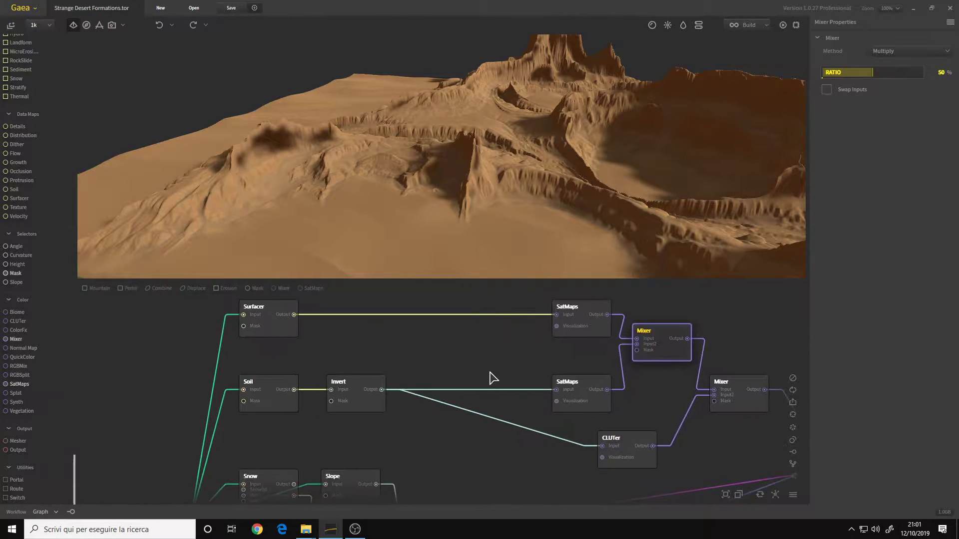
scroll(461, 374, down, 1)
middle_drag(386, 365, 365, 373)
click(279, 343)
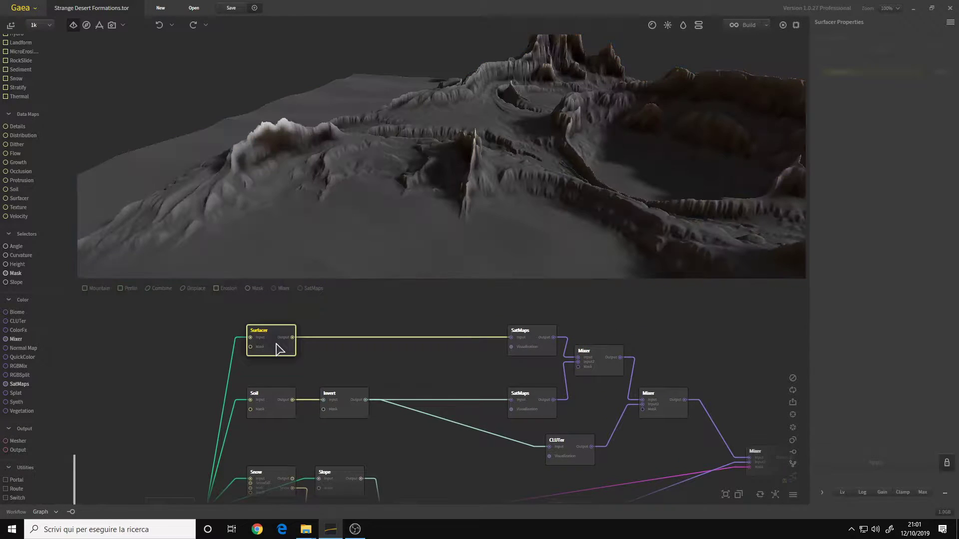
click(279, 419)
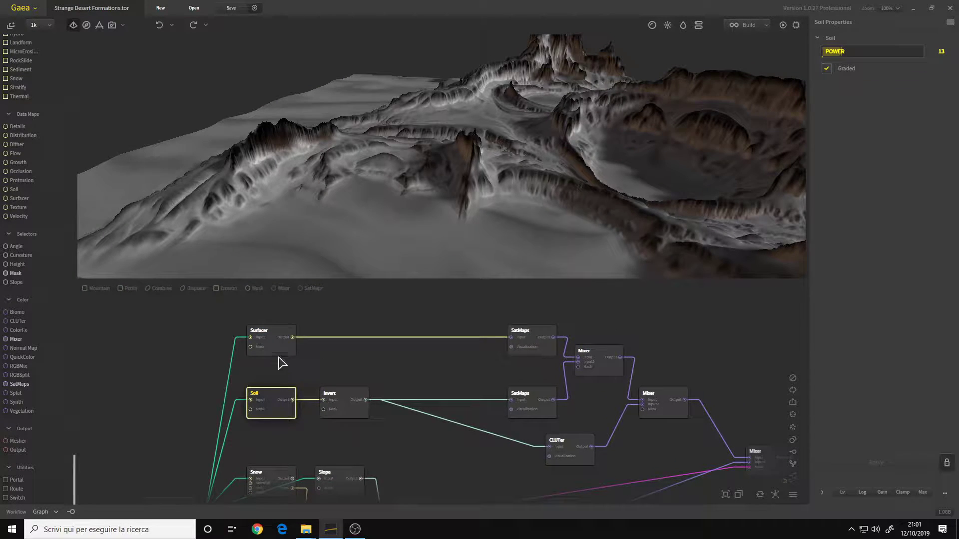
Preview the SatMaps node fed by Surfacer and the Multiply Mixer that blends both SatMaps.
click(532, 349)
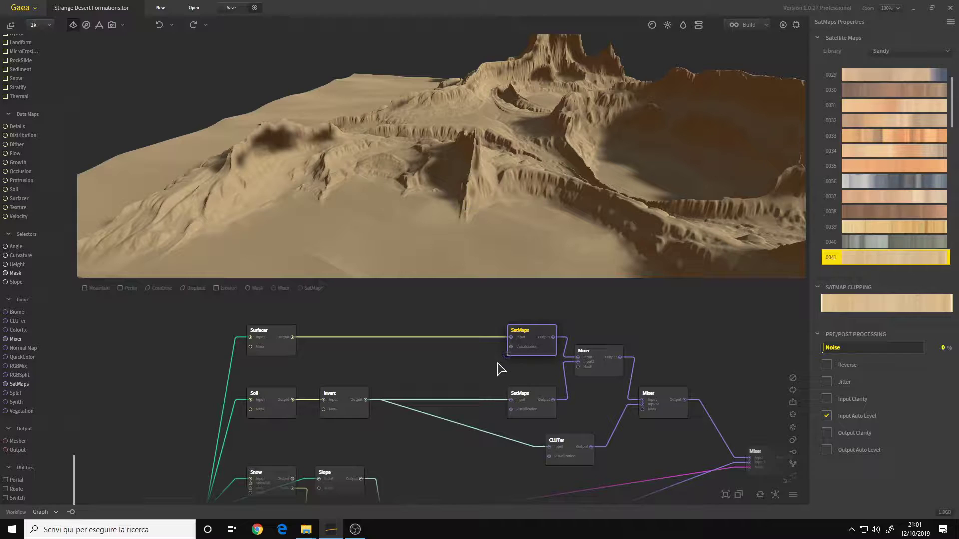
middle_drag(502, 369, 380, 372)
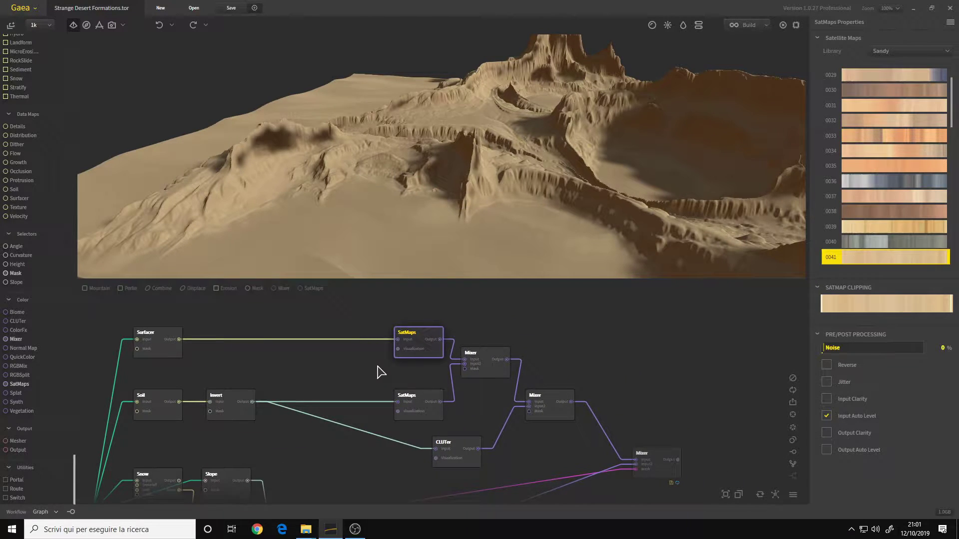
click(495, 366)
middle_drag(484, 394, 450, 389)
scroll(451, 388, up, 1)
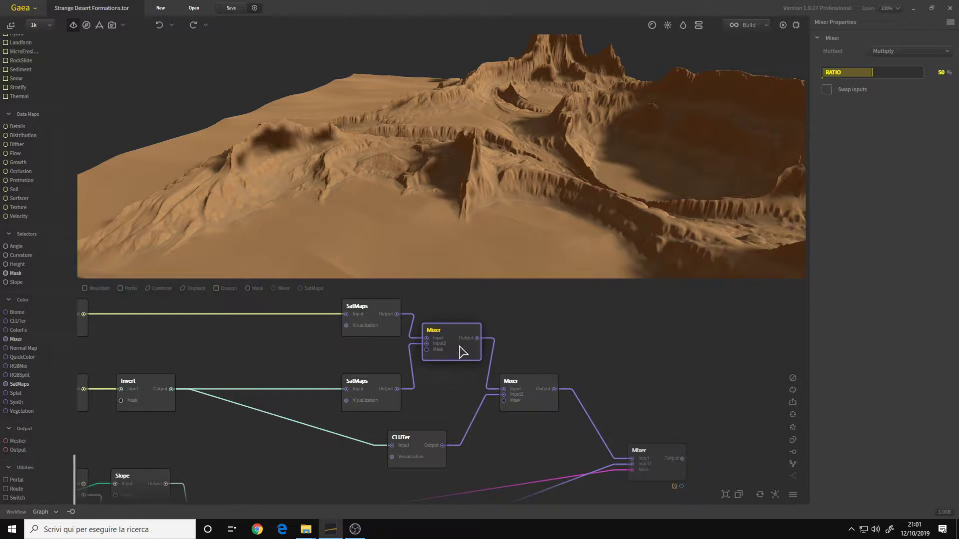
Compare the Mixer that multiplies in the CLUTer with the earlier SatMaps Mixer, examining the terrain from a different distance and angle.
click(525, 394)
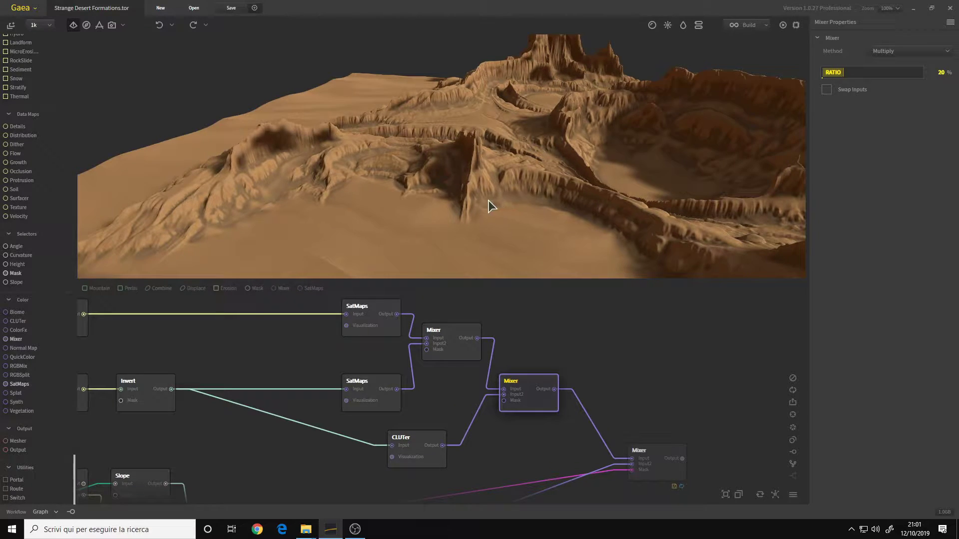
drag(492, 206, 466, 193)
click(455, 357)
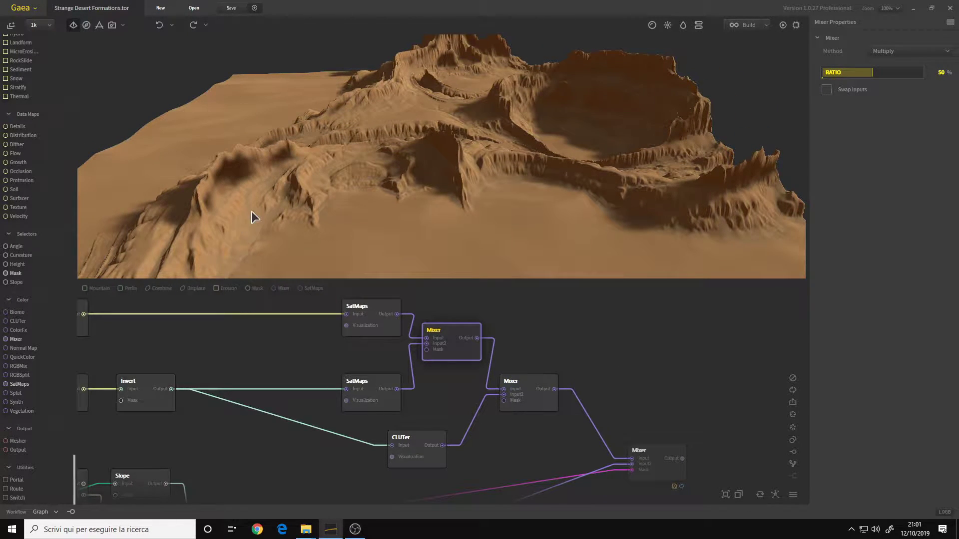
click(529, 402)
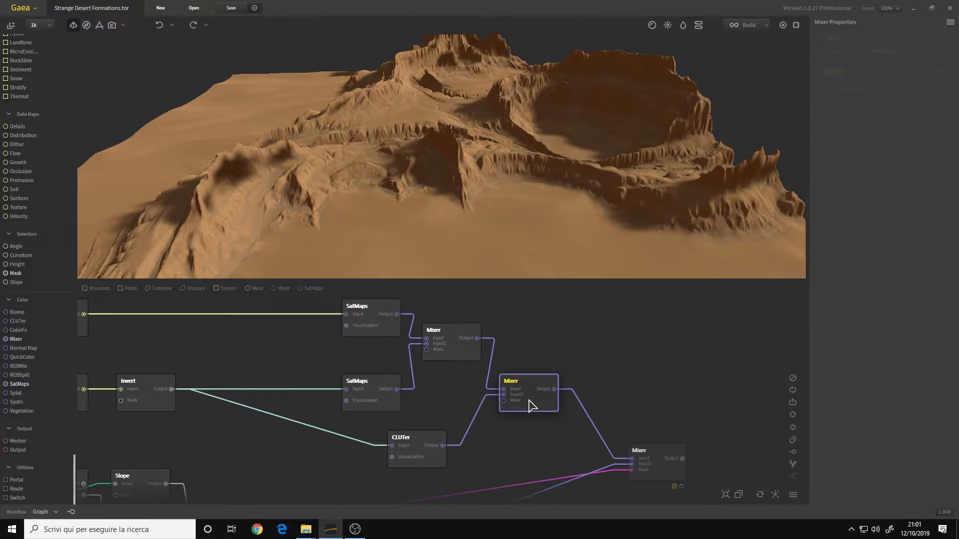
scroll(460, 154, down, 5)
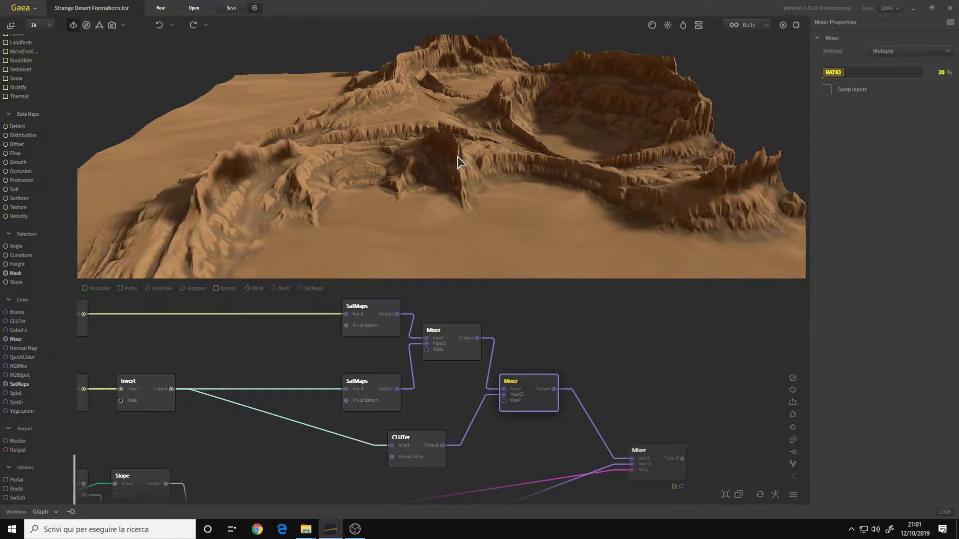
middle_drag(467, 171, 467, 174)
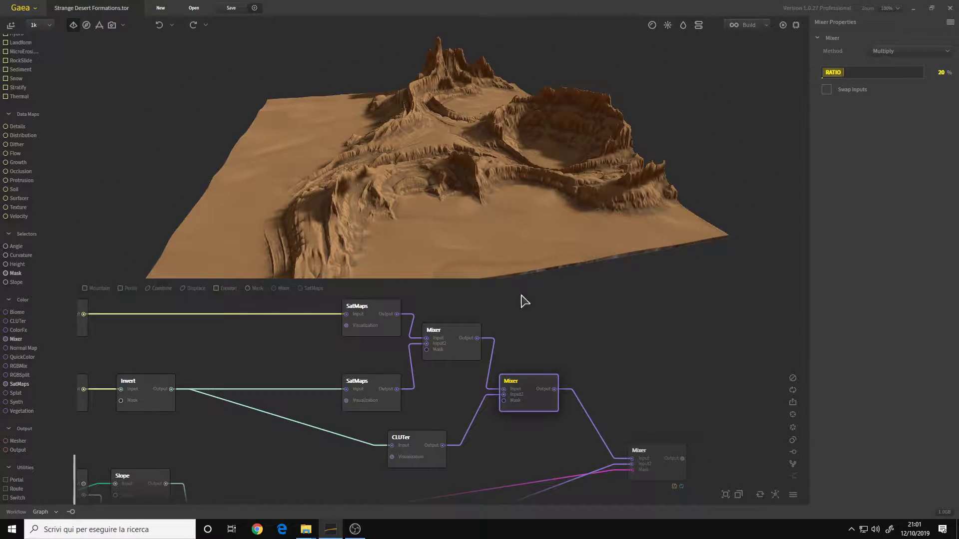
middle_drag(542, 434, 539, 428)
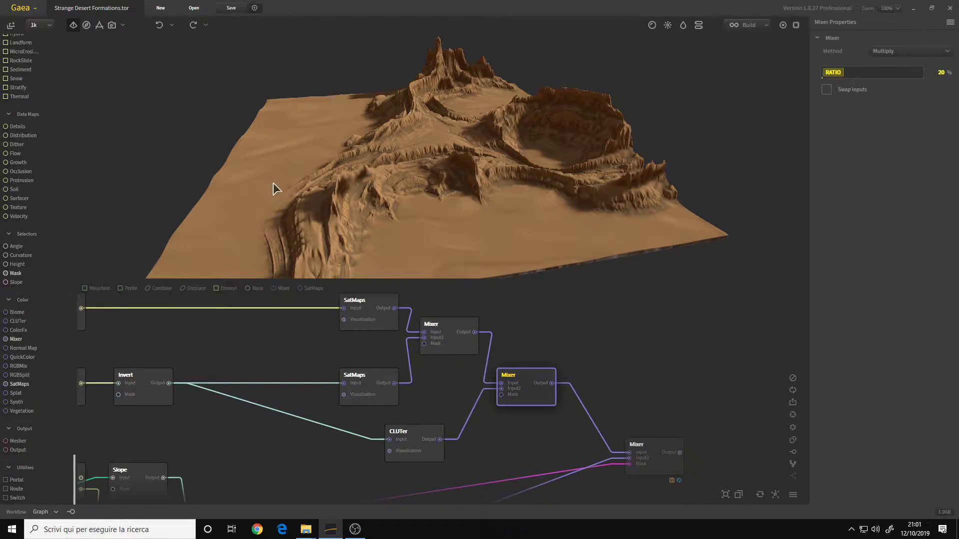
drag(455, 242, 440, 245)
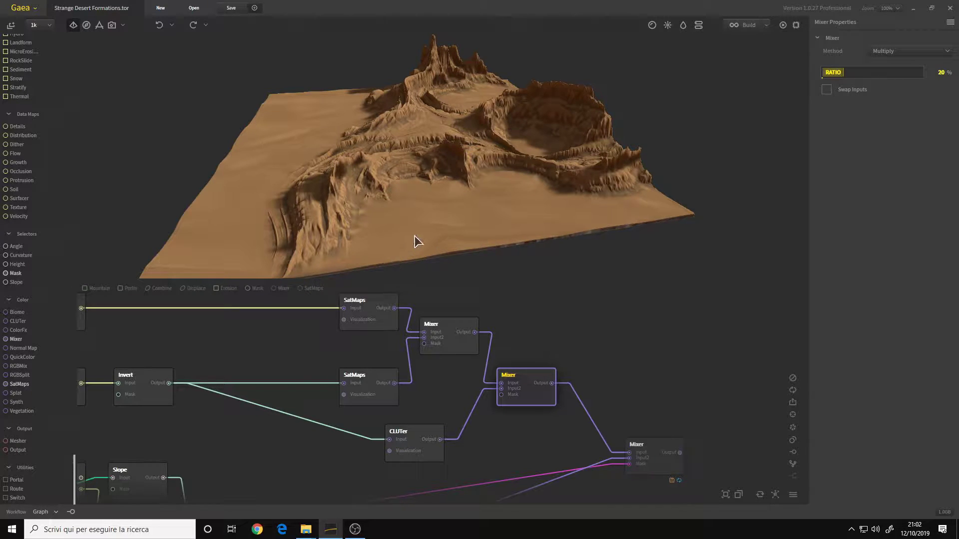
Preview the black-and-white CLUTer and the Multiply Mixer it feeds, inspecting the terrain's creases from slightly different angles.
click(407, 458)
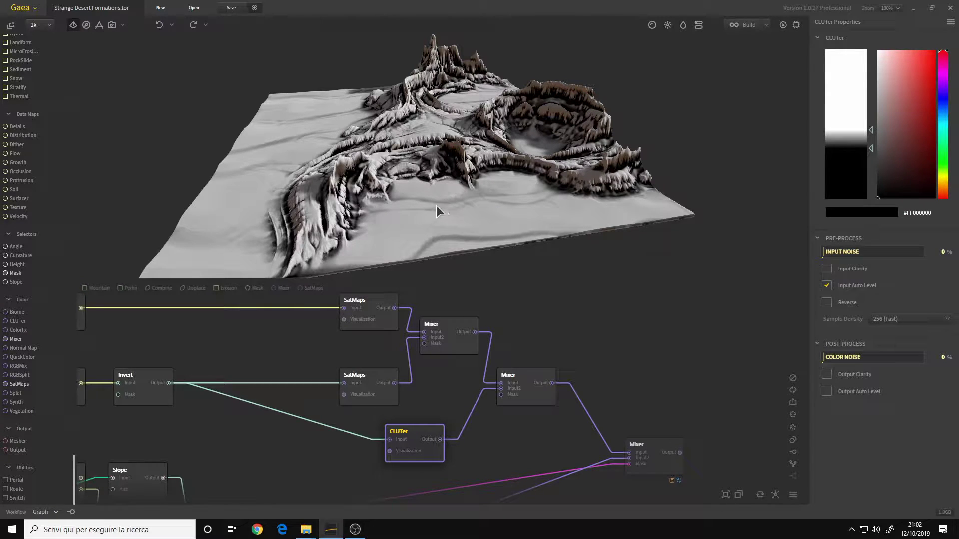
mouse_move(413, 224)
mouse_down()
mouse_move(383, 237)
mouse_move(409, 224)
mouse_up()
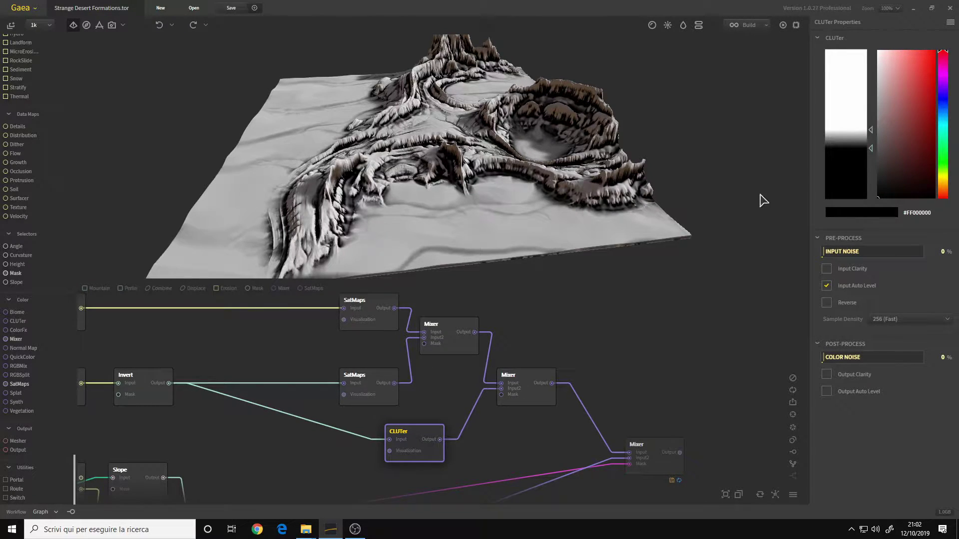
click(529, 399)
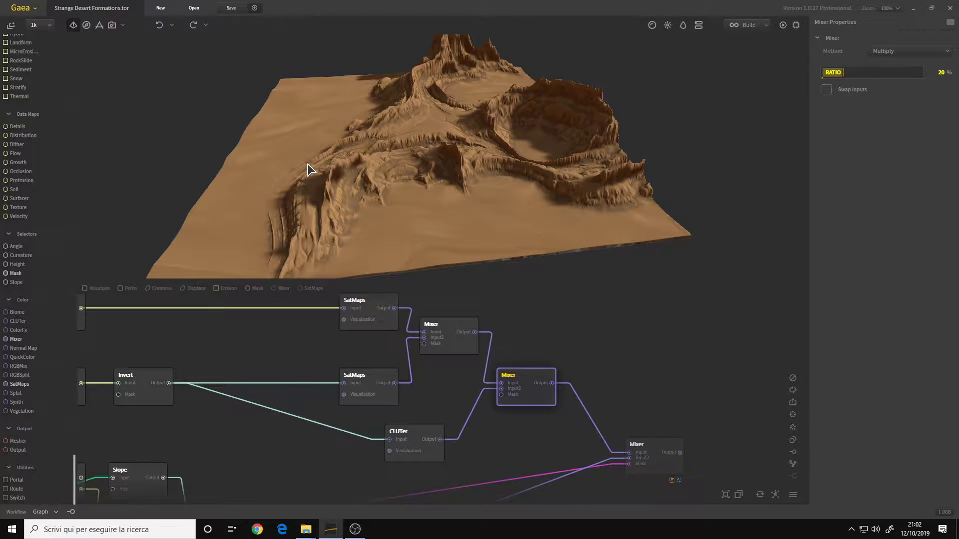
drag(307, 170, 418, 142)
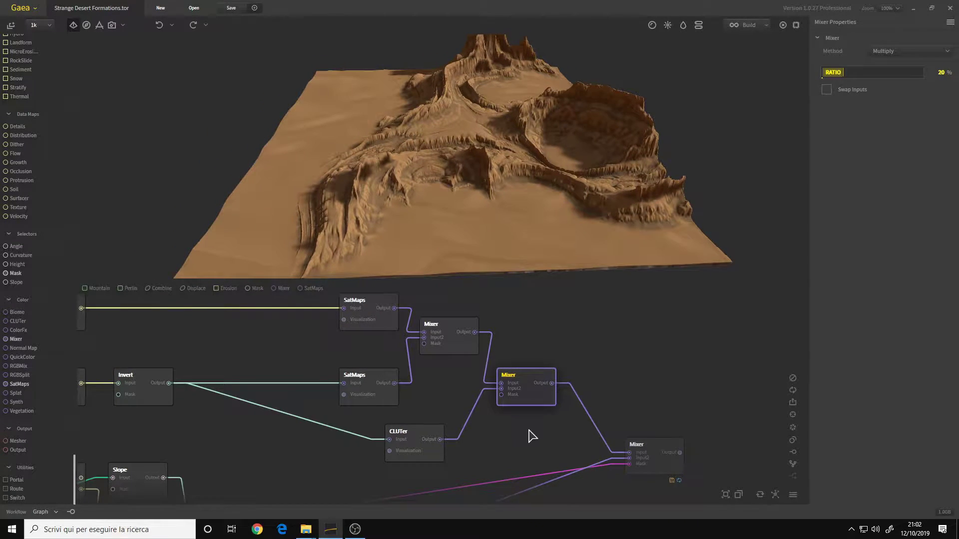
Preview the final Blend Mixer, which takes the lower CLUTer as second input and Combine as mask.
drag(528, 430, 513, 357)
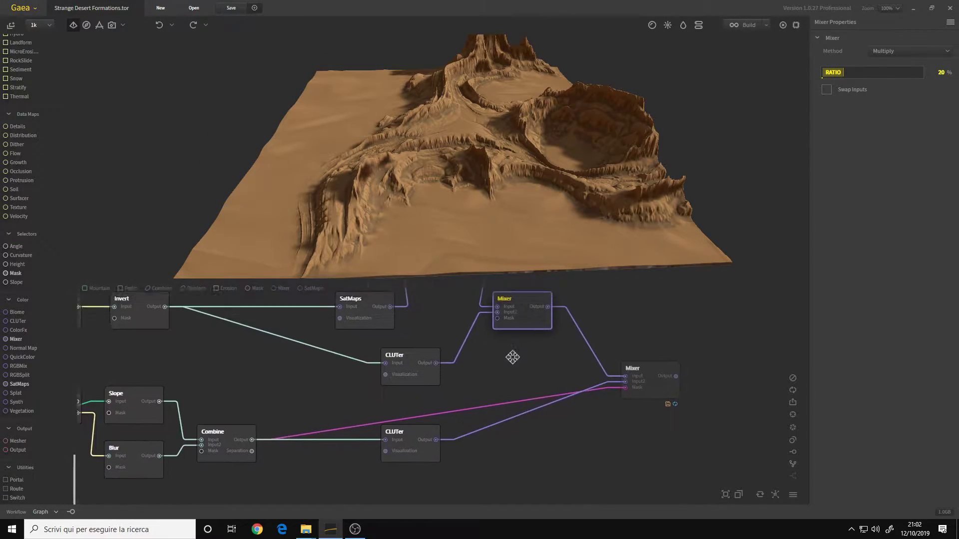
middle_drag(513, 357, 463, 369)
click(610, 406)
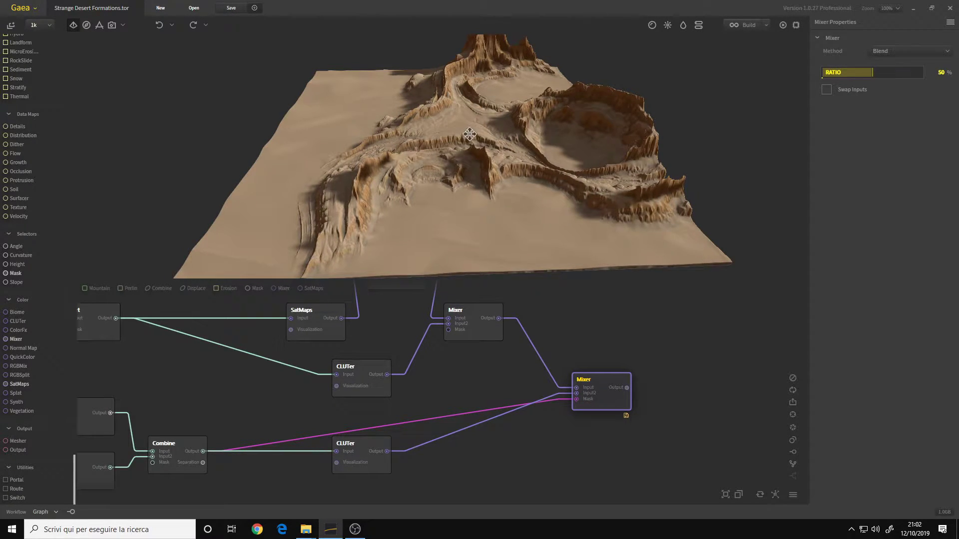
mouse_move(471, 132)
right_down()
mouse_move(473, 150)
mouse_move(471, 140)
right_up()
mouse_move(269, 430)
middle_down()
mouse_move(278, 413)
mouse_move(269, 433)
middle_up()
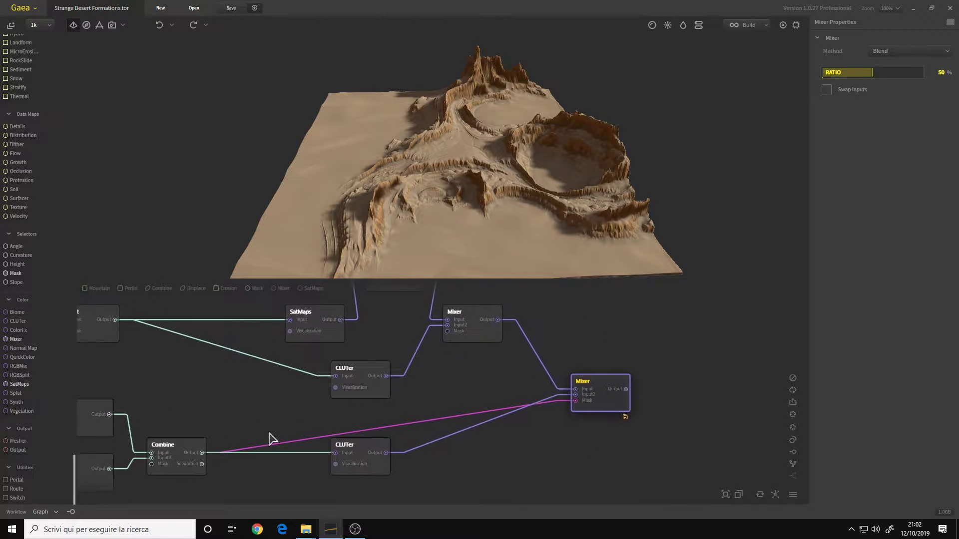
Compare the Multiply Mixer of the upper colour branches with the final Blend Mixer.
click(492, 334)
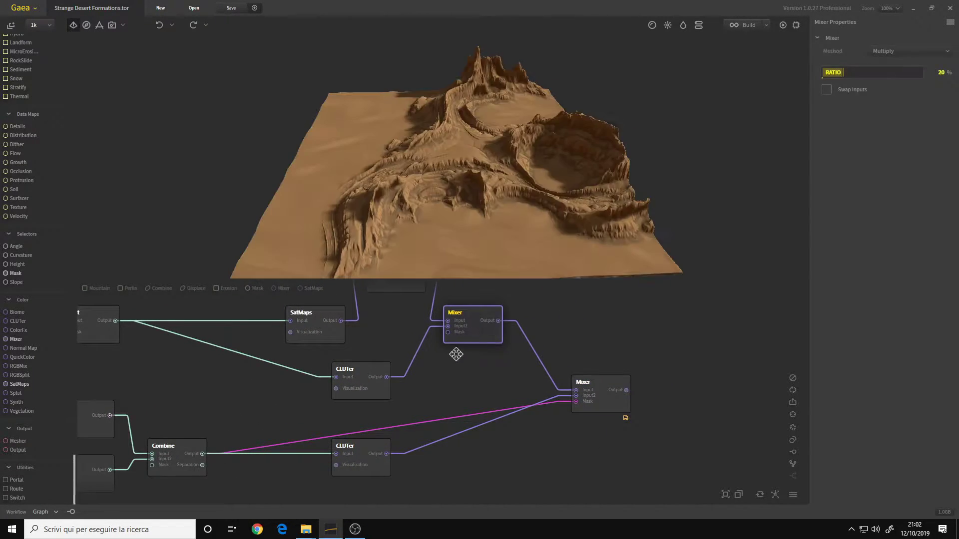
scroll(467, 381, down, 2)
middle_drag(466, 381, 488, 400)
scroll(492, 400, up, 1)
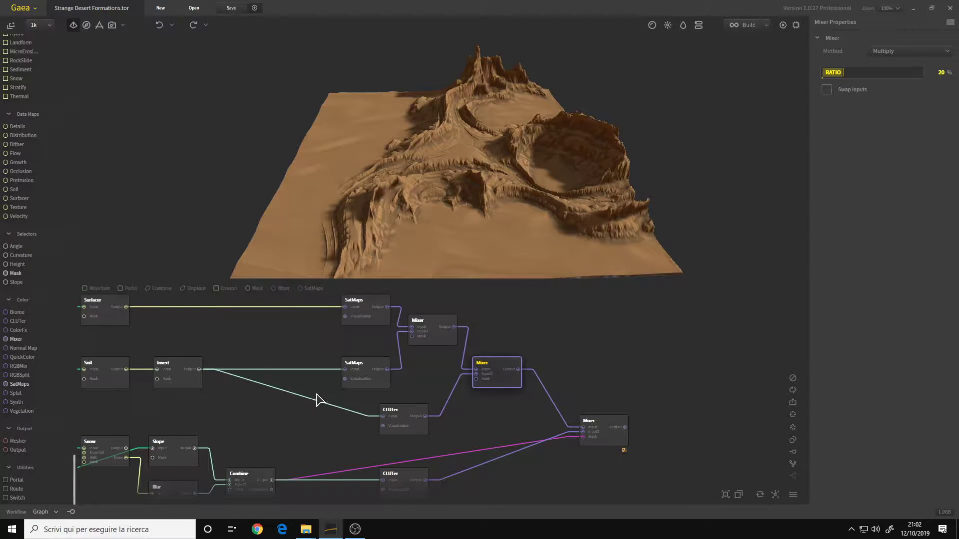
scroll(593, 442, up, 2)
click(601, 439)
middle_drag(507, 436, 523, 399)
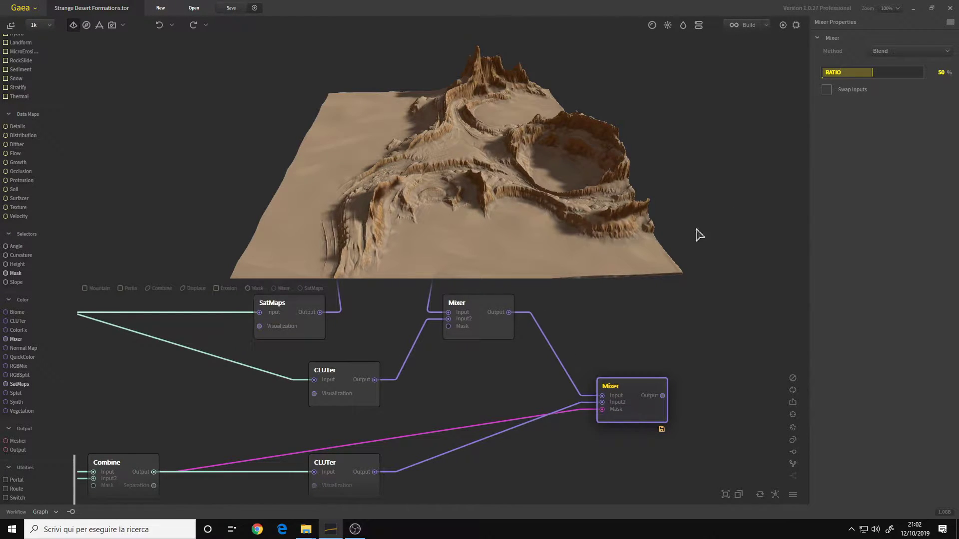
Preview the beige CLUTer fed by Combine, and the final Blend Mixer that receives it.
middle_drag(517, 442, 560, 400)
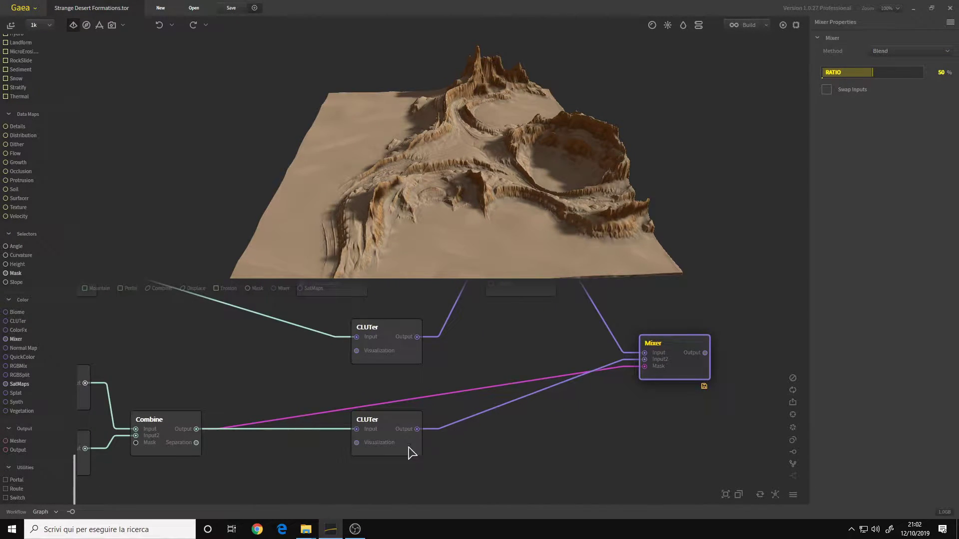
scroll(390, 444, down, 1)
click(384, 436)
scroll(350, 419, down, 1)
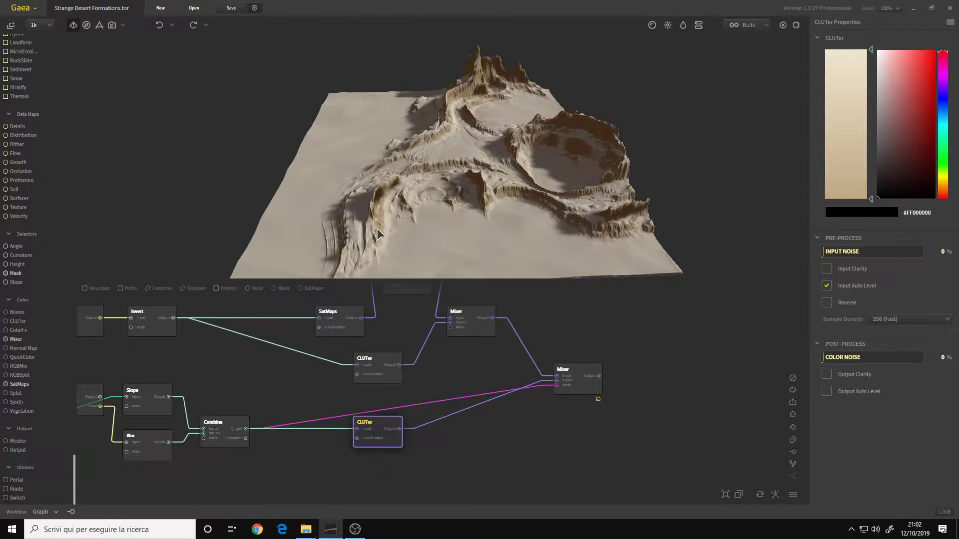
click(579, 393)
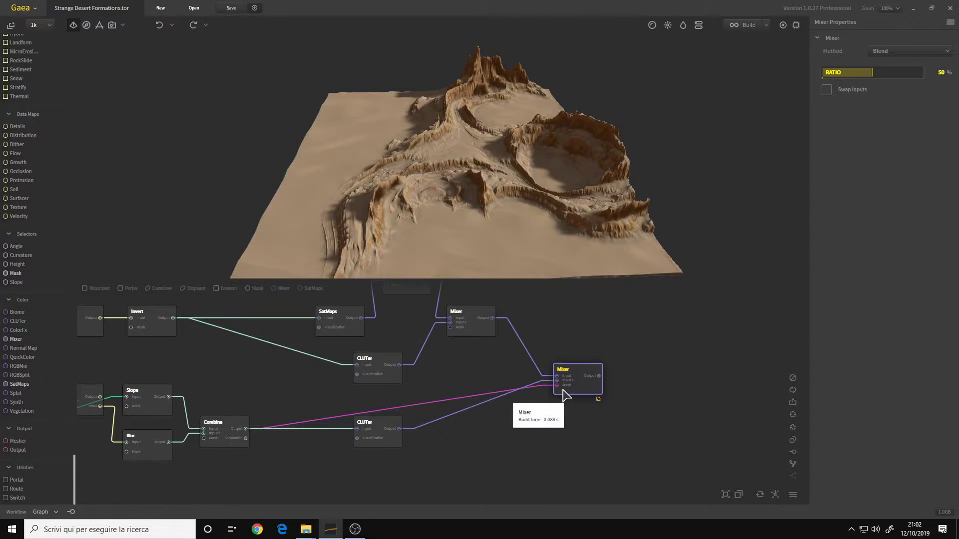
Preview the Combine node used as the mask, and its effect in the final Blend Mixer.
click(226, 437)
middle_drag(307, 402, 381, 383)
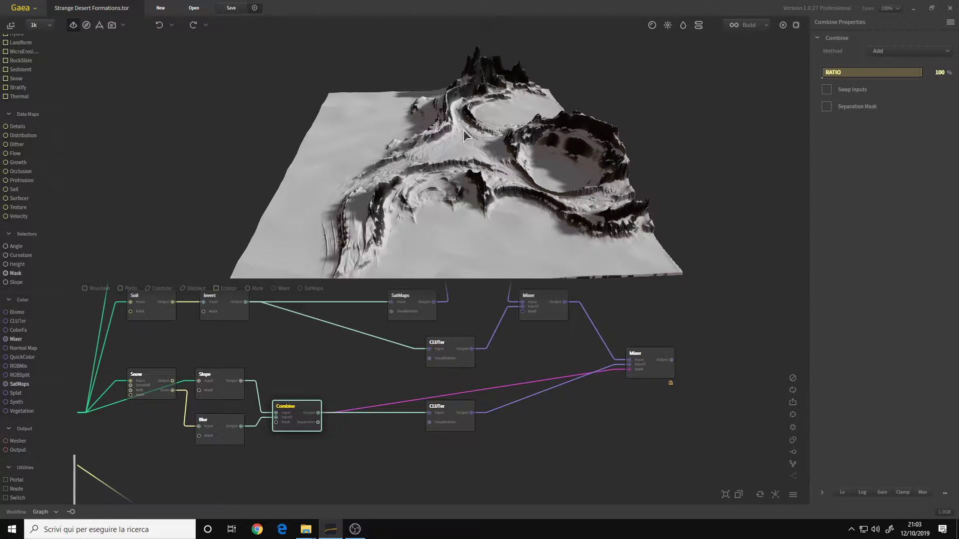
click(651, 375)
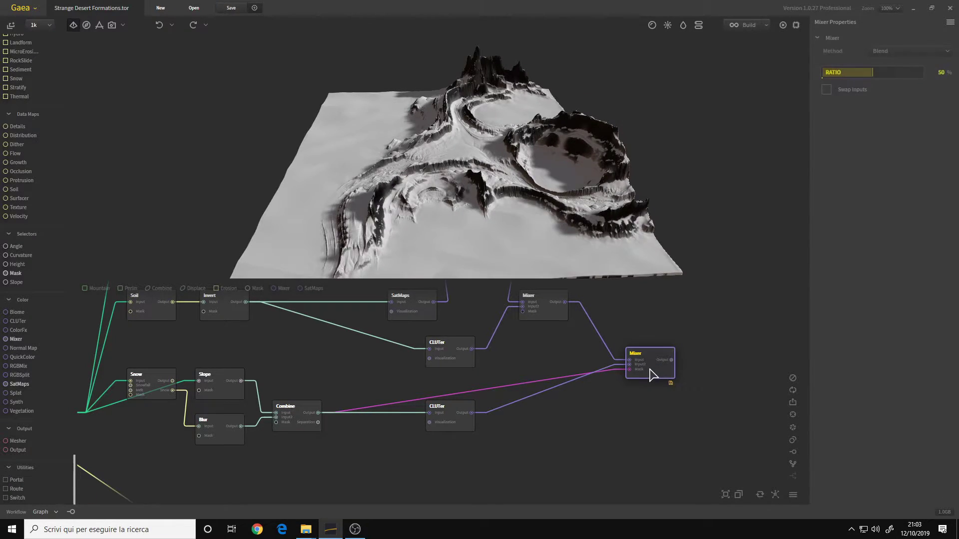
middle_drag(634, 401, 518, 431)
scroll(555, 397, up, 3)
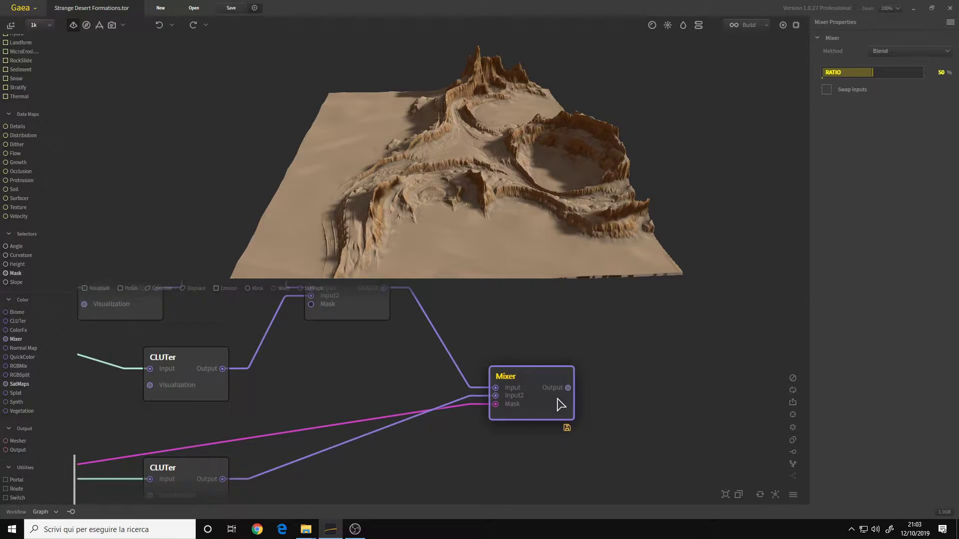
scroll(554, 397, down, 2)
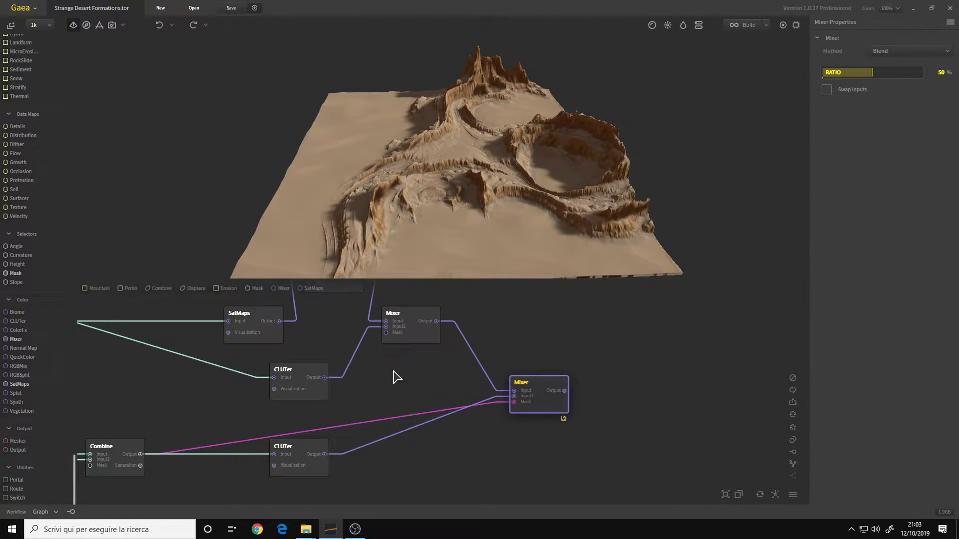
Review the whole colour graph, previewing the Switch node that feeds every branch and the final Blend Mixer.
middle_drag(393, 376, 574, 367)
middle_drag(421, 405, 451, 407)
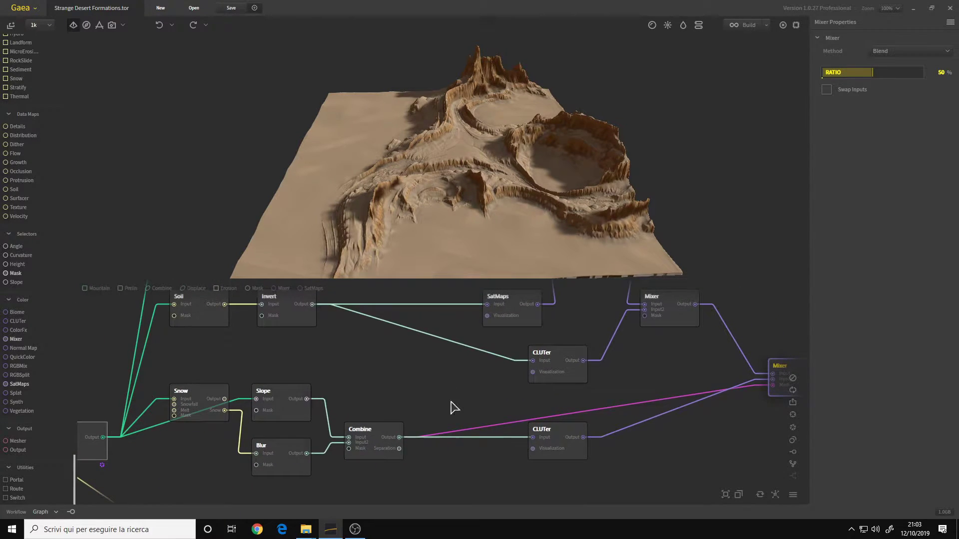
drag(429, 200, 444, 190)
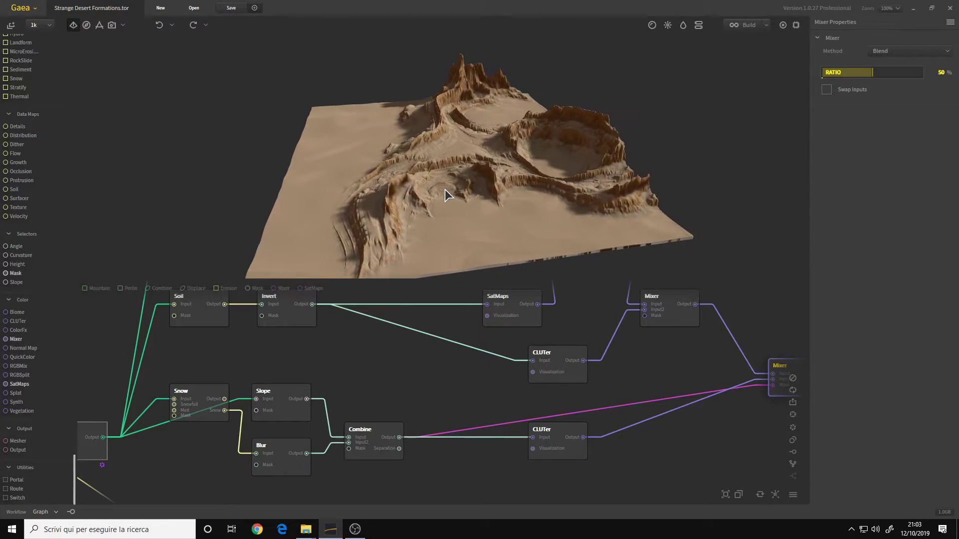
scroll(434, 377, down, 3)
middle_drag(435, 377, 456, 385)
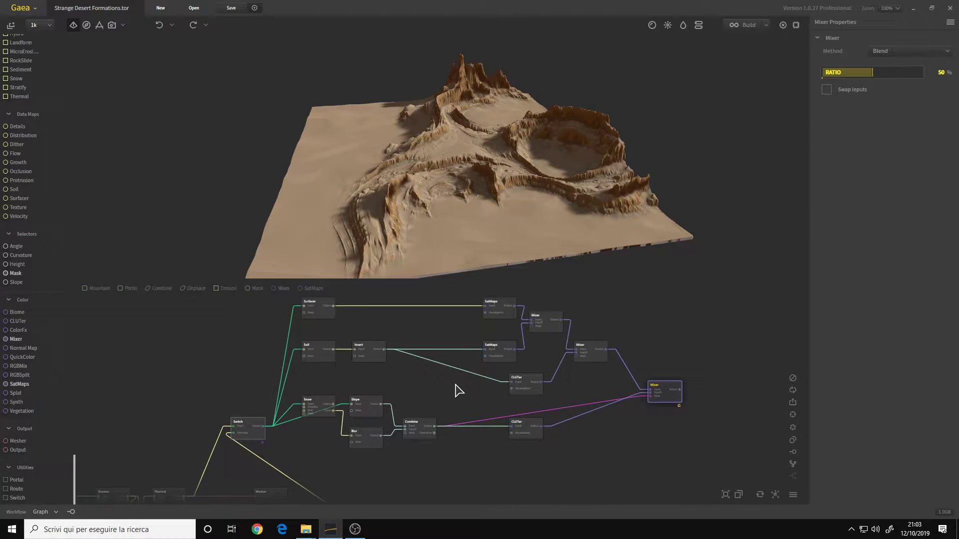
click(246, 433)
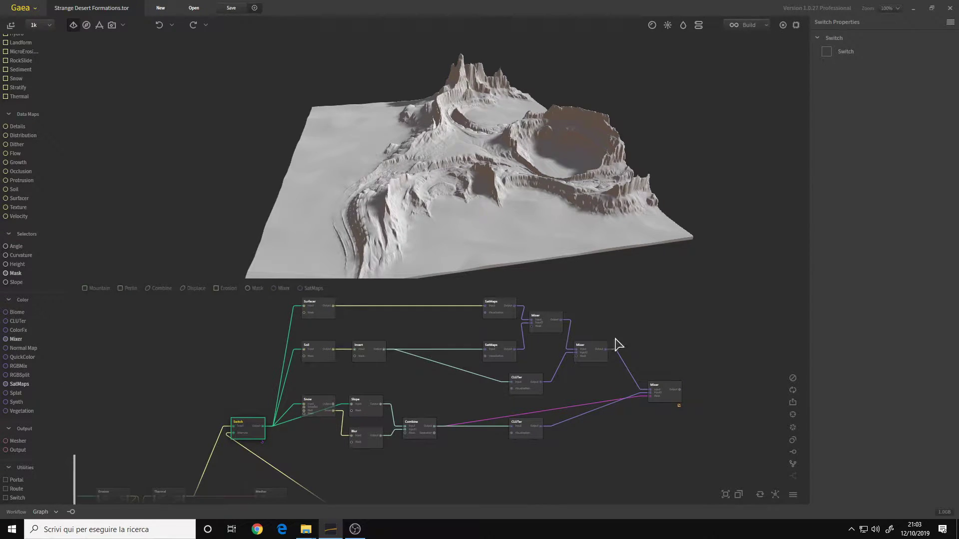
scroll(456, 402, up, 3)
click(475, 387)
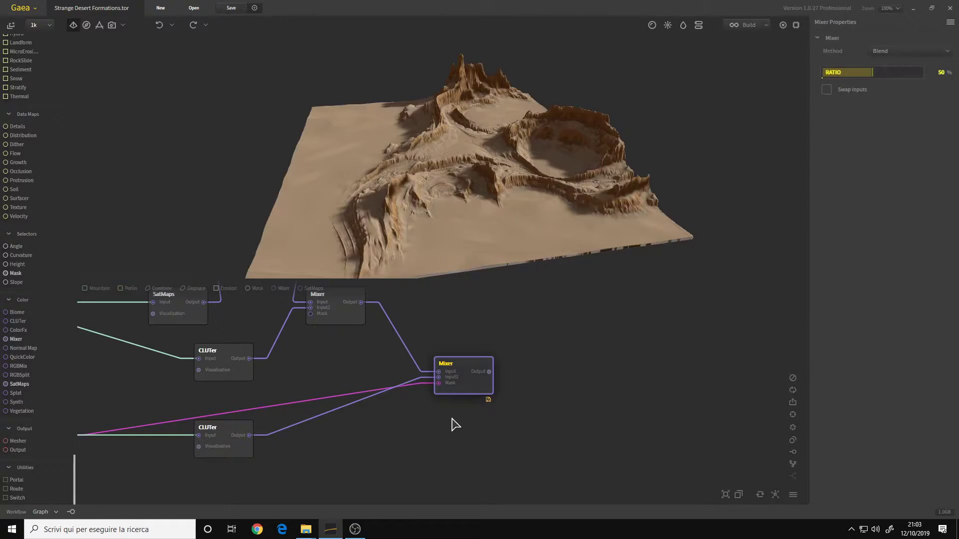
right_click(458, 377)
click(556, 351)
click(470, 383)
Turn on the Switch node's Switch option to use its alternate terrain input, and preview the final Blend Mixer.
middle_drag(177, 370, 572, 358)
middle_drag(277, 392, 406, 351)
click(271, 401)
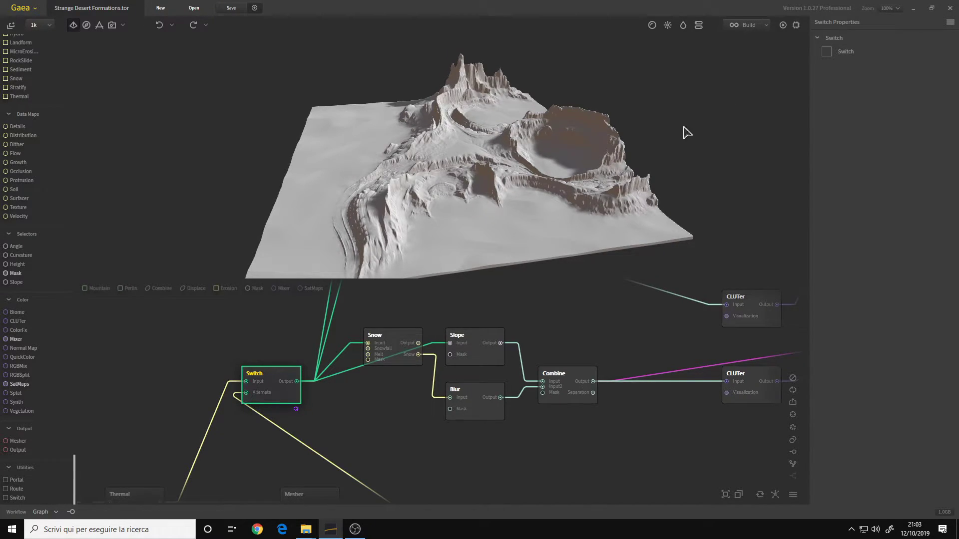
click(824, 54)
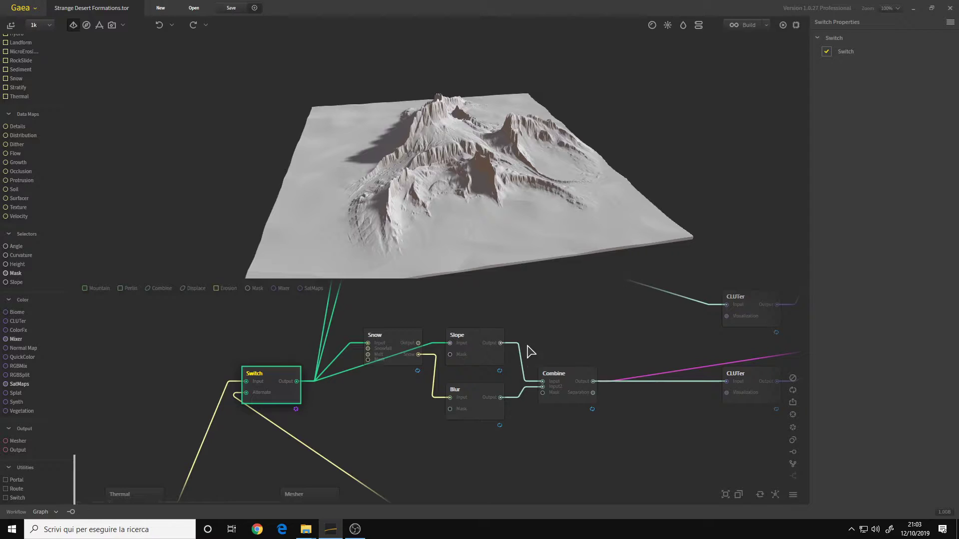
middle_drag(547, 325, 184, 353)
click(634, 353)
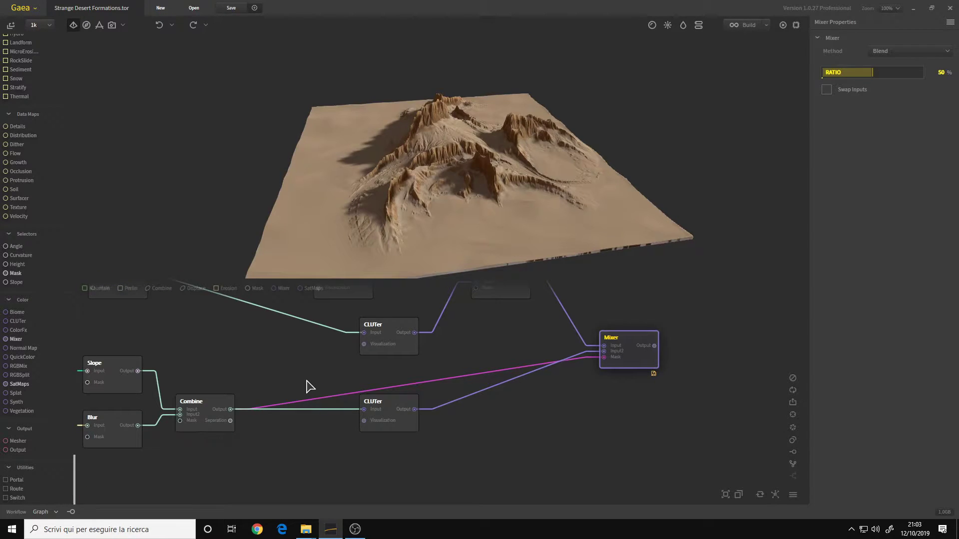
Inspect the coloured alternate terrain from several angles and check the outputs listed in the Build Manager without starting a build.
drag(441, 188, 736, 53)
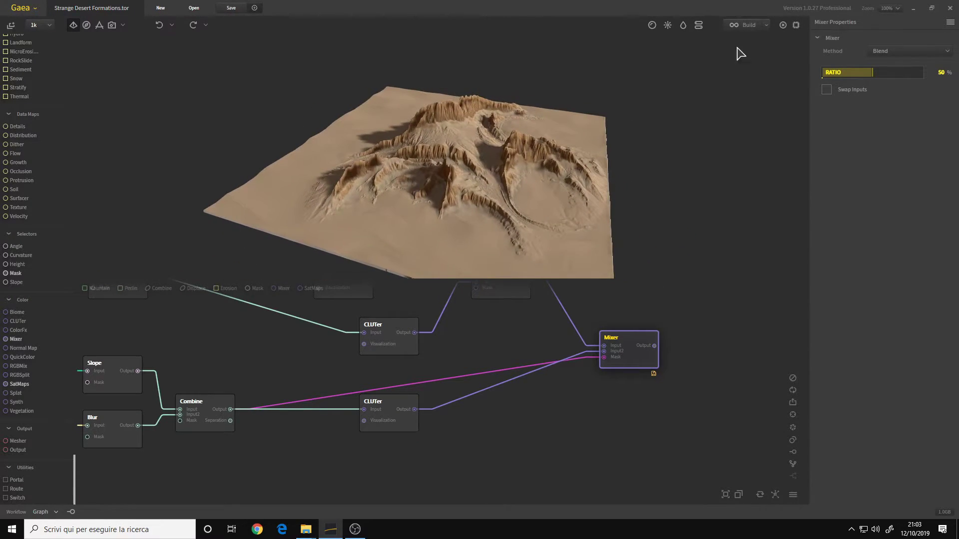
click(744, 25)
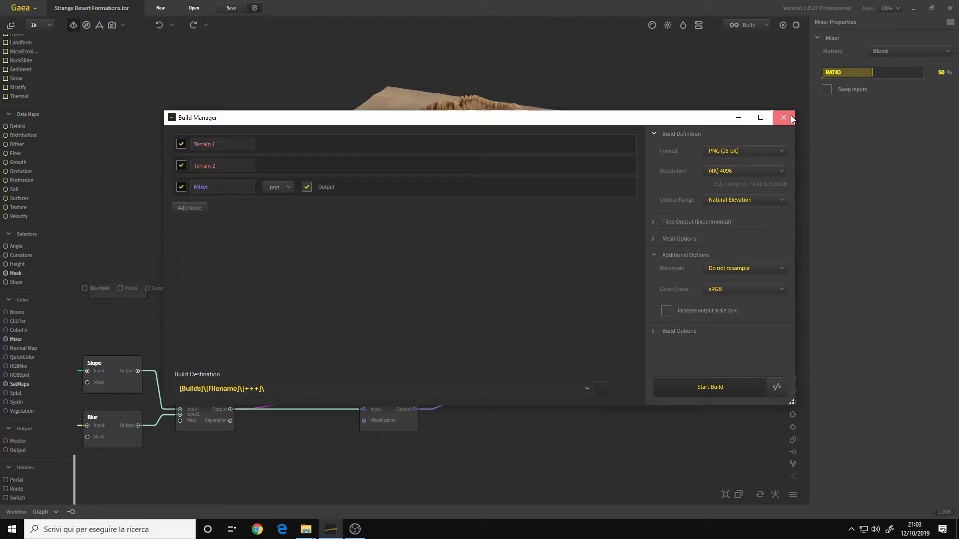
click(784, 117)
mouse_move(439, 189)
mouse_down()
mouse_move(398, 193)
mouse_move(439, 195)
mouse_up()
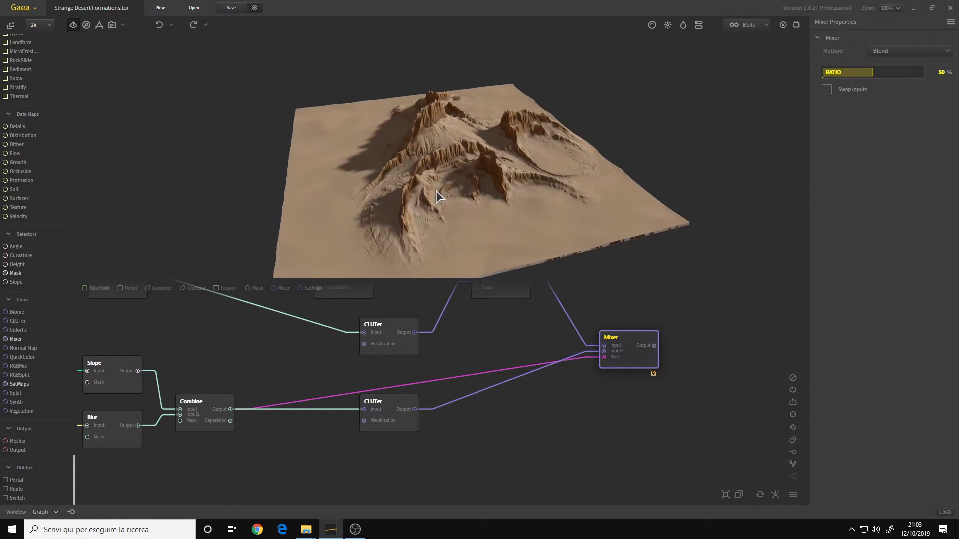
Turn off the Switch node's Switch option to restore its main terrain input, and preview the final Blend Mixer.
scroll(320, 374, down, 3)
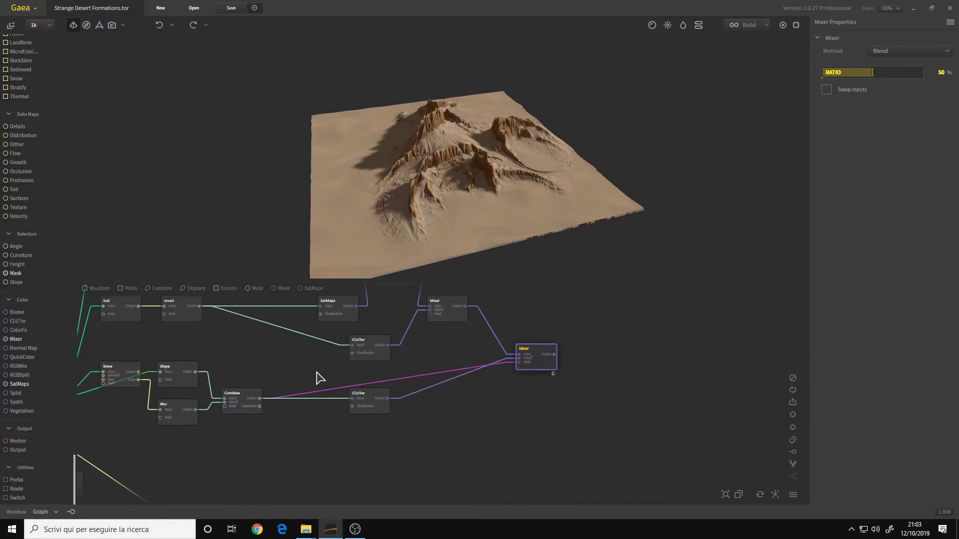
middle_drag(317, 377, 582, 351)
click(297, 386)
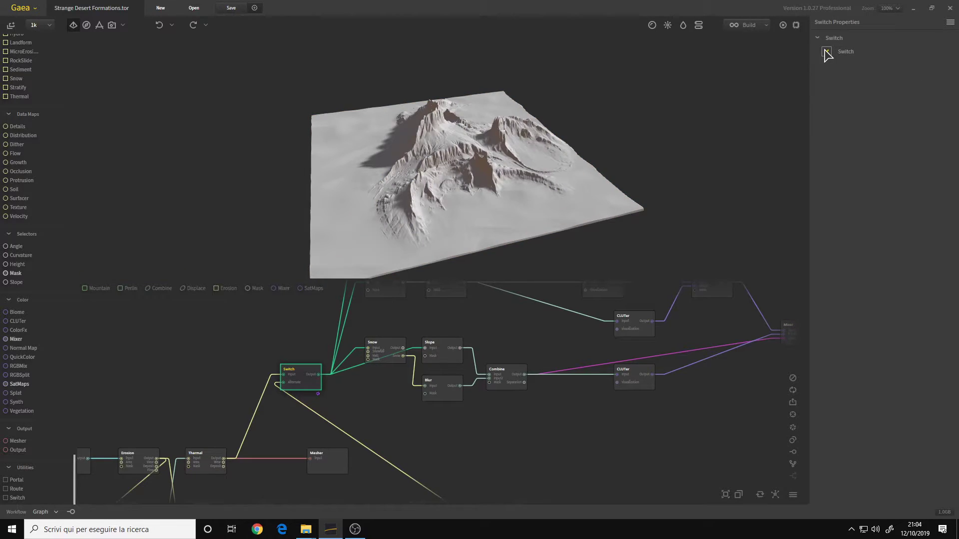
middle_drag(450, 362, 231, 389)
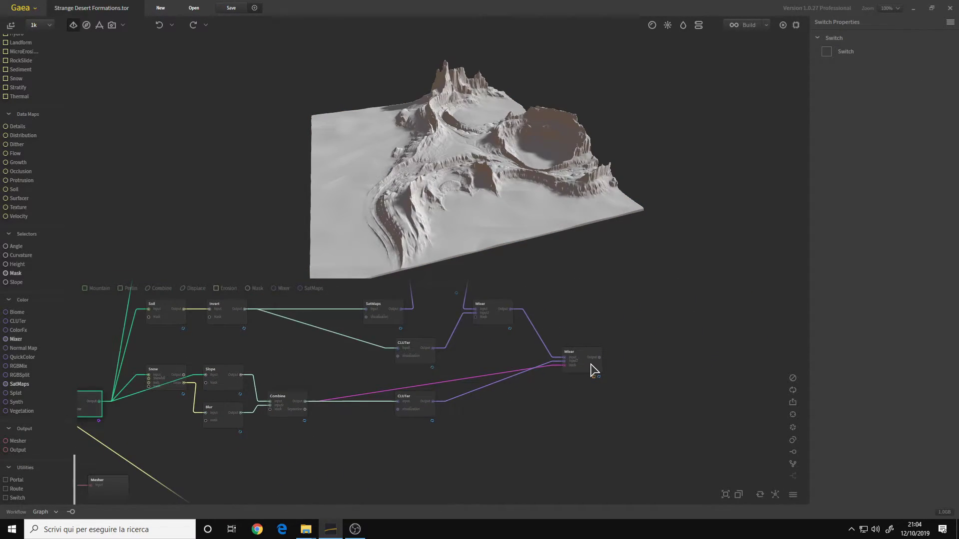
click(590, 364)
Review the complete node graph, from both terrain chains through the Switch node to the colour branches and final Mixer.
middle_drag(355, 370, 460, 403)
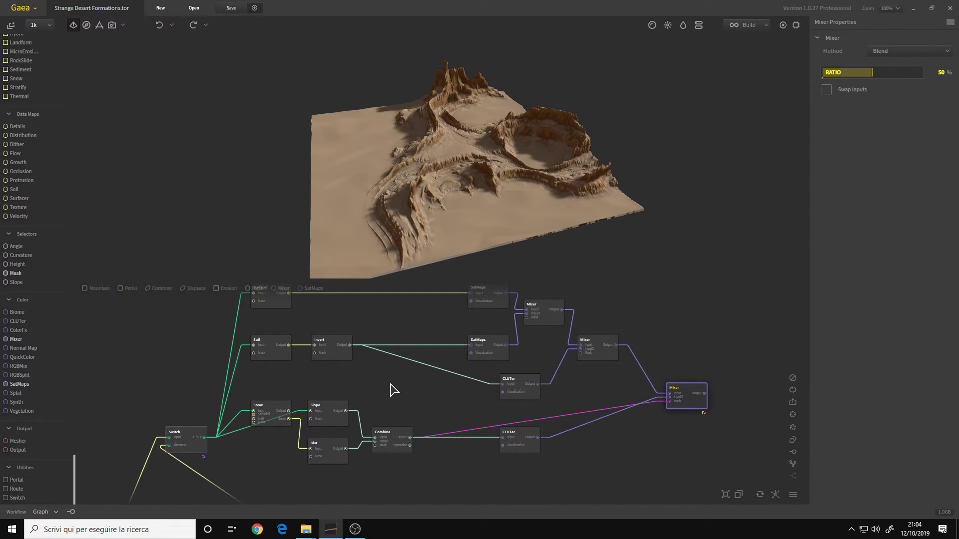
middle_drag(380, 396, 621, 256)
scroll(450, 361, down, 2)
middle_drag(496, 321, 511, 345)
drag(511, 345, 452, 401)
scroll(518, 381, down, 4)
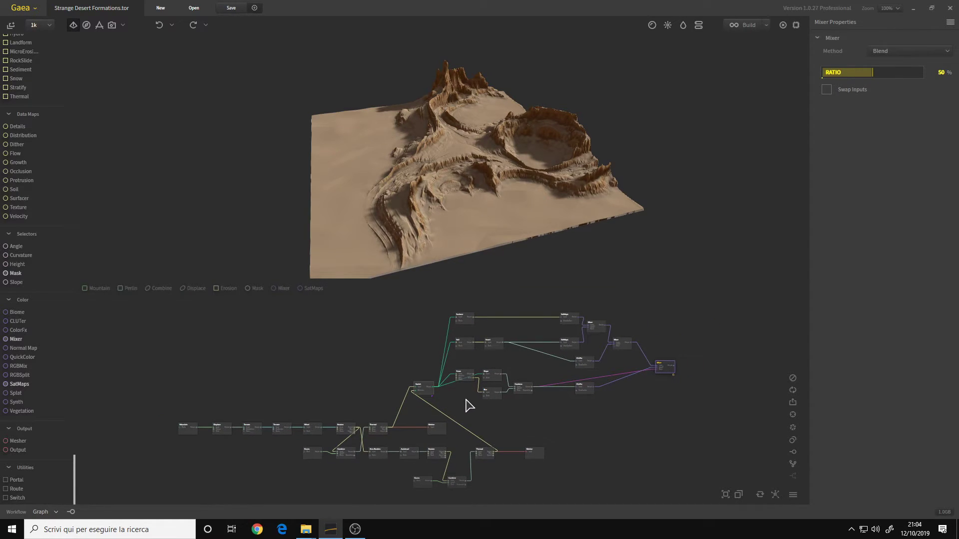